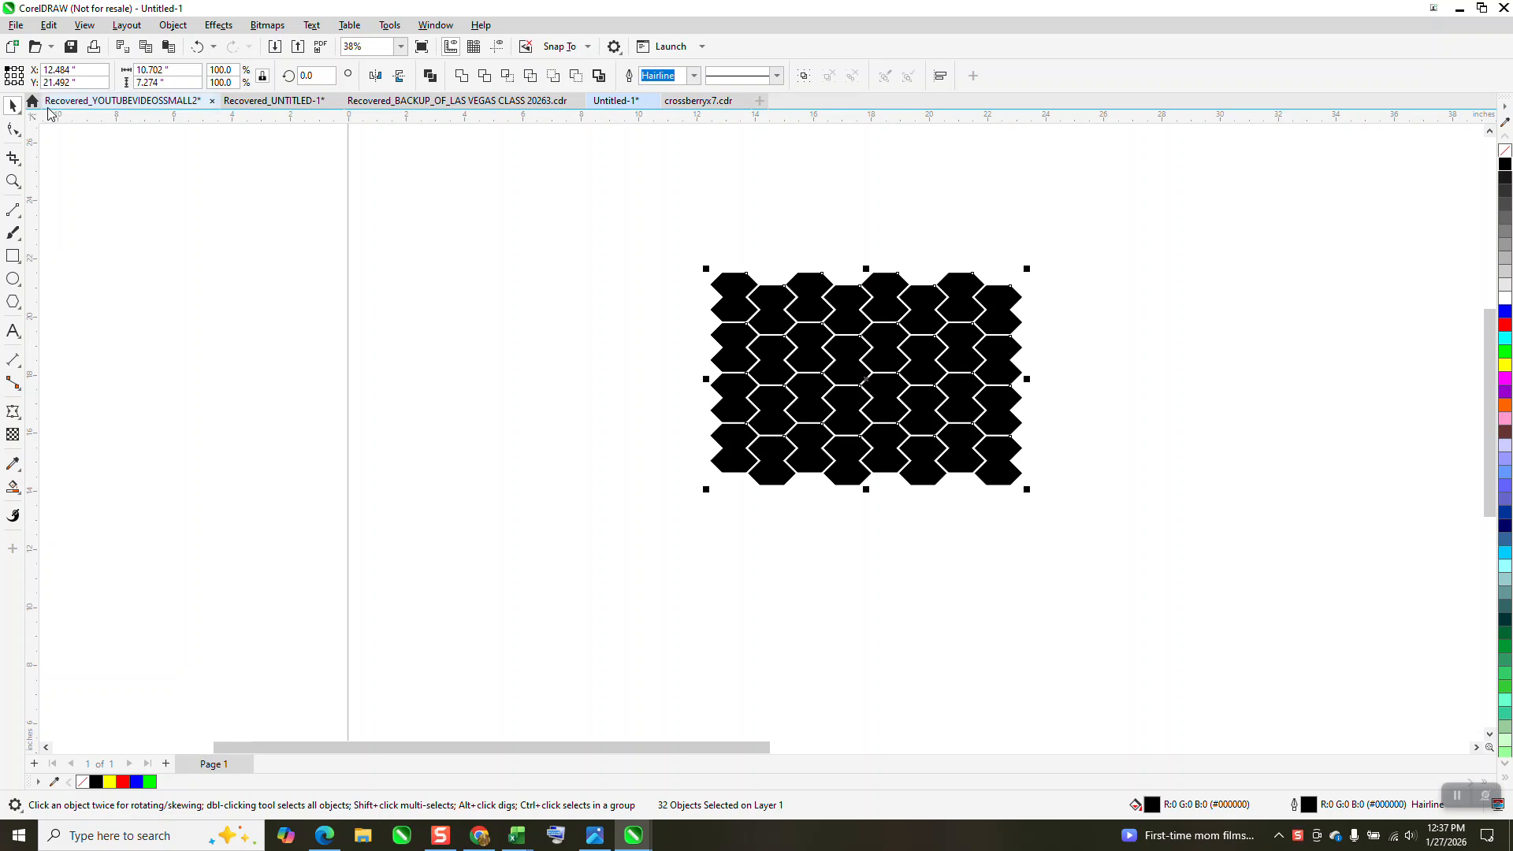
# Step: Move the black tile pattern to the page's upper right and draw a square about 4.2 inches wide in the cleared area
pyautogui.moveTo(582, 213); pyautogui.dragTo(1212, 539)
pyautogui.moveTo(888, 392); pyautogui.dragTo(1253, 276)
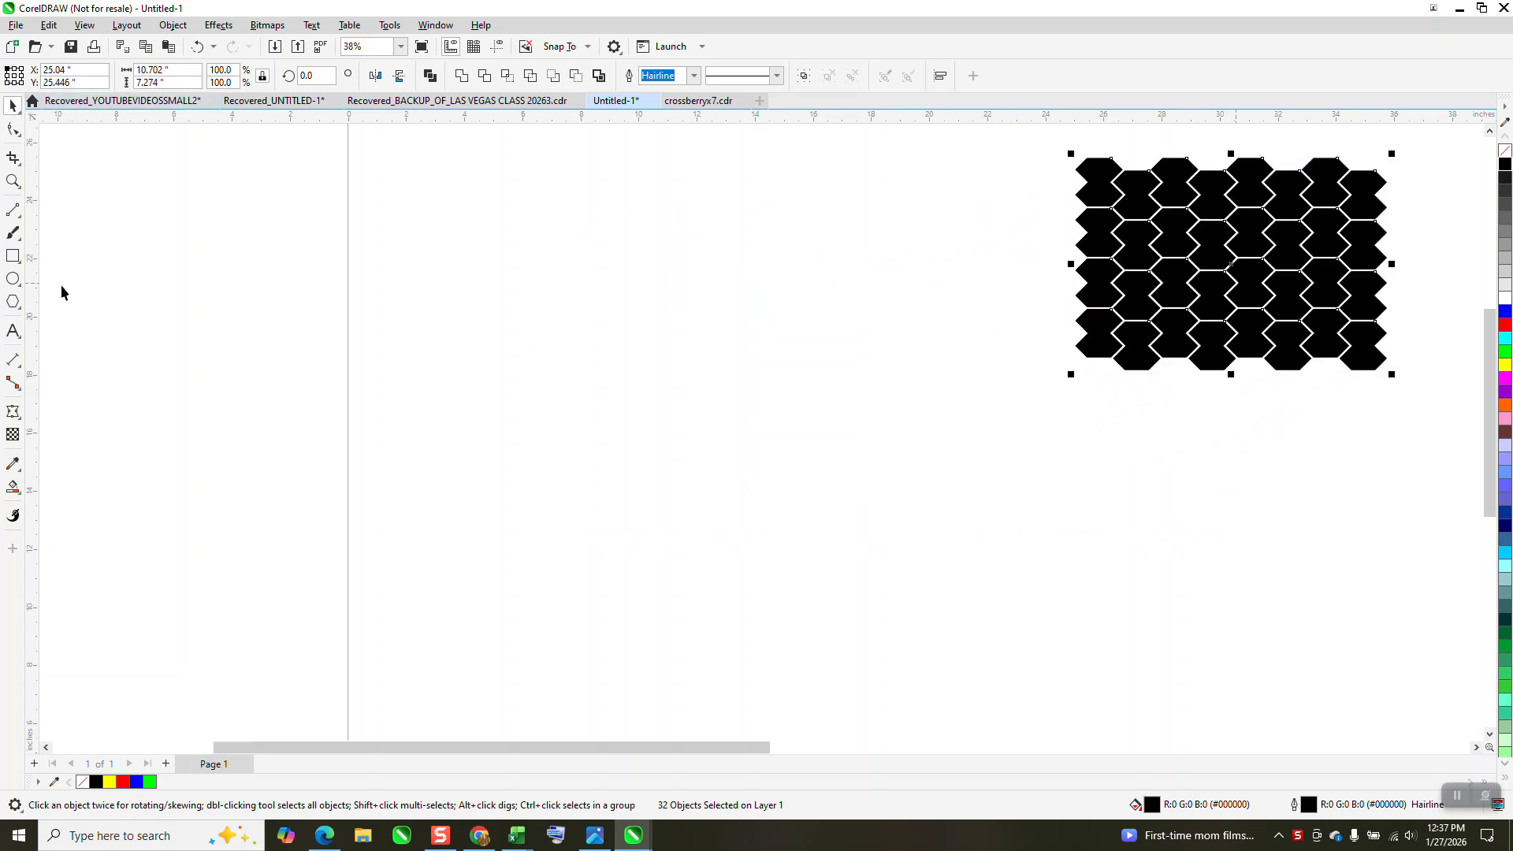
pyautogui.click(13, 255)
pyautogui.moveTo(812, 278); pyautogui.dragTo(723, 402)
# Step: Rotate the square 45 degrees and set its size to 10 inches
pyautogui.doubleClick(324, 76)
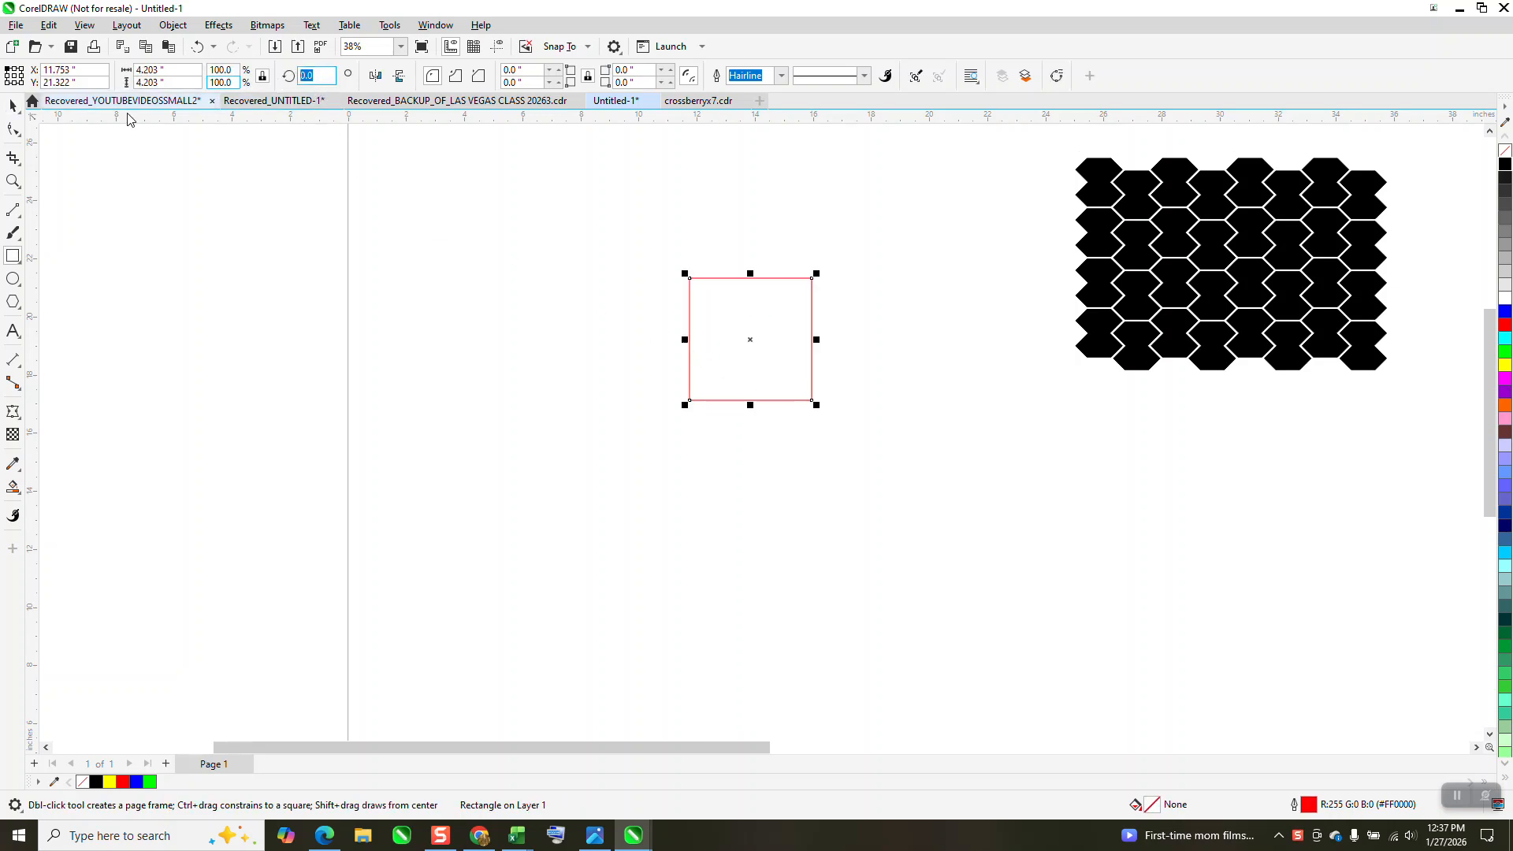
pyautogui.write('45')
pyautogui.press('Return')
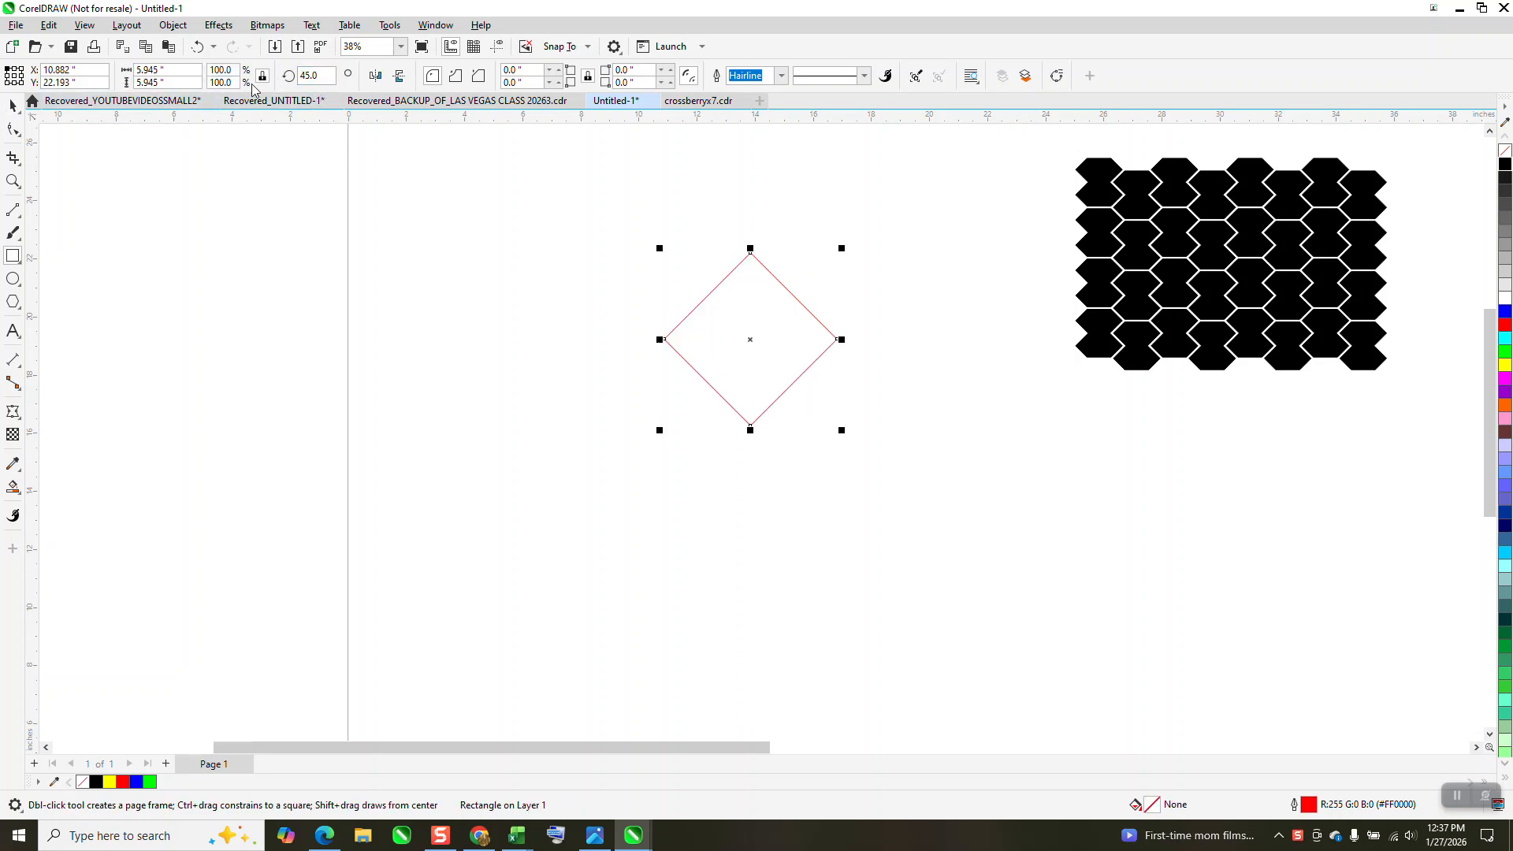
pyautogui.doubleClick(154, 70)
pyautogui.write('10')
pyautogui.press('Return')
# Step: Set the nudge distance to 5 inches and place a duplicate of the diamond 5 inches below the original
pyautogui.click(12, 105)
pyautogui.click(442, 186)
pyautogui.doubleClick(542, 76)
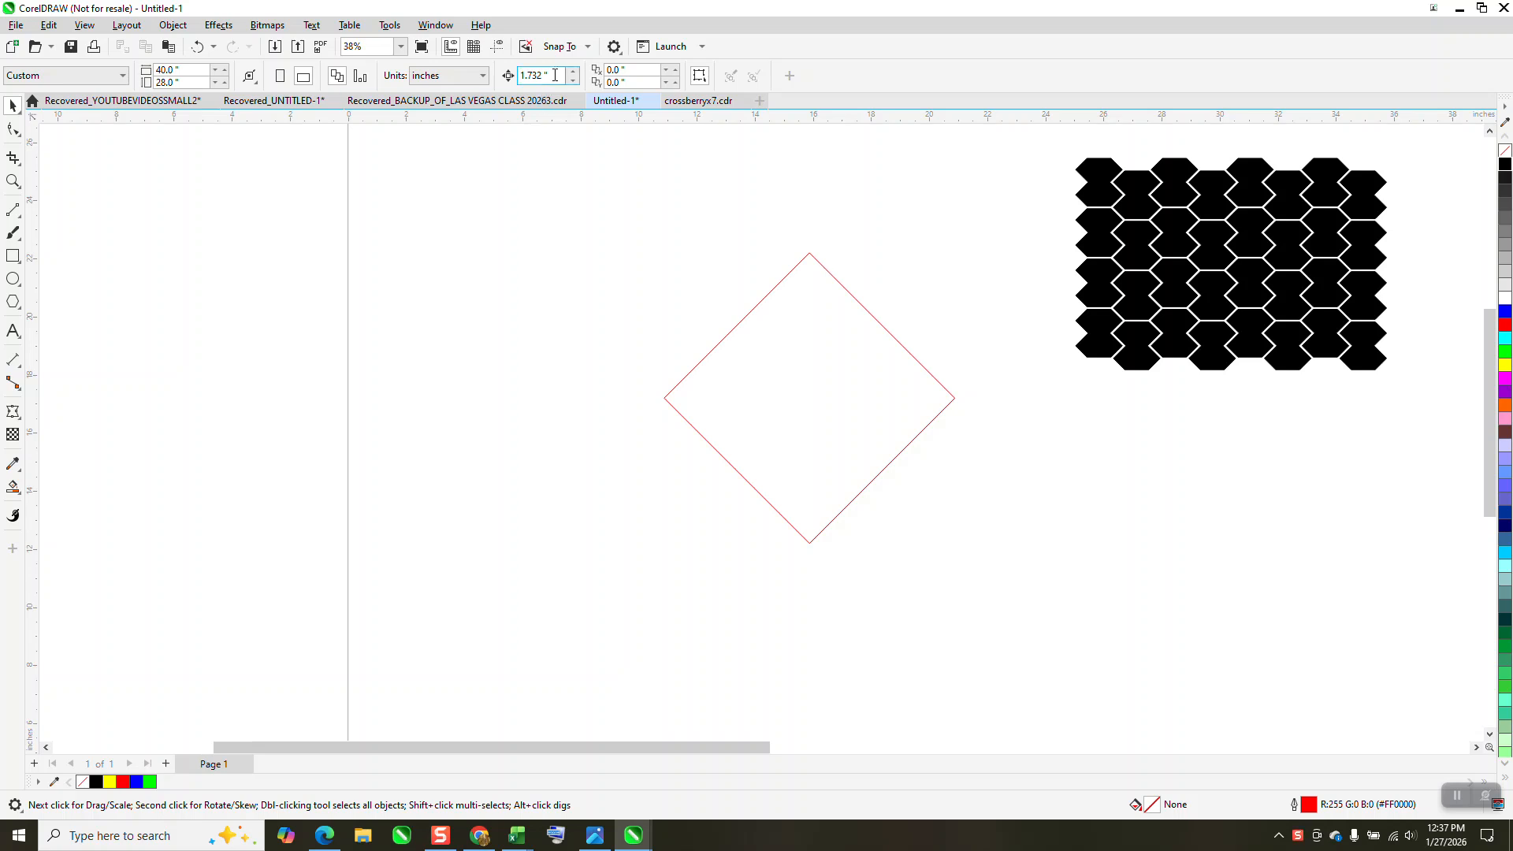
pyautogui.write('5')
pyautogui.click(795, 311)
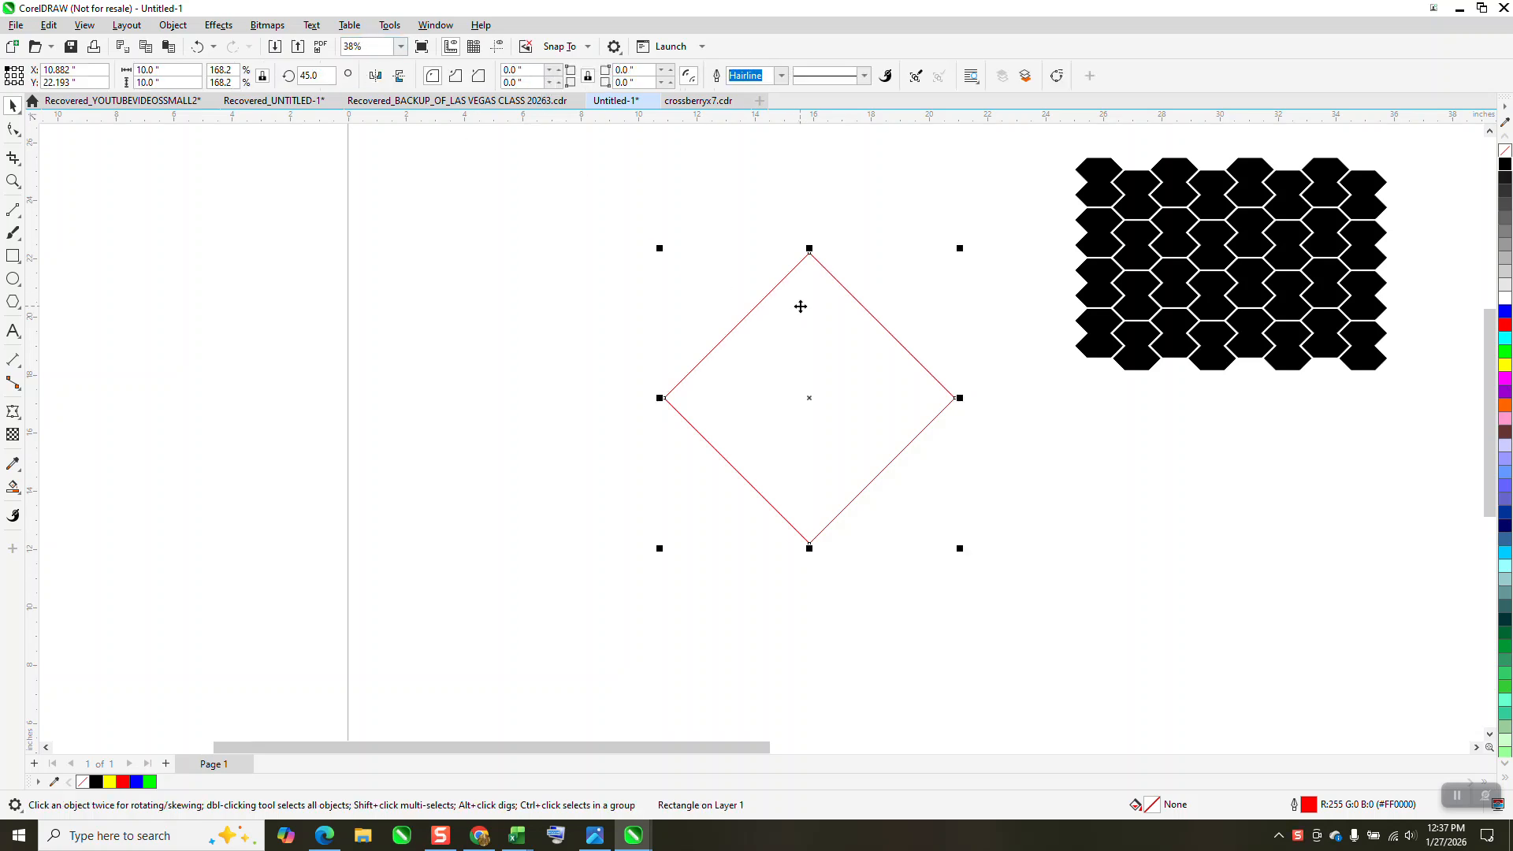
pyautogui.hotkey('ctrl', 'd')
pyautogui.scroll(-1, 608, 310)
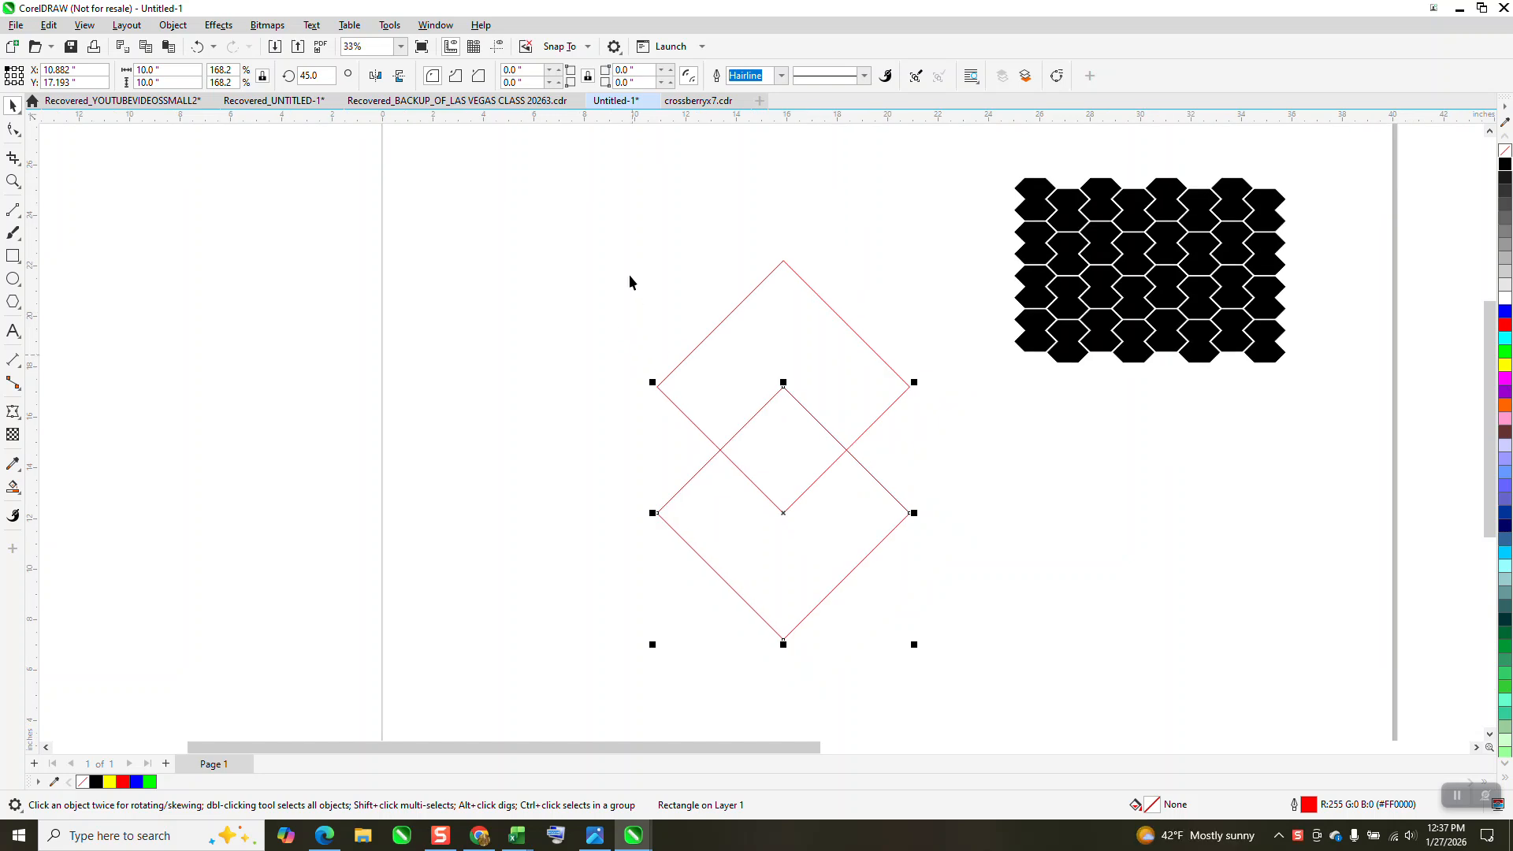
# Step: Weld the two overlapping diamonds into one shape and center it on the page
pyautogui.moveTo(951, 624); pyautogui.dragTo(990, 683)
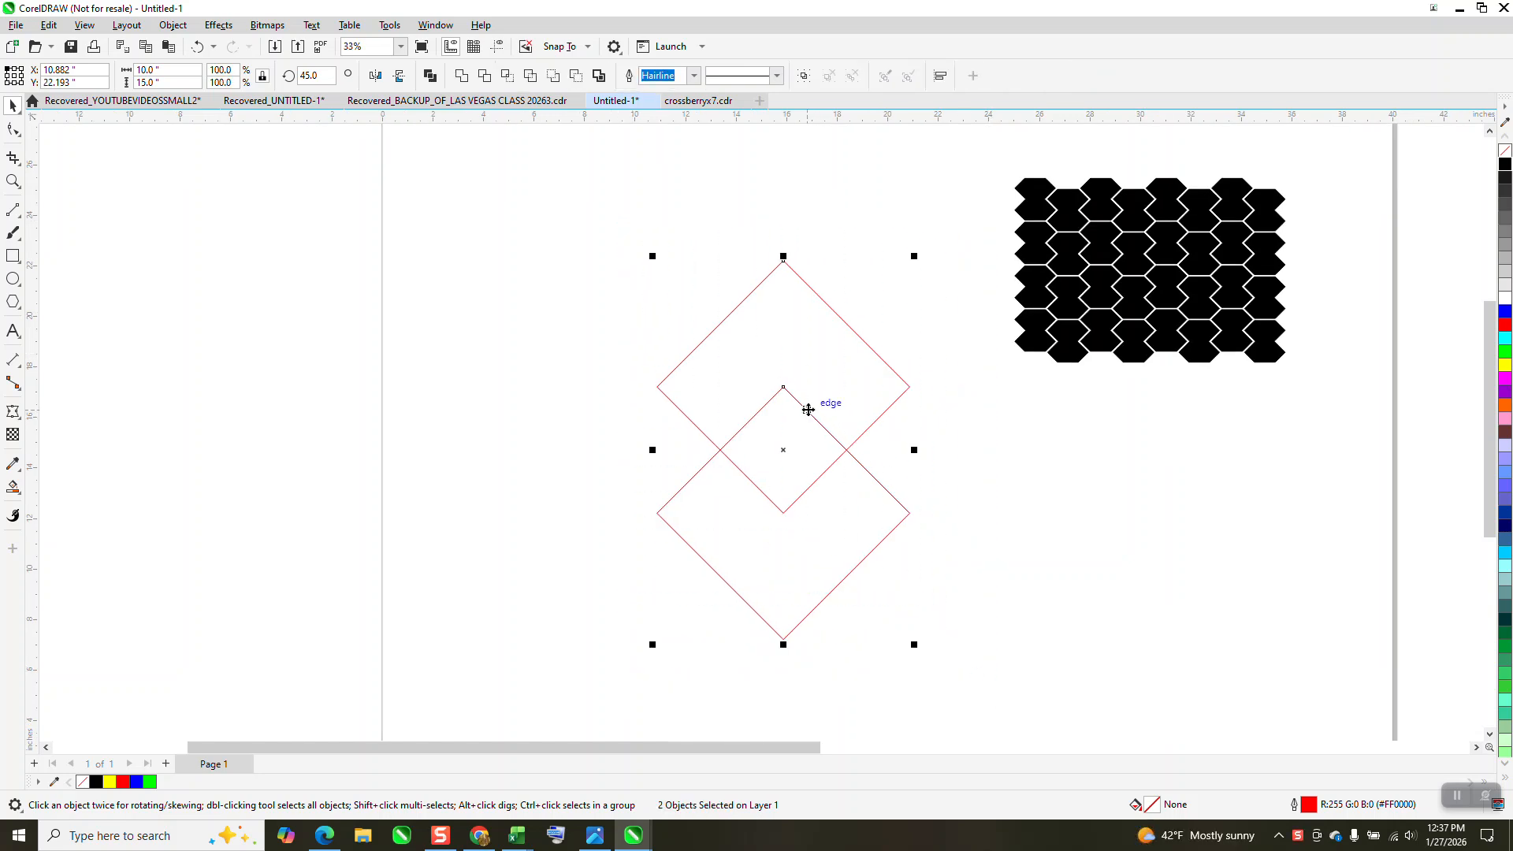
pyautogui.click(461, 76)
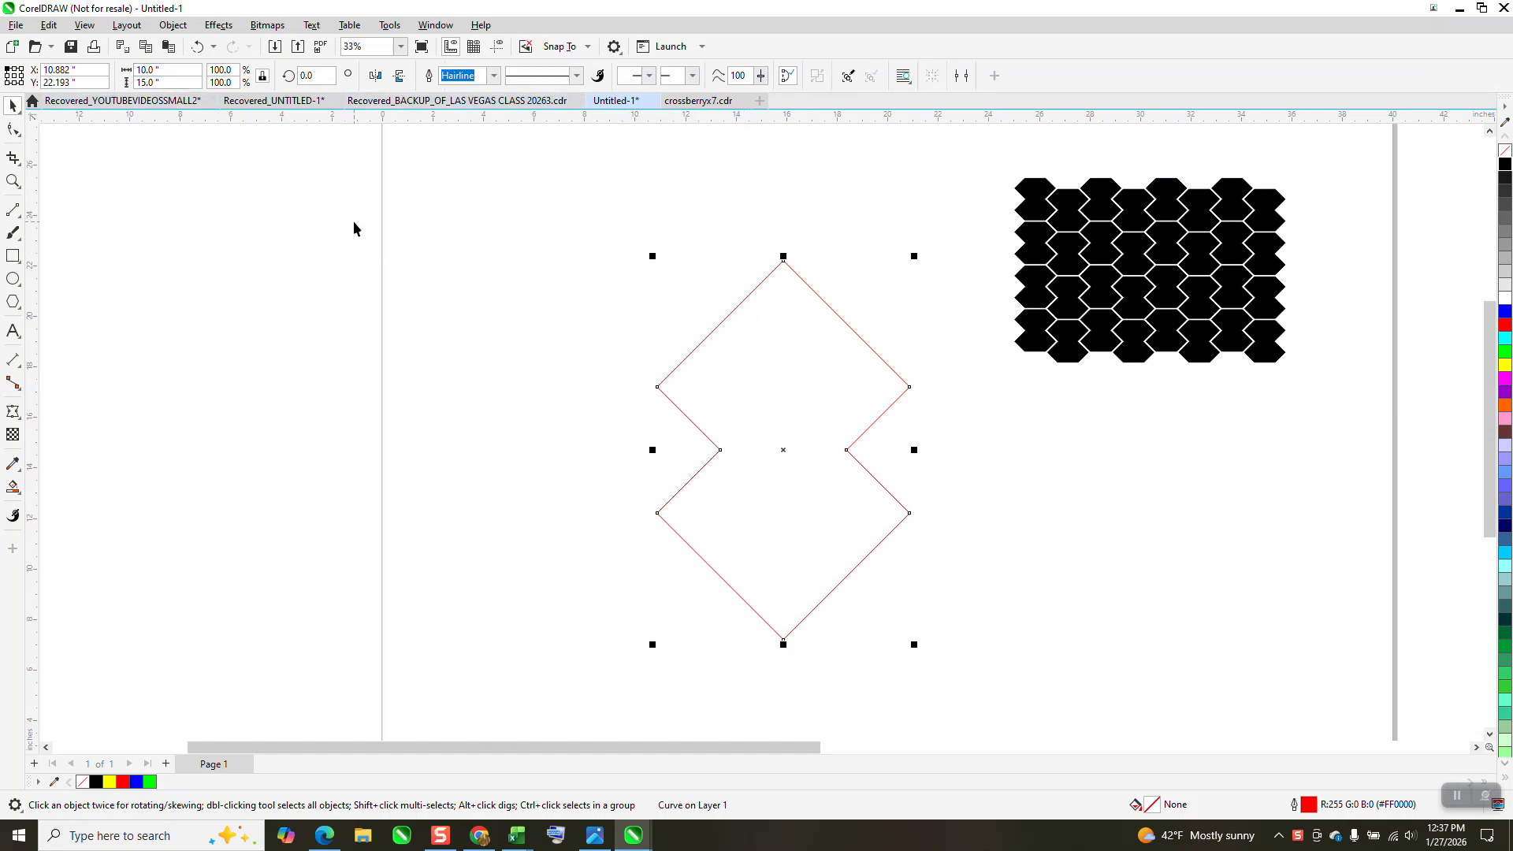
pyautogui.scroll(-1, 353, 229)
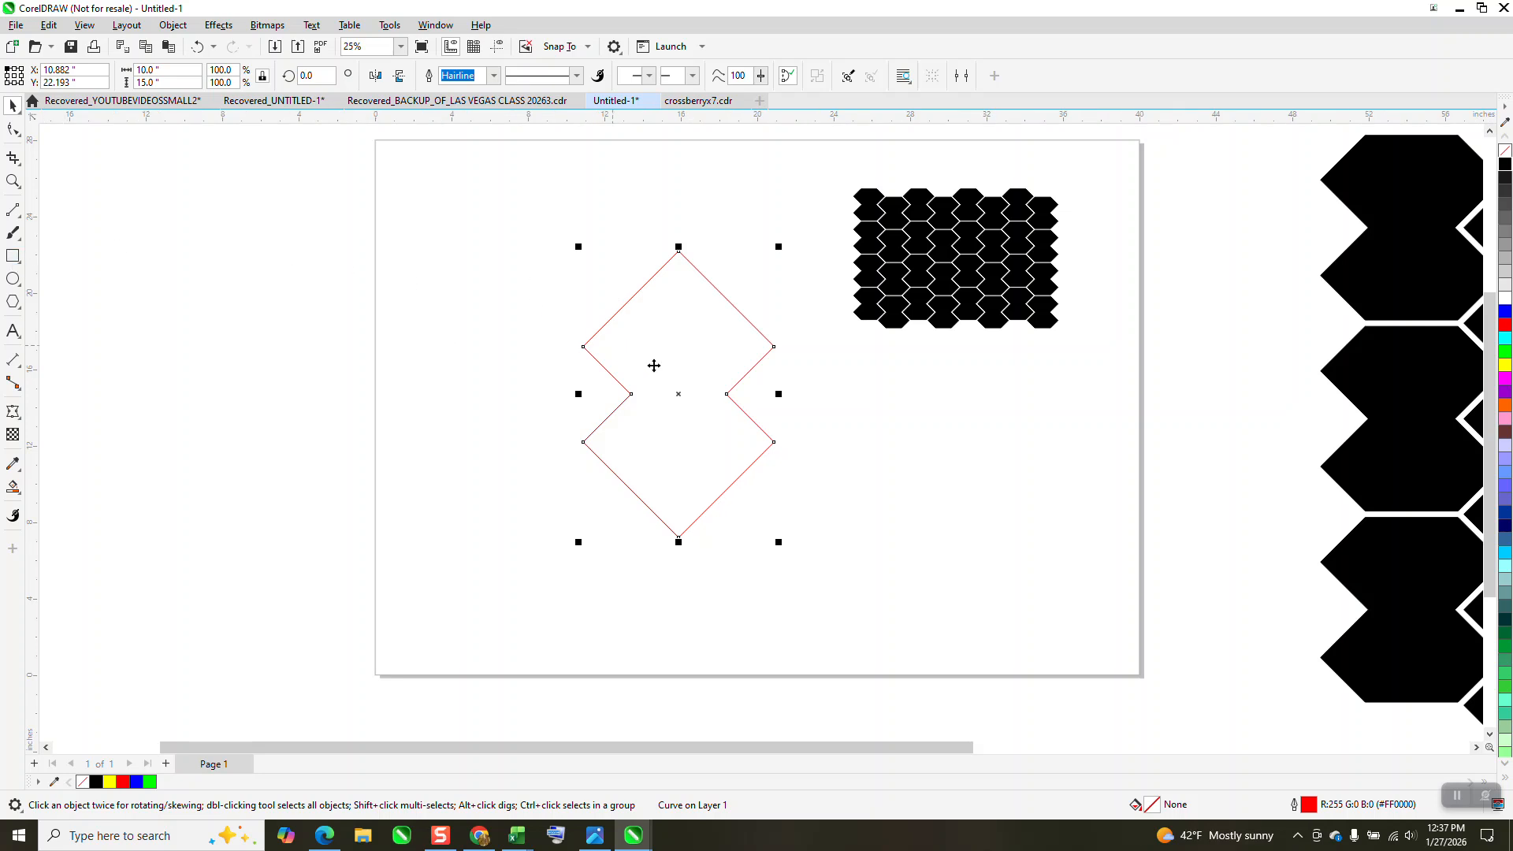
pyautogui.press('p')
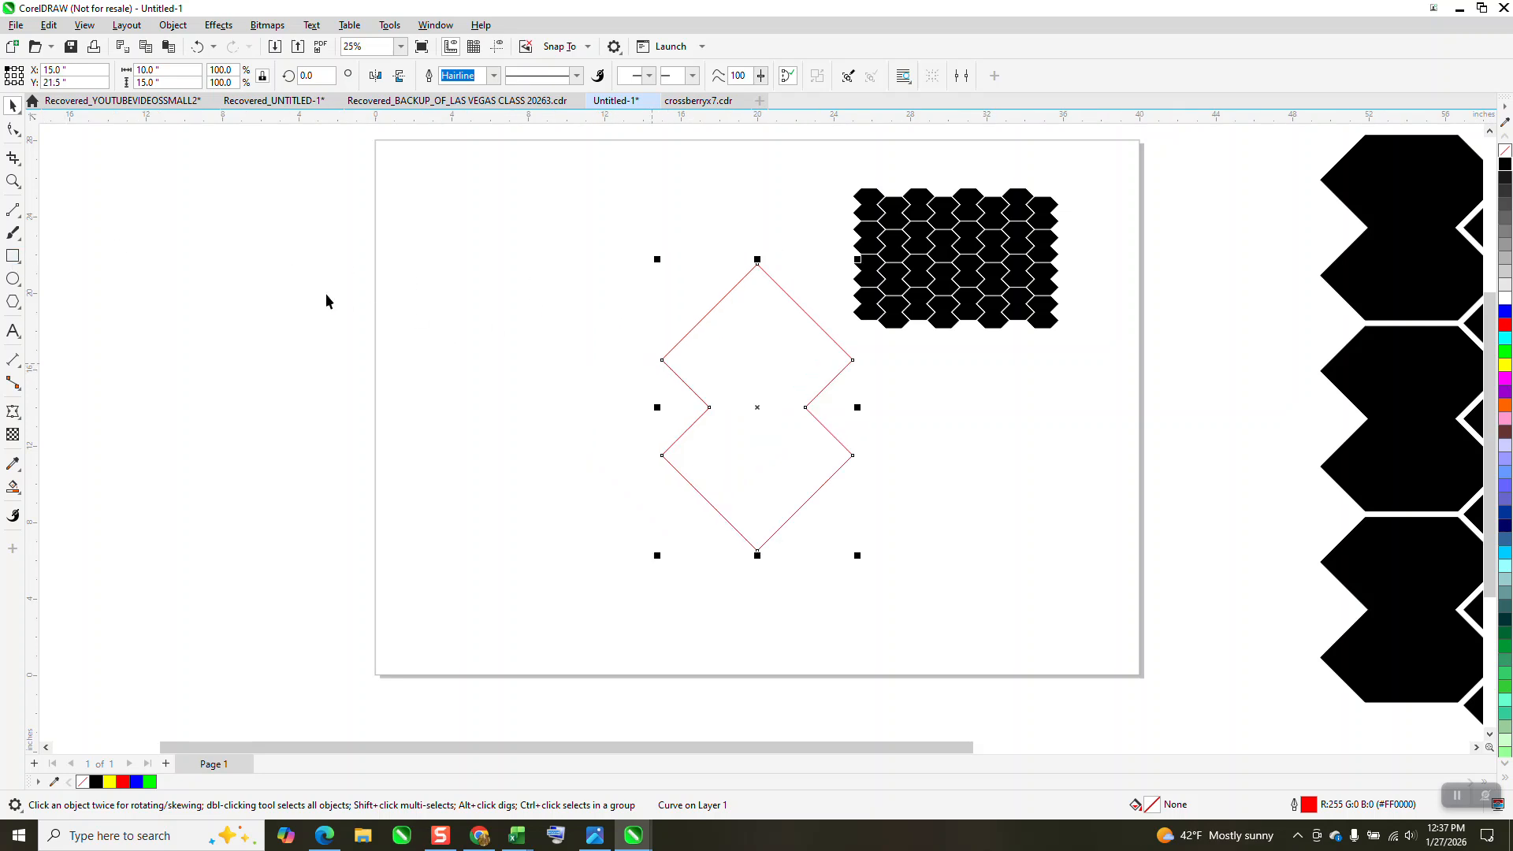
# Step: Draw a square, set its size to 10 inches and center it on the page over the welded shape
pyautogui.click(15, 262)
pyautogui.moveTo(564, 247); pyautogui.dragTo(461, 405)
pyautogui.click(187, 74)
pyautogui.write('10')
pyautogui.press('Return')
pyautogui.press('p')
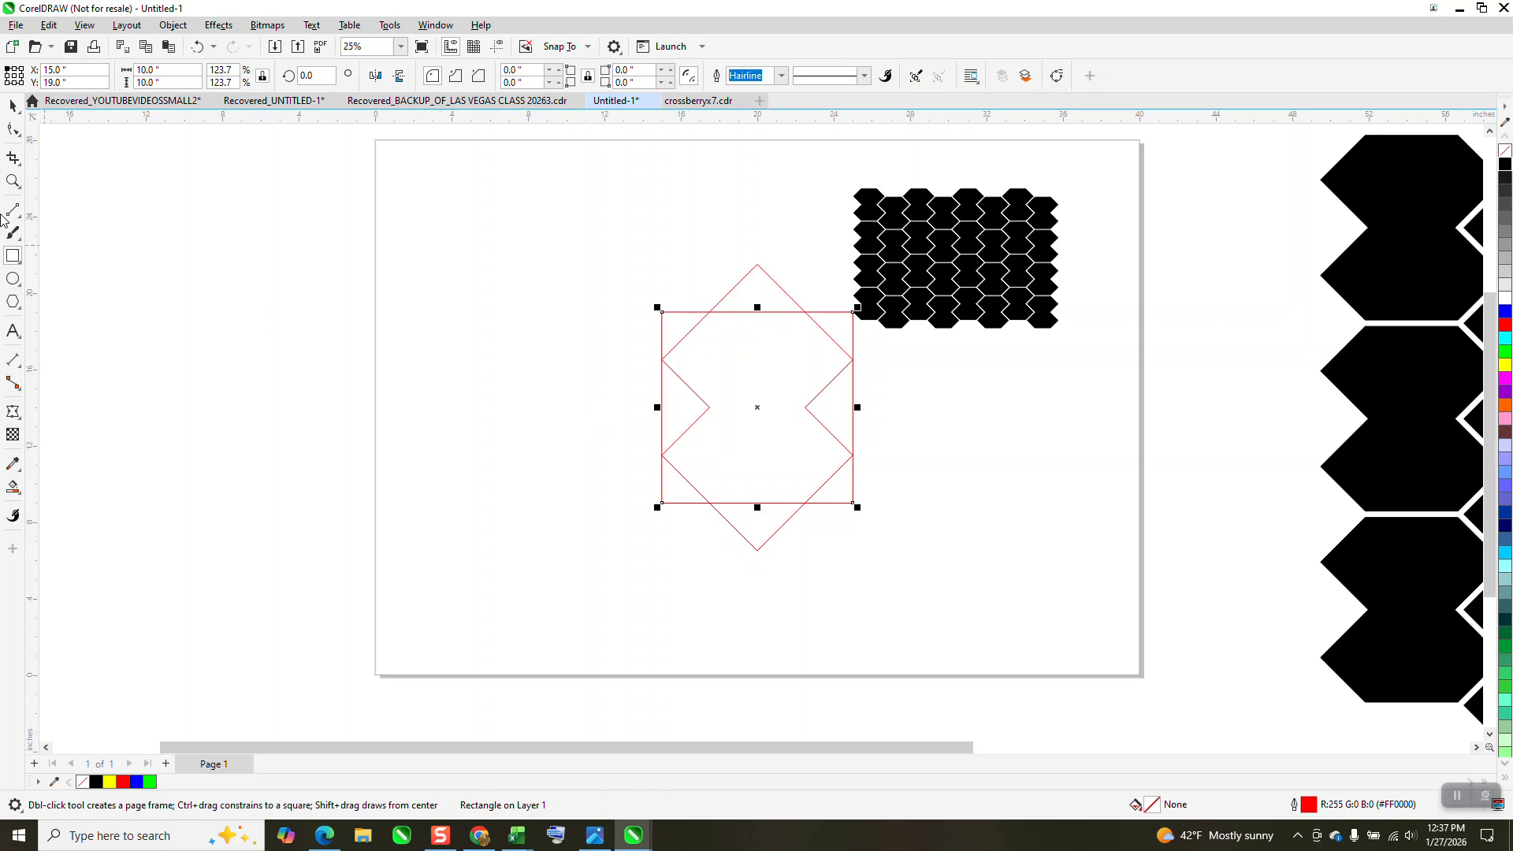
# Step: Create a black Smart Fill shape from the area enclosed by both the square and the welded diamonds
pyautogui.click(13, 181)
pyautogui.moveTo(645, 272); pyautogui.dragTo(752, 360)
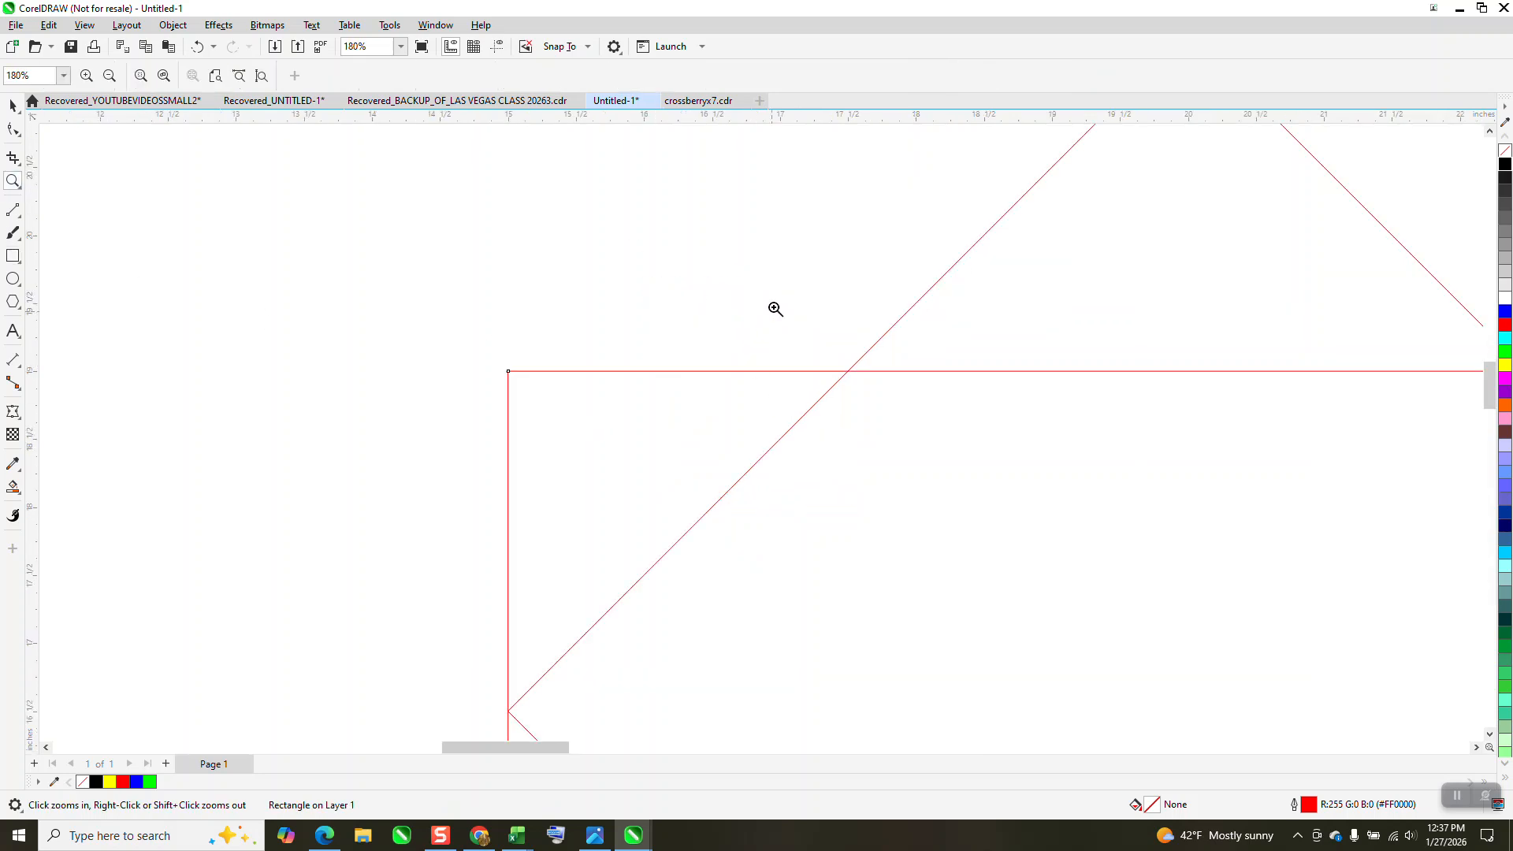
pyautogui.scroll(-3, 630, 341)
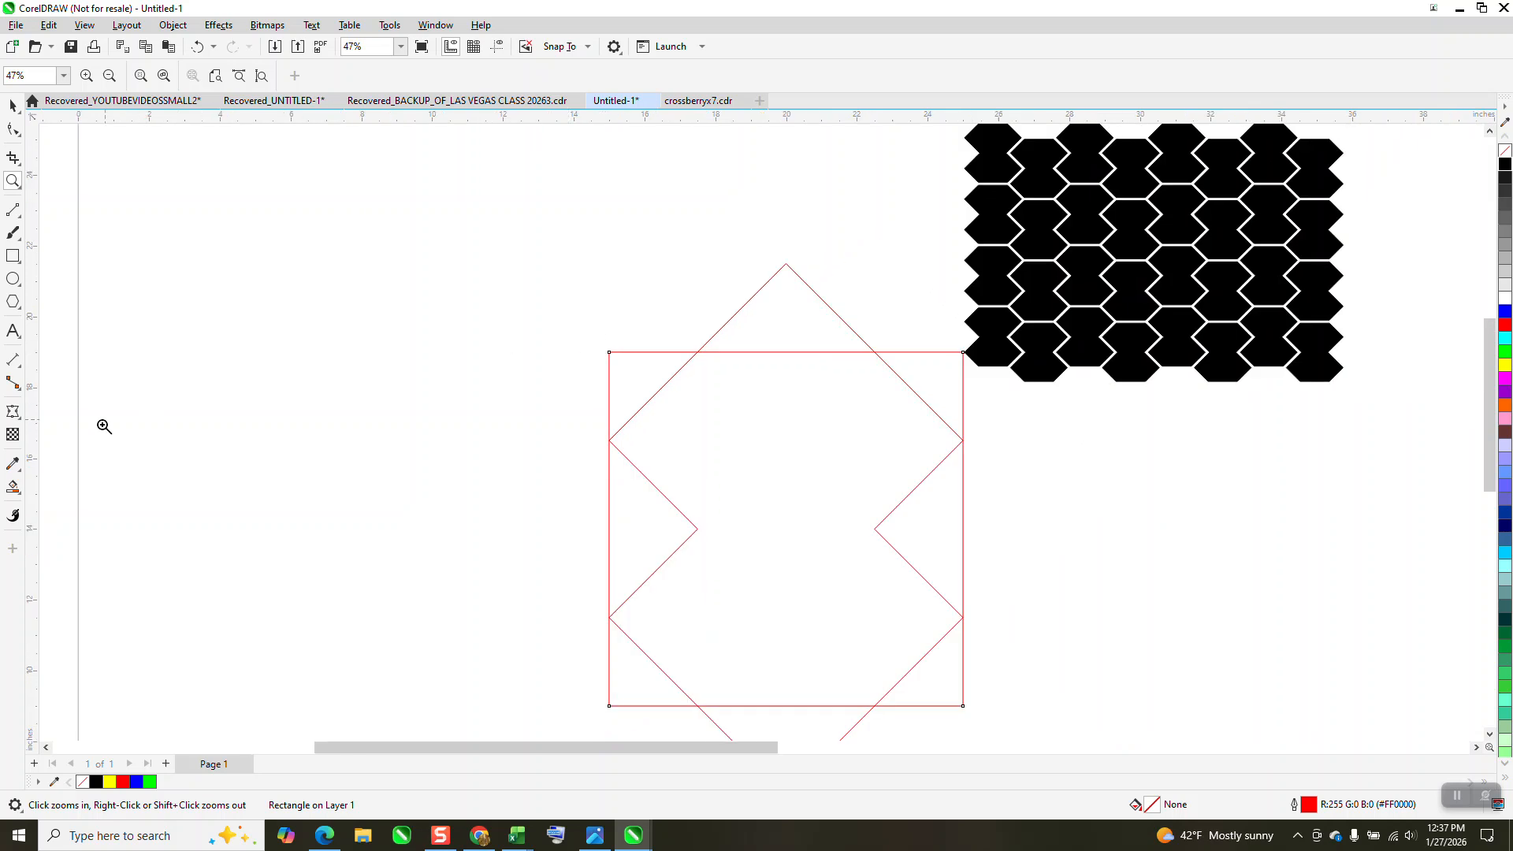
pyautogui.click(12, 487)
pyautogui.click(748, 453)
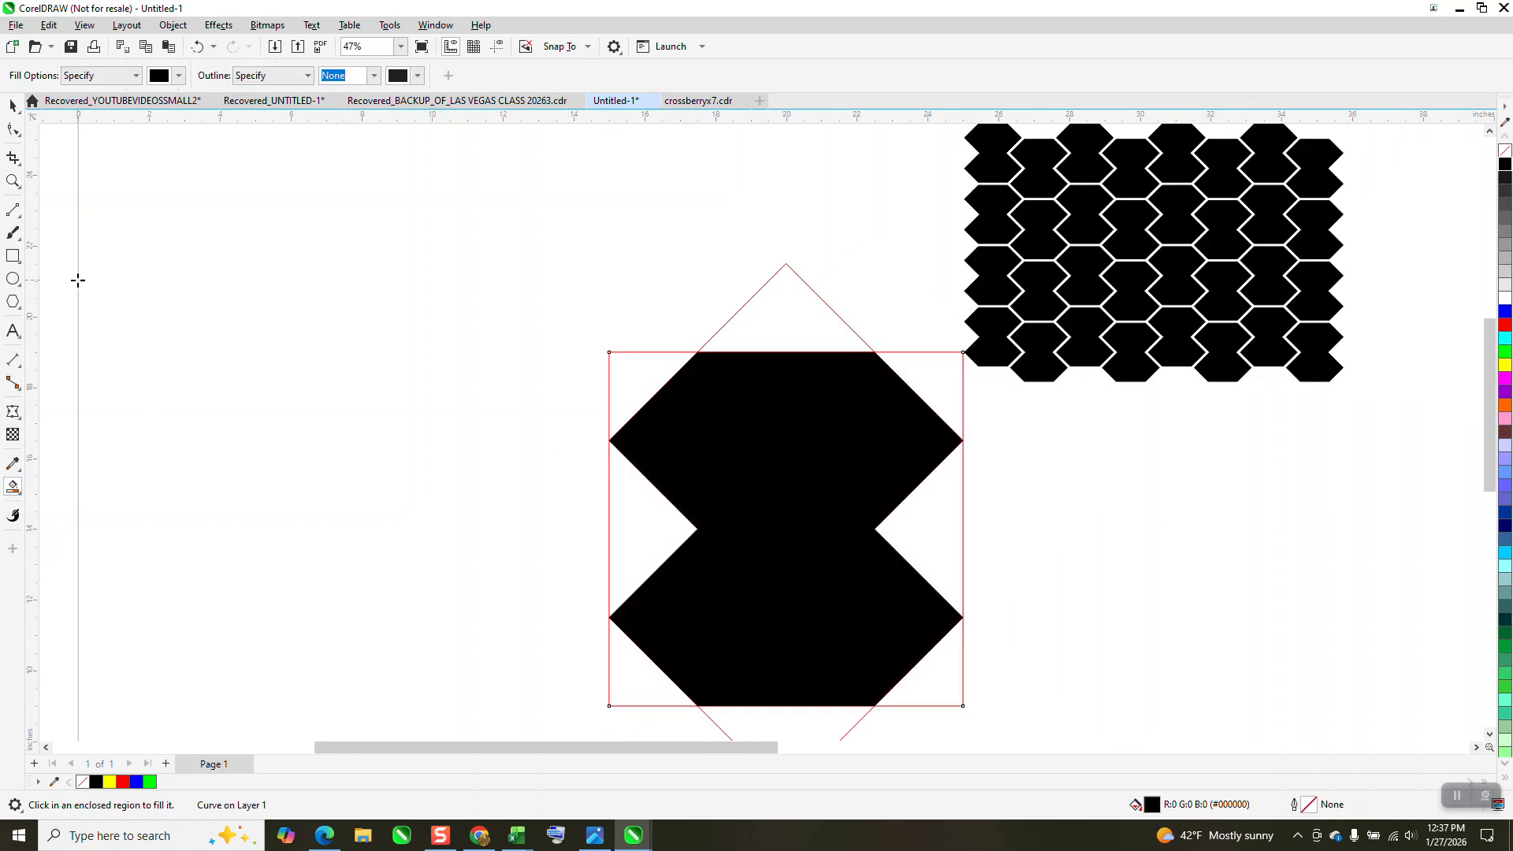
# Step: Move the black shape off the red construction outlines, delete those outlines and reposition the shape in the page's upper half
pyautogui.click(12, 105)
pyautogui.click(871, 388)
pyautogui.moveTo(871, 388); pyautogui.dragTo(400, 323)
pyautogui.scroll(-2, 553, 343)
pyautogui.moveTo(584, 288); pyautogui.dragTo(862, 603)
pyautogui.press('Delete')
pyautogui.moveTo(470, 419); pyautogui.dragTo(668, 244)
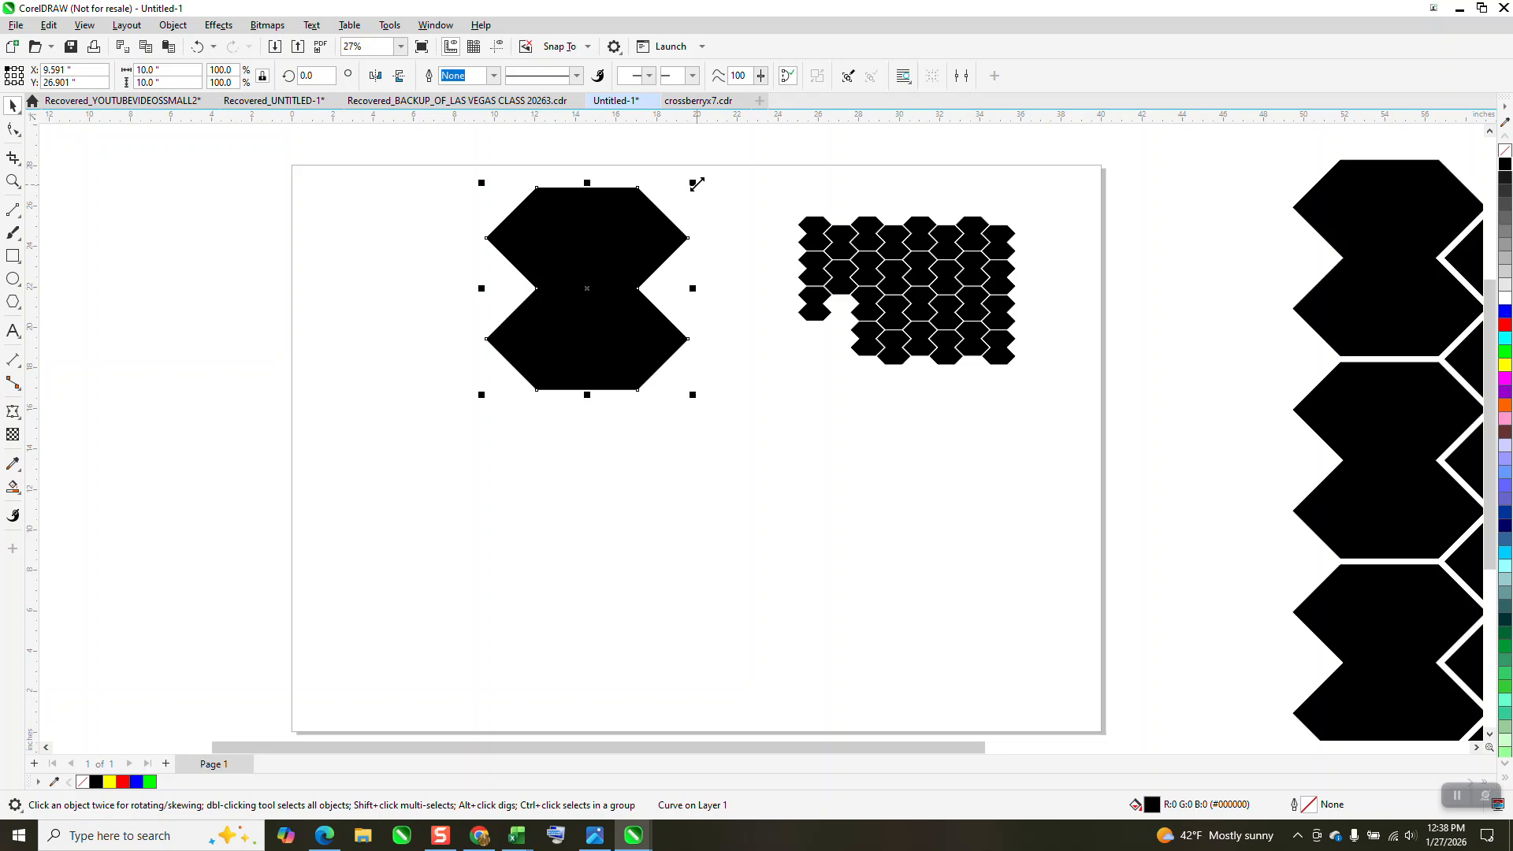
# Step: Scale the black shape down to about 3.4 inches wide and replace its fill with a black outline
pyautogui.moveTo(696, 184); pyautogui.dragTo(560, 315)
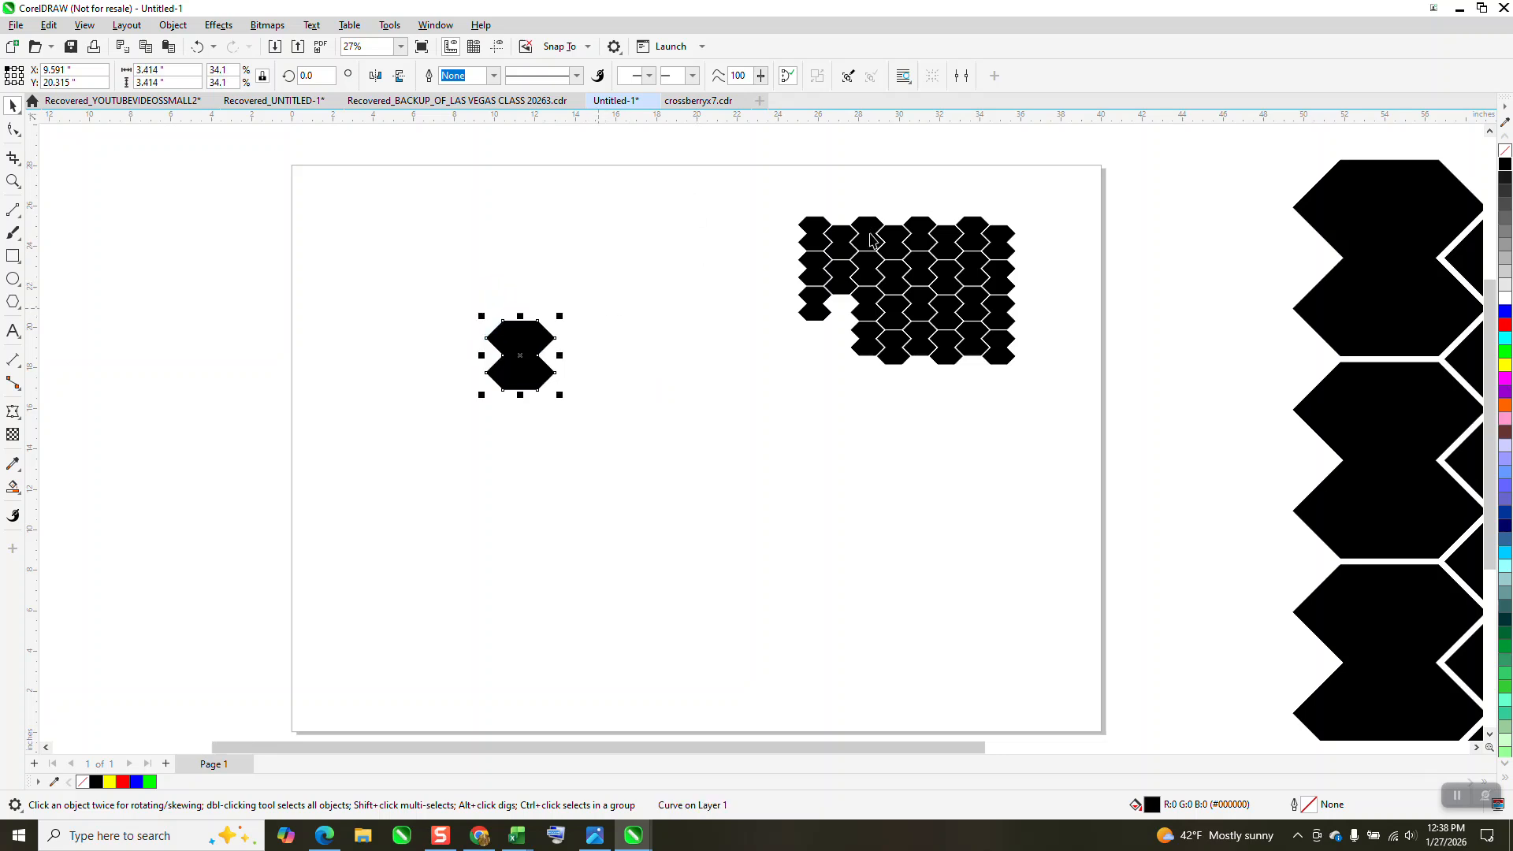
pyautogui.click(1504, 149)
pyautogui.rightClick(1505, 163)
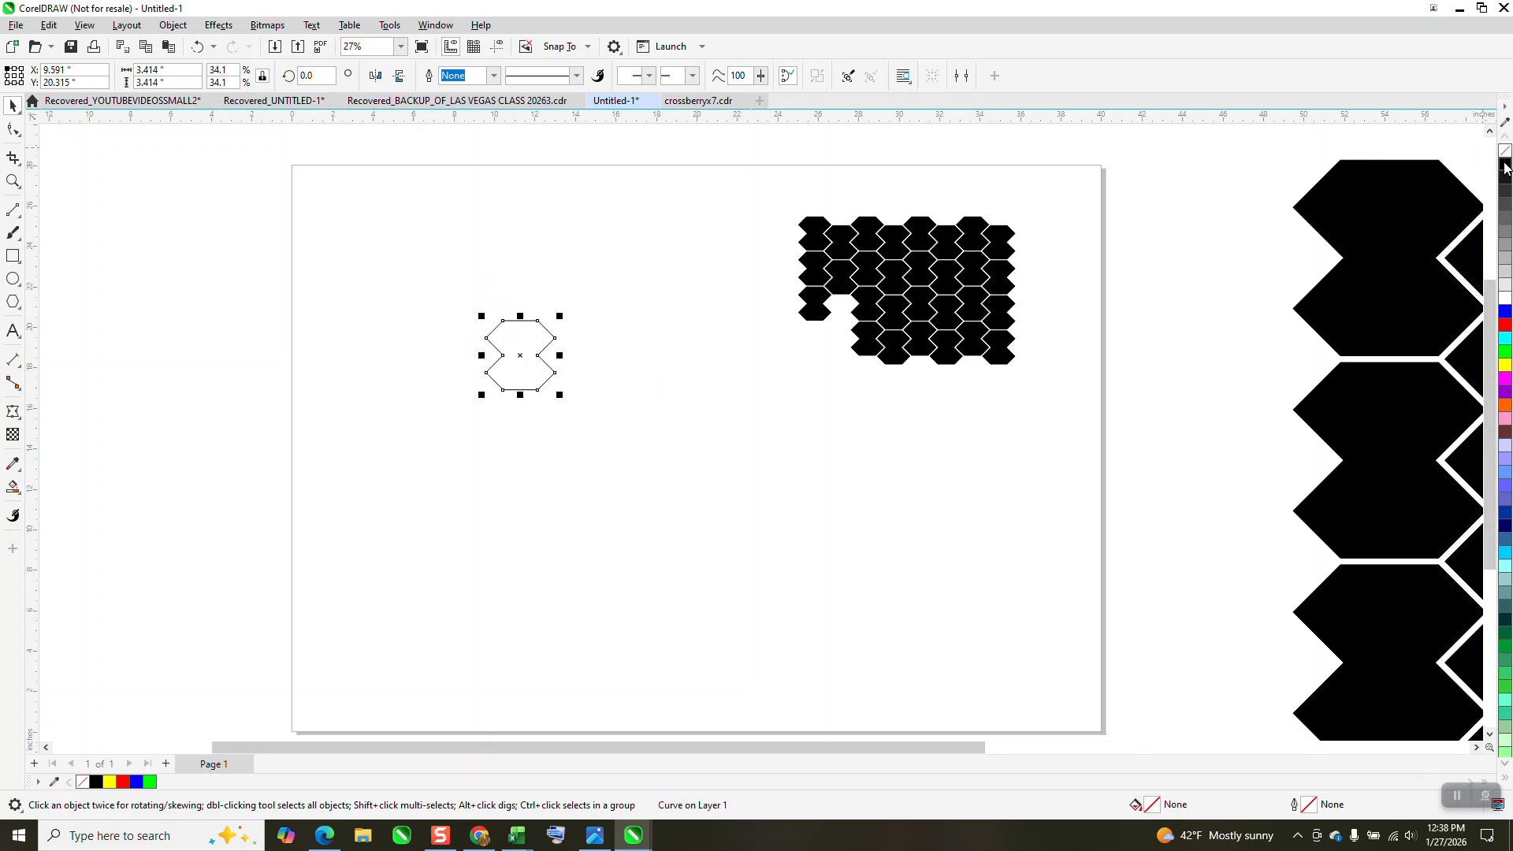
# Step: Try a 24 pt outline on the shape, then set its outline width to 10 pt
pyautogui.click(16, 183)
pyautogui.moveTo(497, 297); pyautogui.dragTo(635, 419)
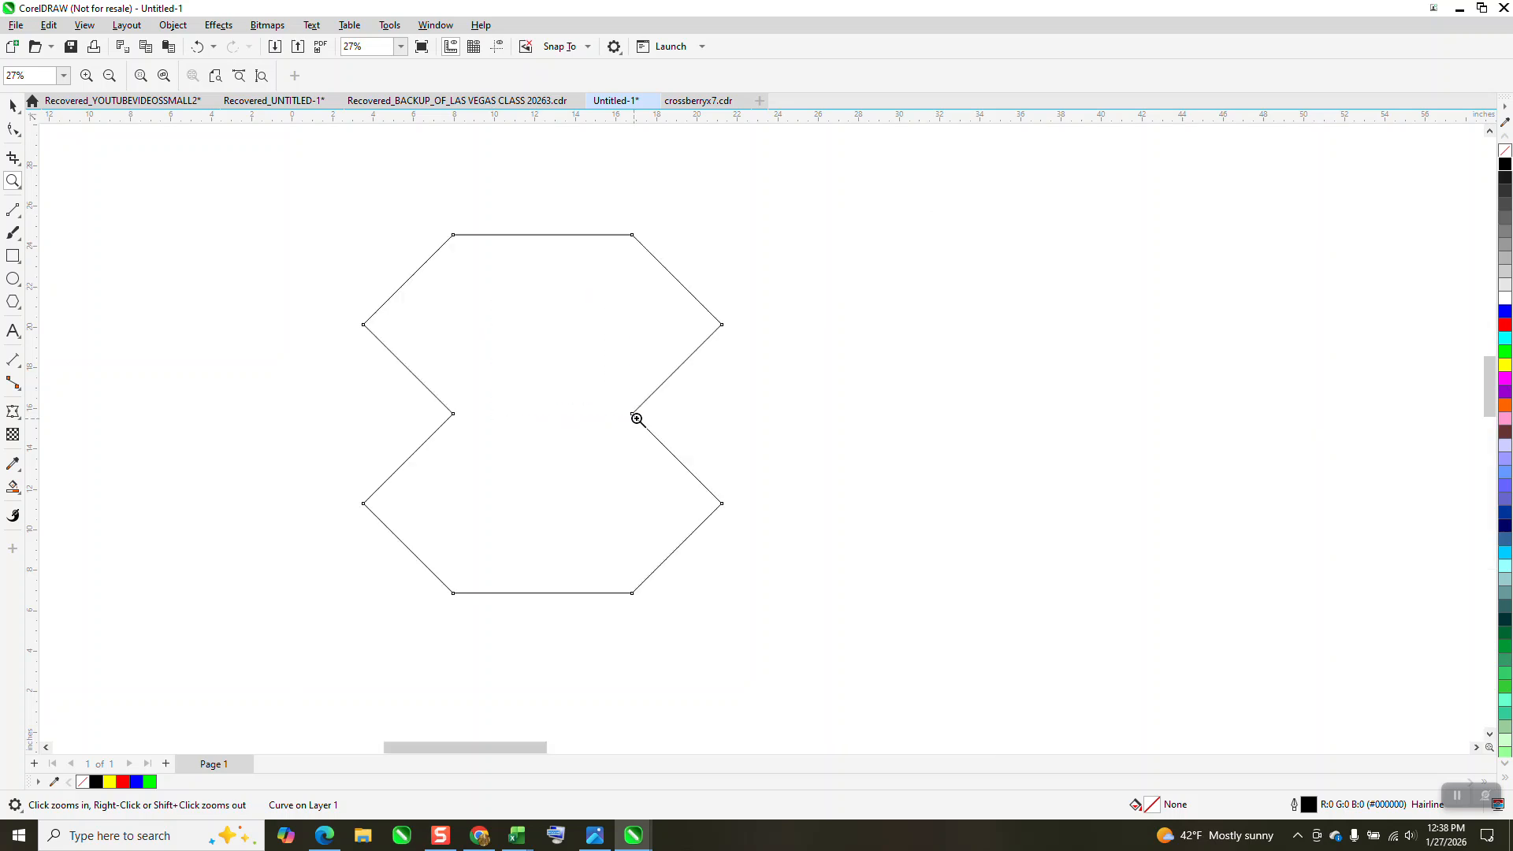
pyautogui.click(12, 106)
pyautogui.click(494, 75)
pyautogui.click(479, 245)
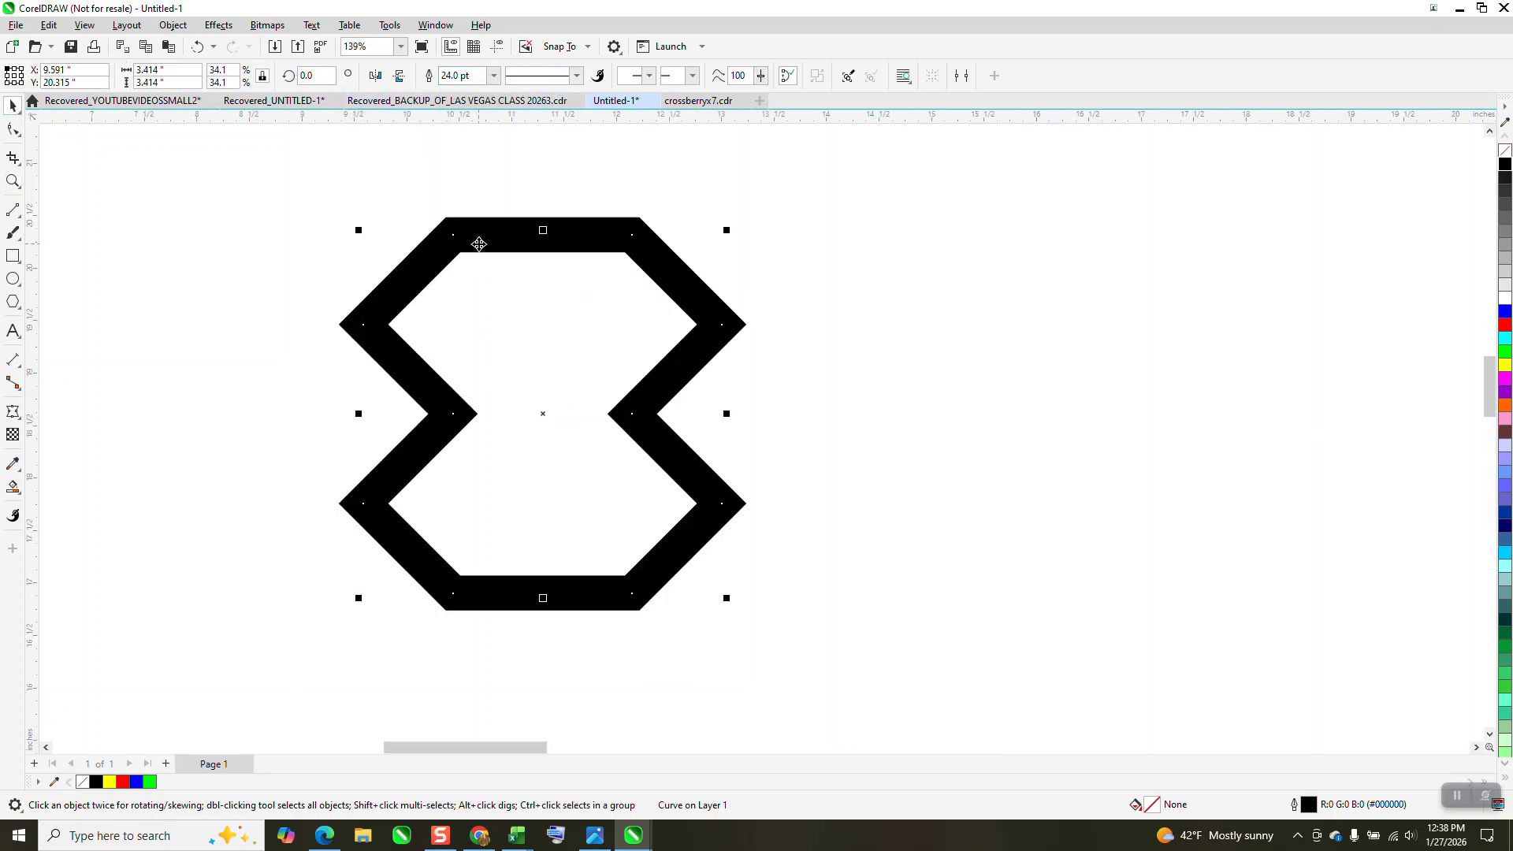
pyautogui.click(494, 75)
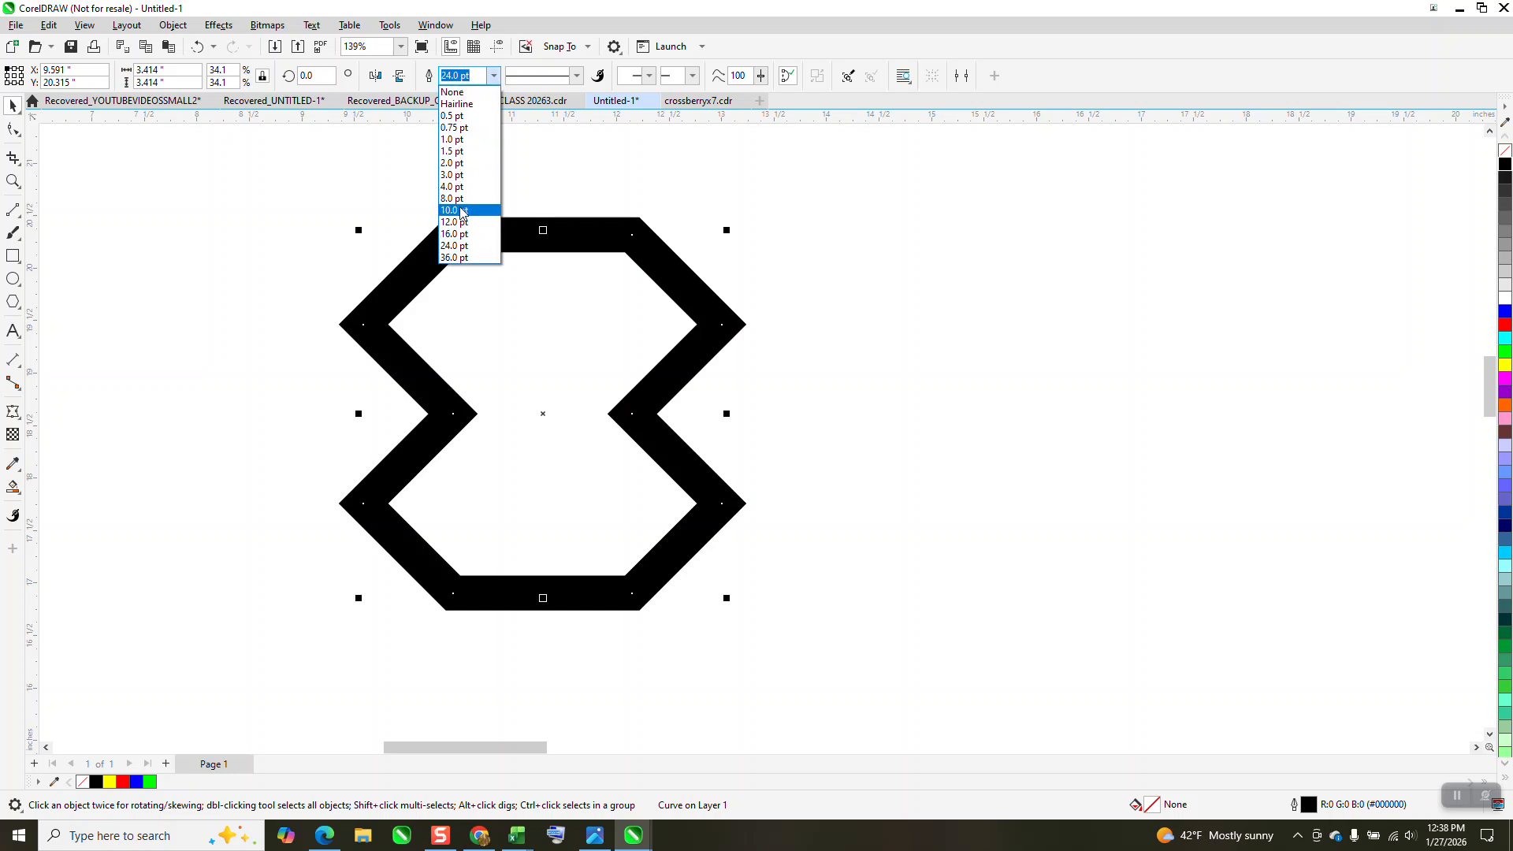
pyautogui.click(461, 211)
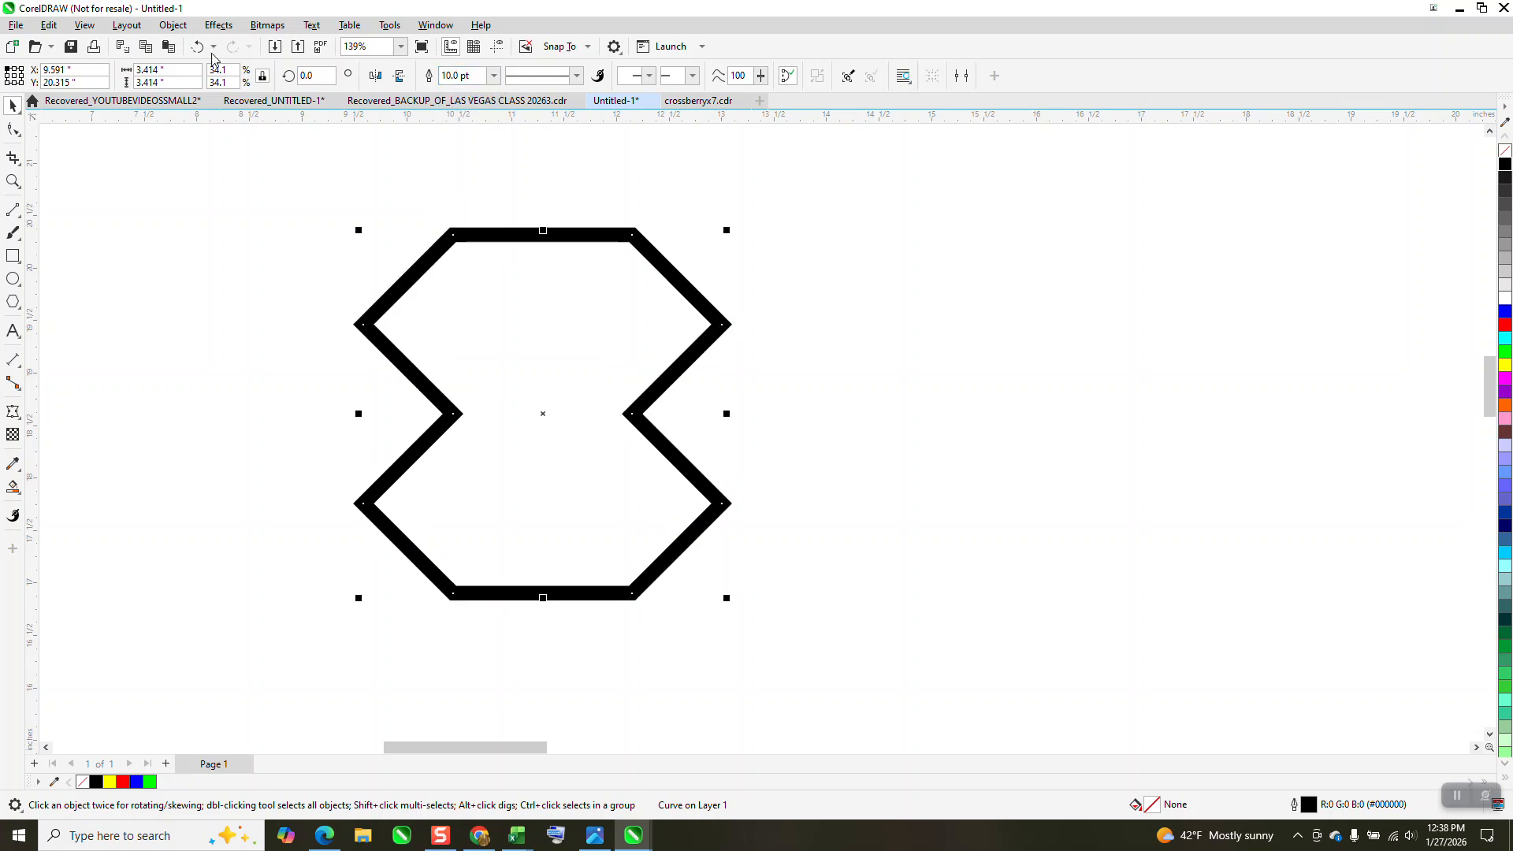
# Step: Convert the thick outline to an object and give it no fill and a black hairline outline
pyautogui.click(172, 25)
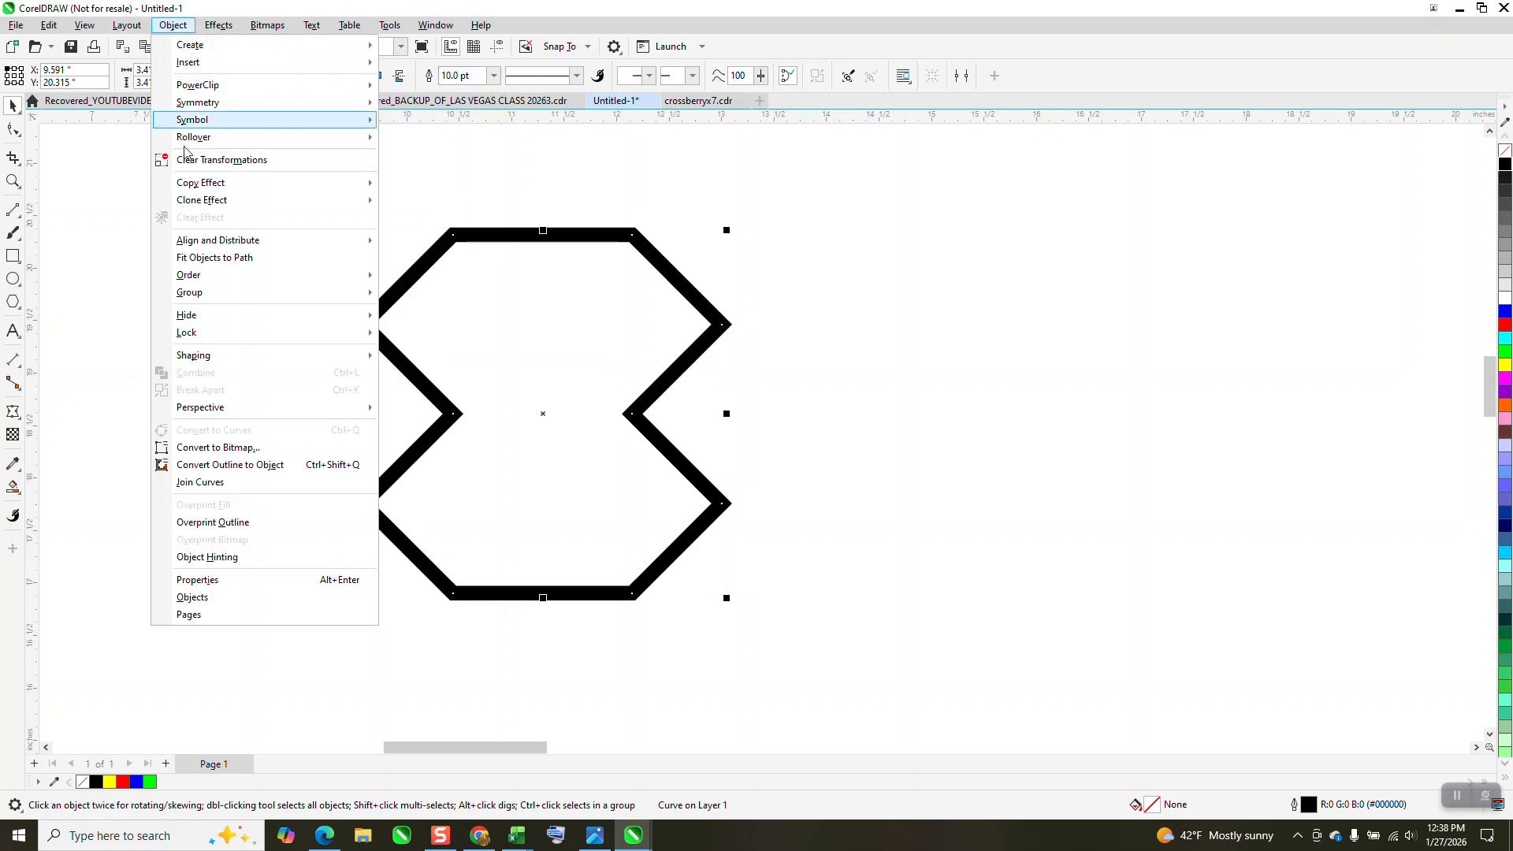
pyautogui.click(235, 472)
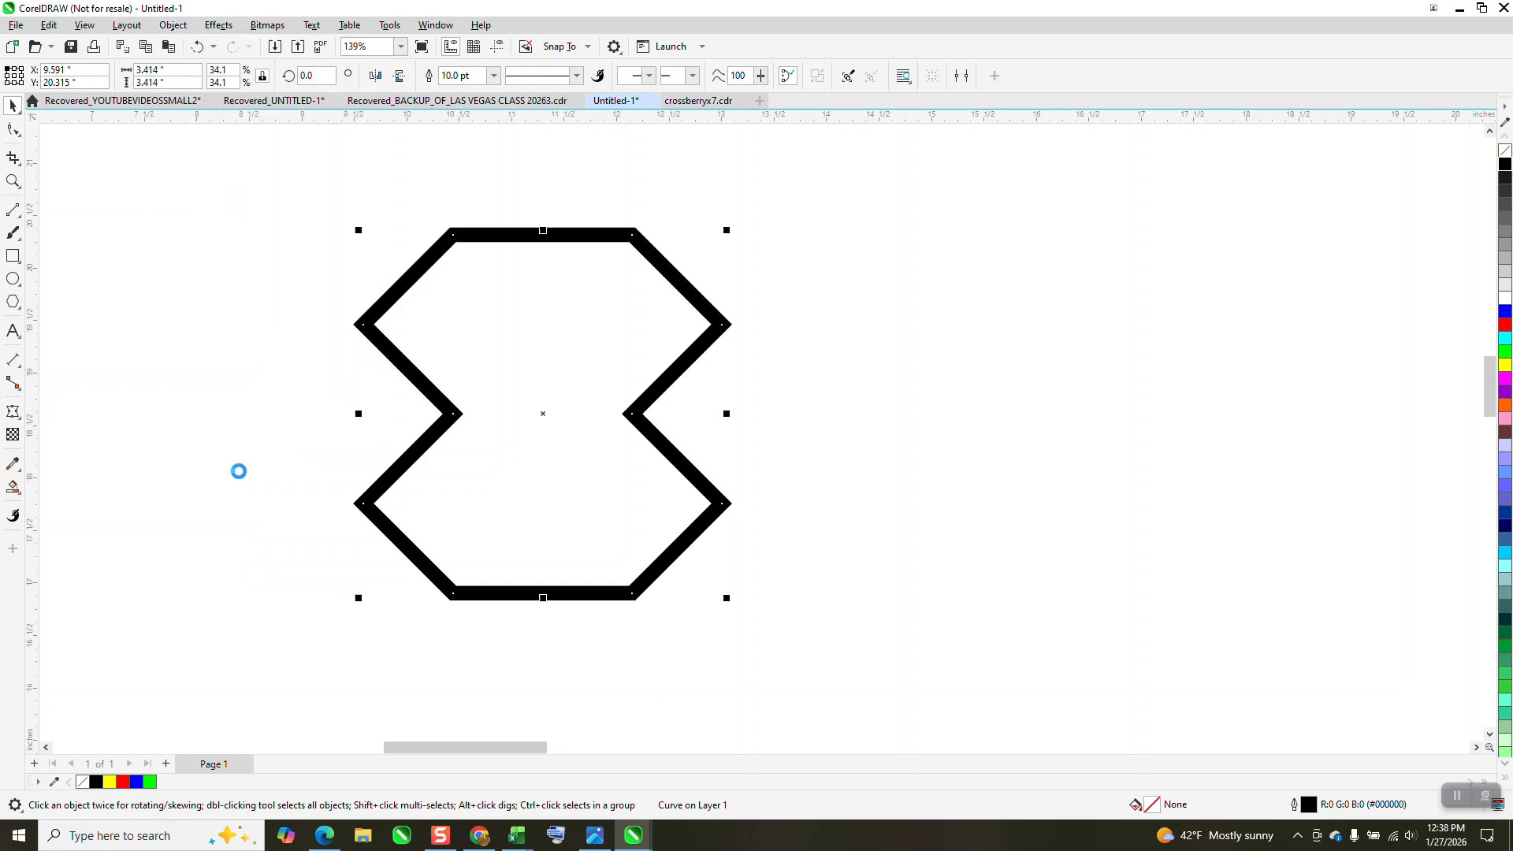
pyautogui.click(1503, 151)
pyautogui.rightClick(1504, 164)
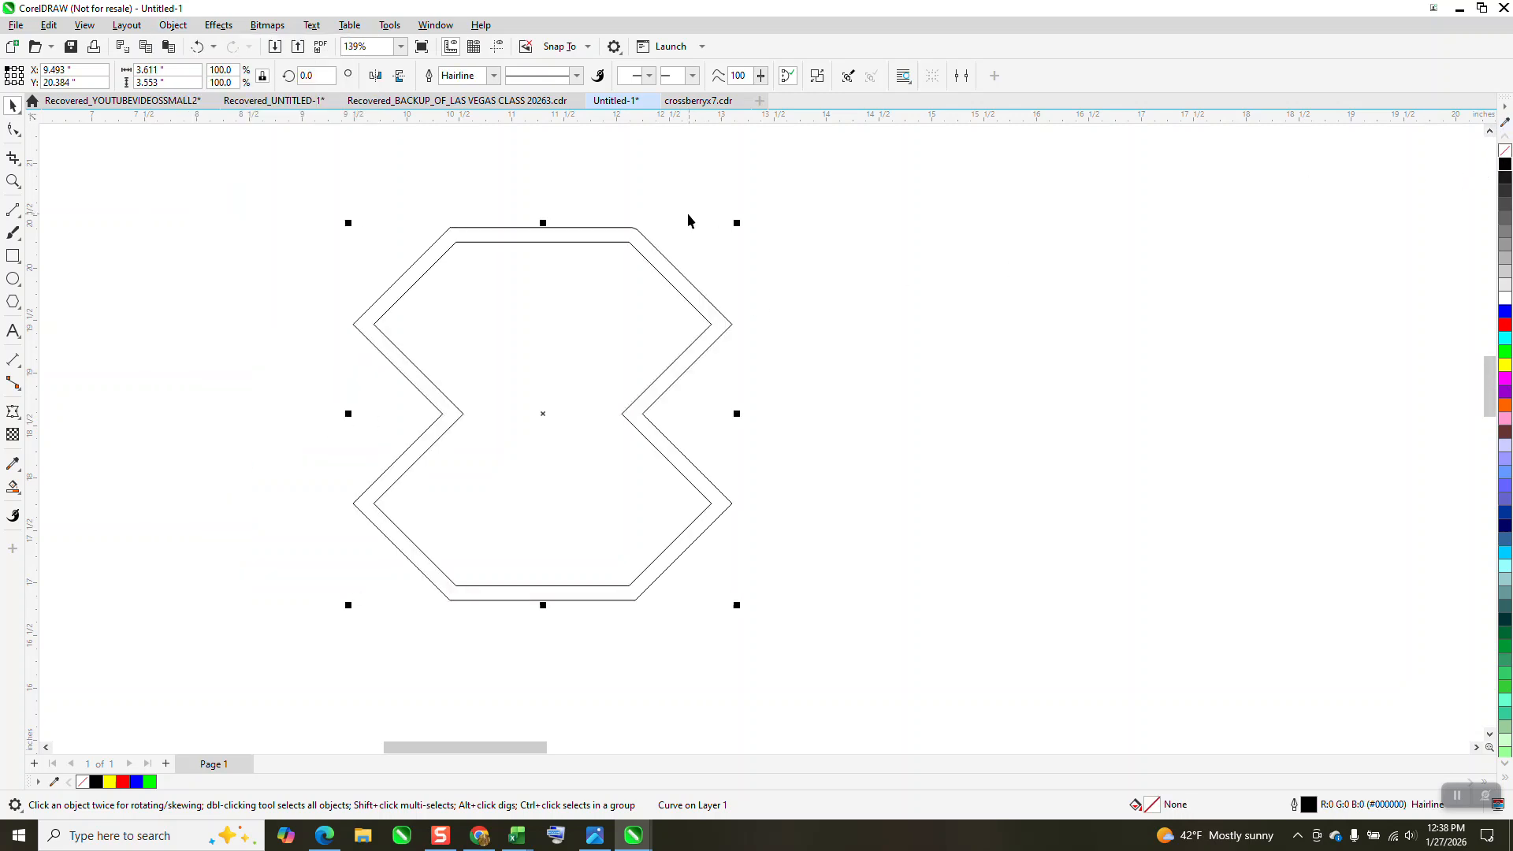
# Step: Break the converted outline apart into separate inner and outer curves and clear the selection
pyautogui.click(172, 24)
pyautogui.click(214, 390)
pyautogui.click(193, 354)
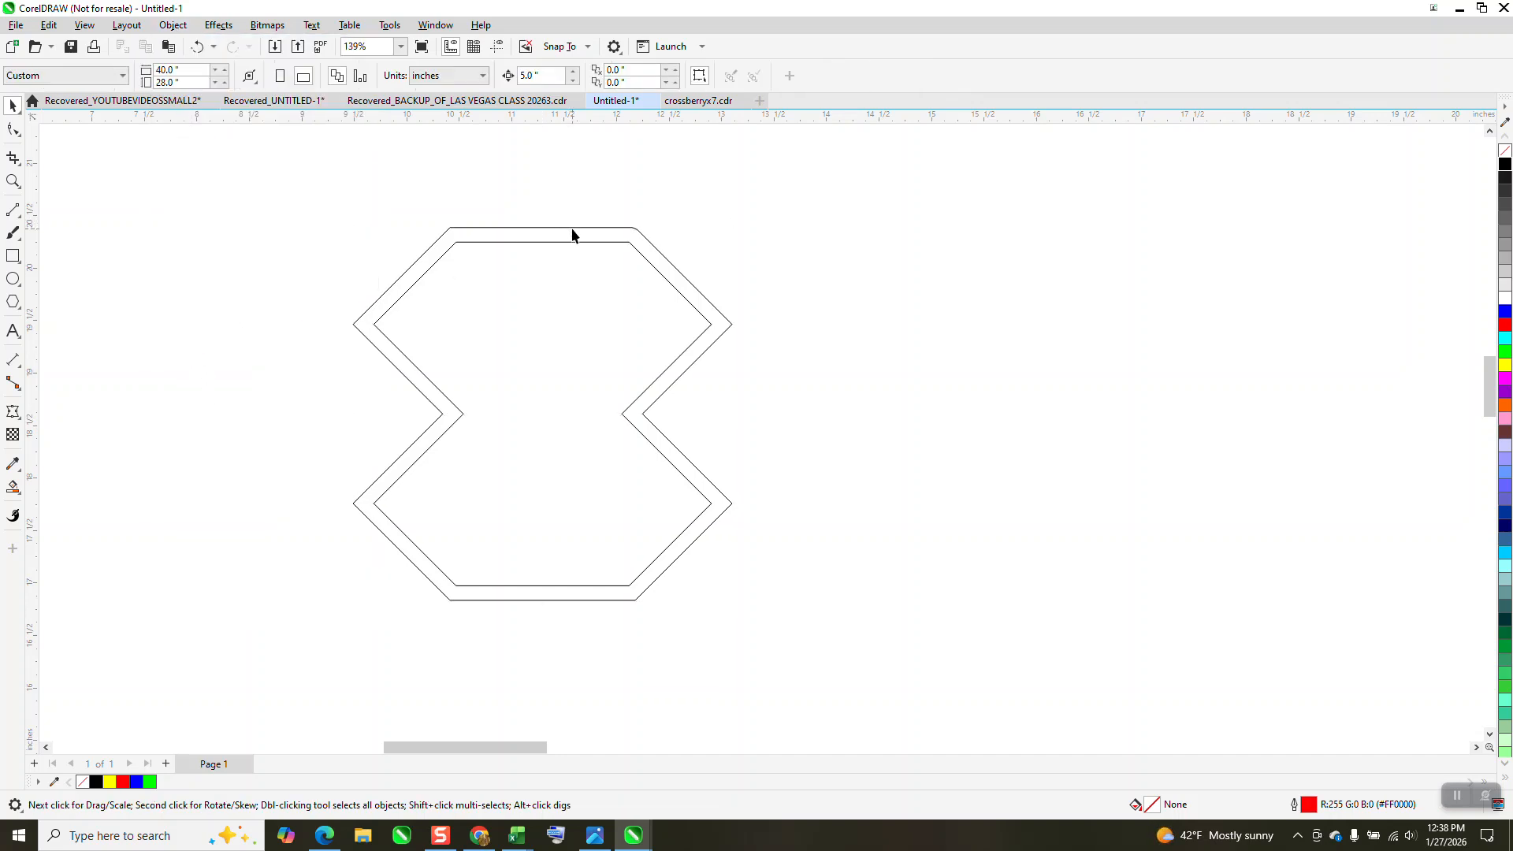
# Step: Examine the corners of the outer contour up close, comparing the upper-right corner with the lower ones
pyautogui.click(12, 182)
pyautogui.moveTo(601, 205); pyautogui.dragTo(729, 265)
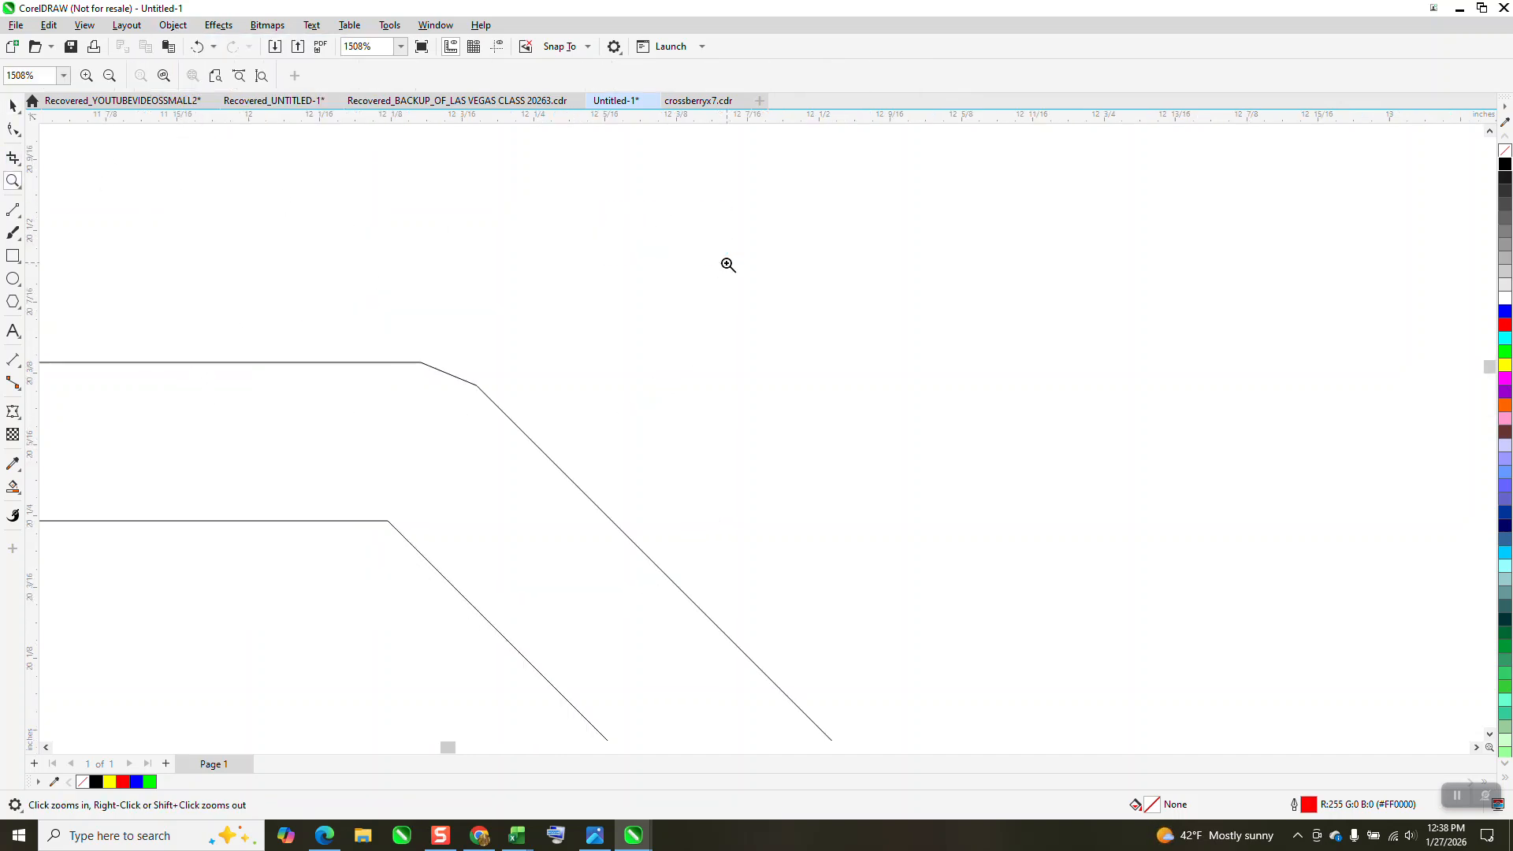
pyautogui.scroll(-5, 635, 297)
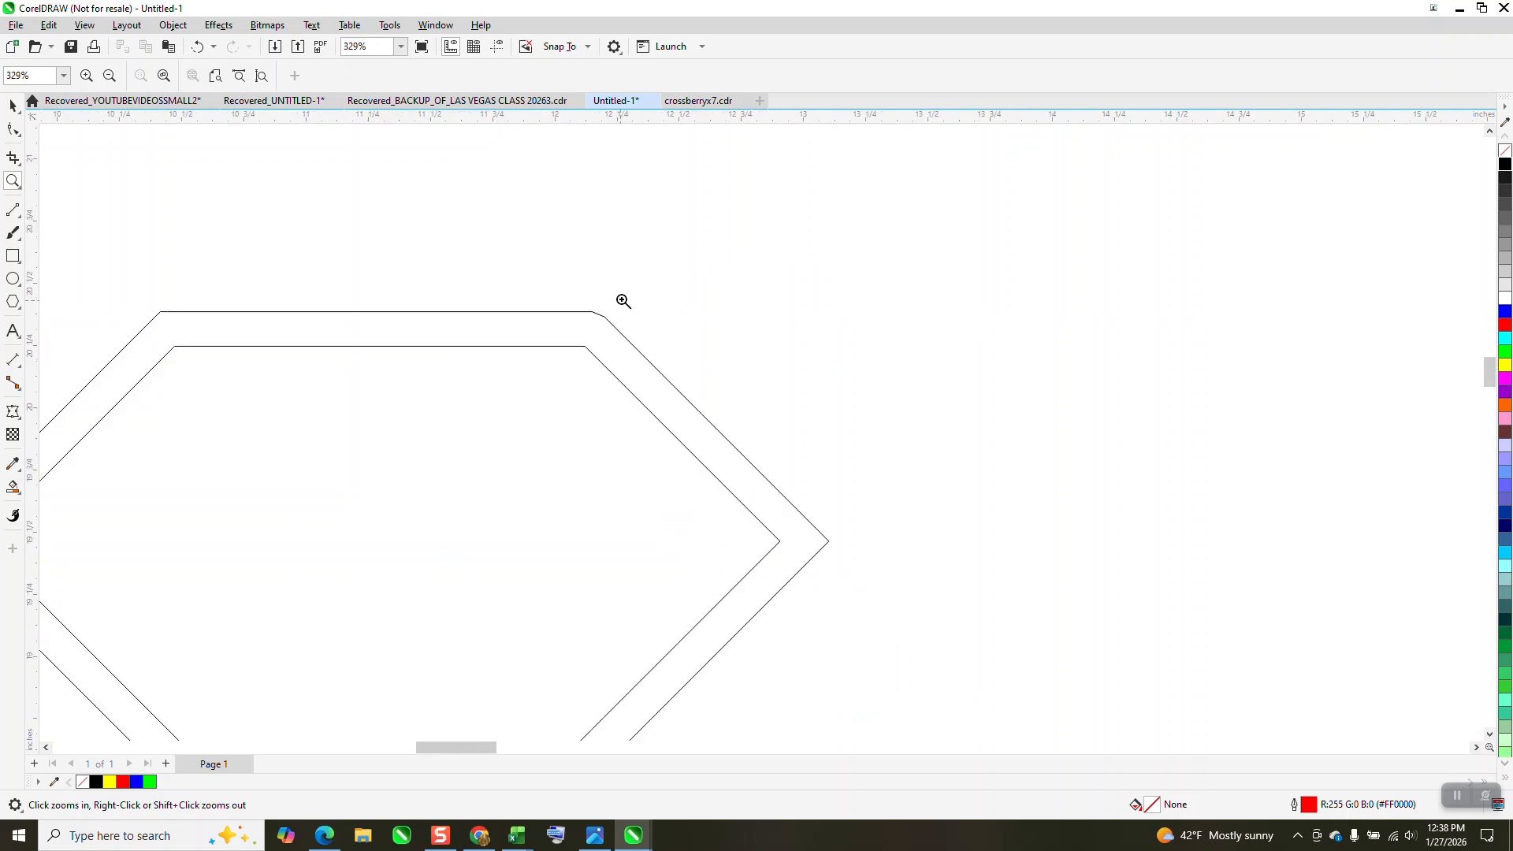
pyautogui.scroll(-2, 621, 295)
pyautogui.moveTo(608, 561); pyautogui.dragTo(630, 640)
pyautogui.scroll(-4, 636, 623)
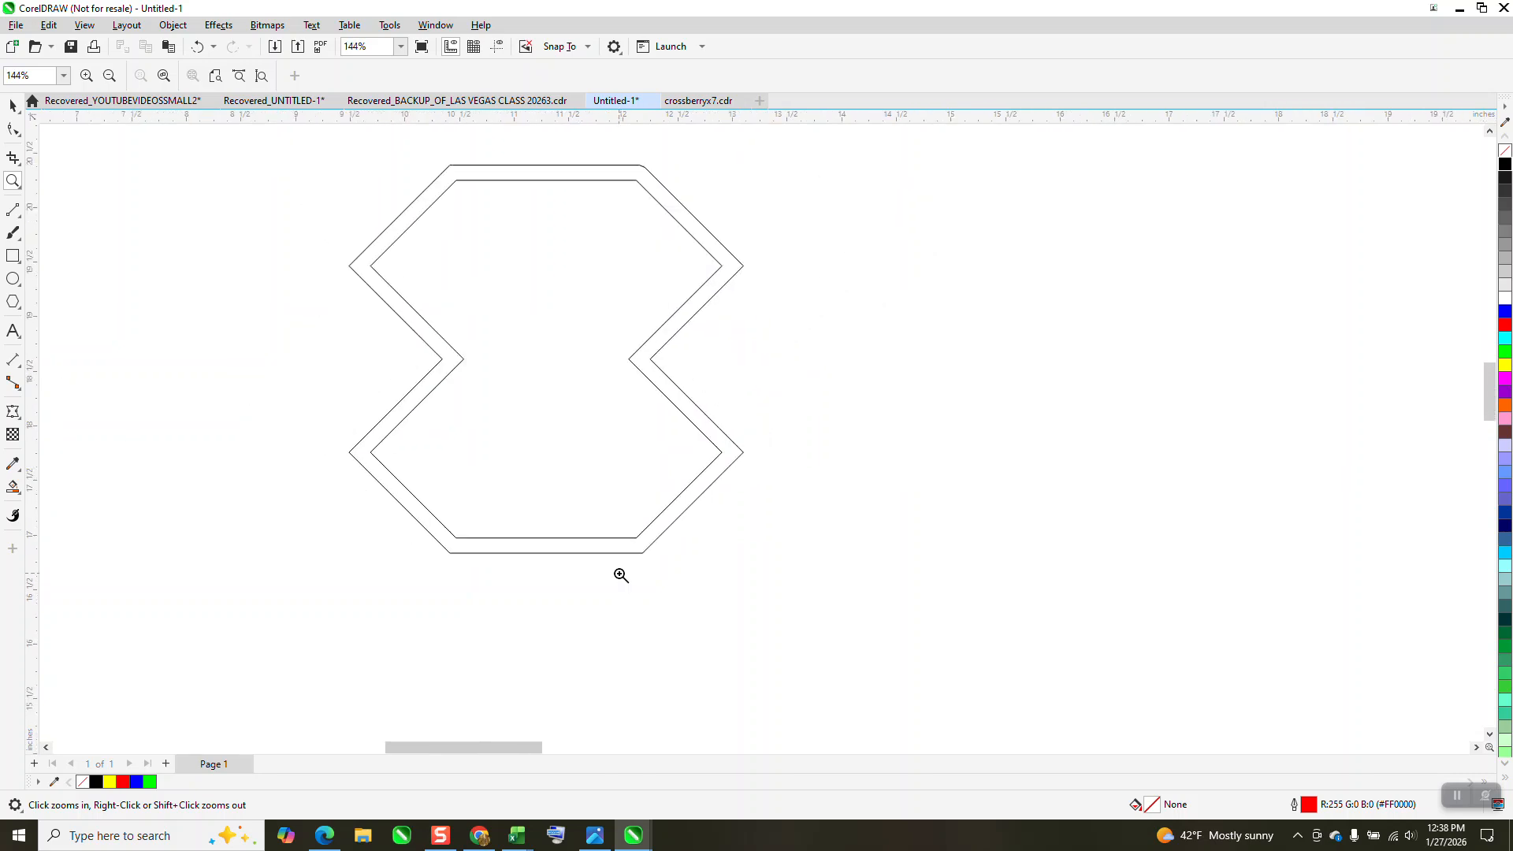
pyautogui.scroll(-1, 562, 441)
# Step: Select the two nodes at the outer contour's beveled upper-right corner and add nodes in the adjoining segments
pyautogui.moveTo(611, 186); pyautogui.dragTo(674, 255)
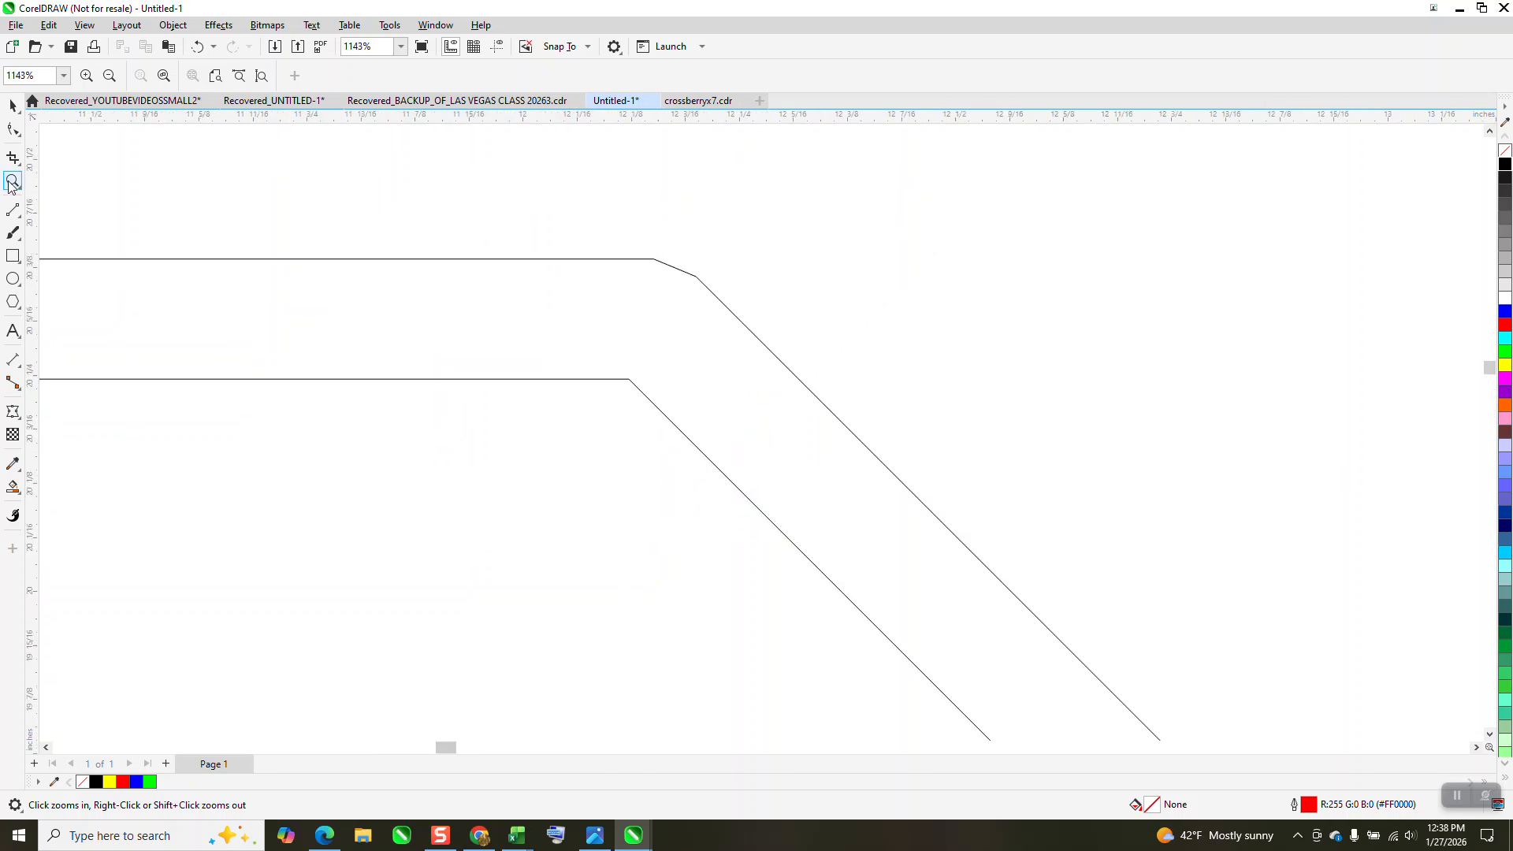
pyautogui.click(13, 130)
pyautogui.click(674, 268)
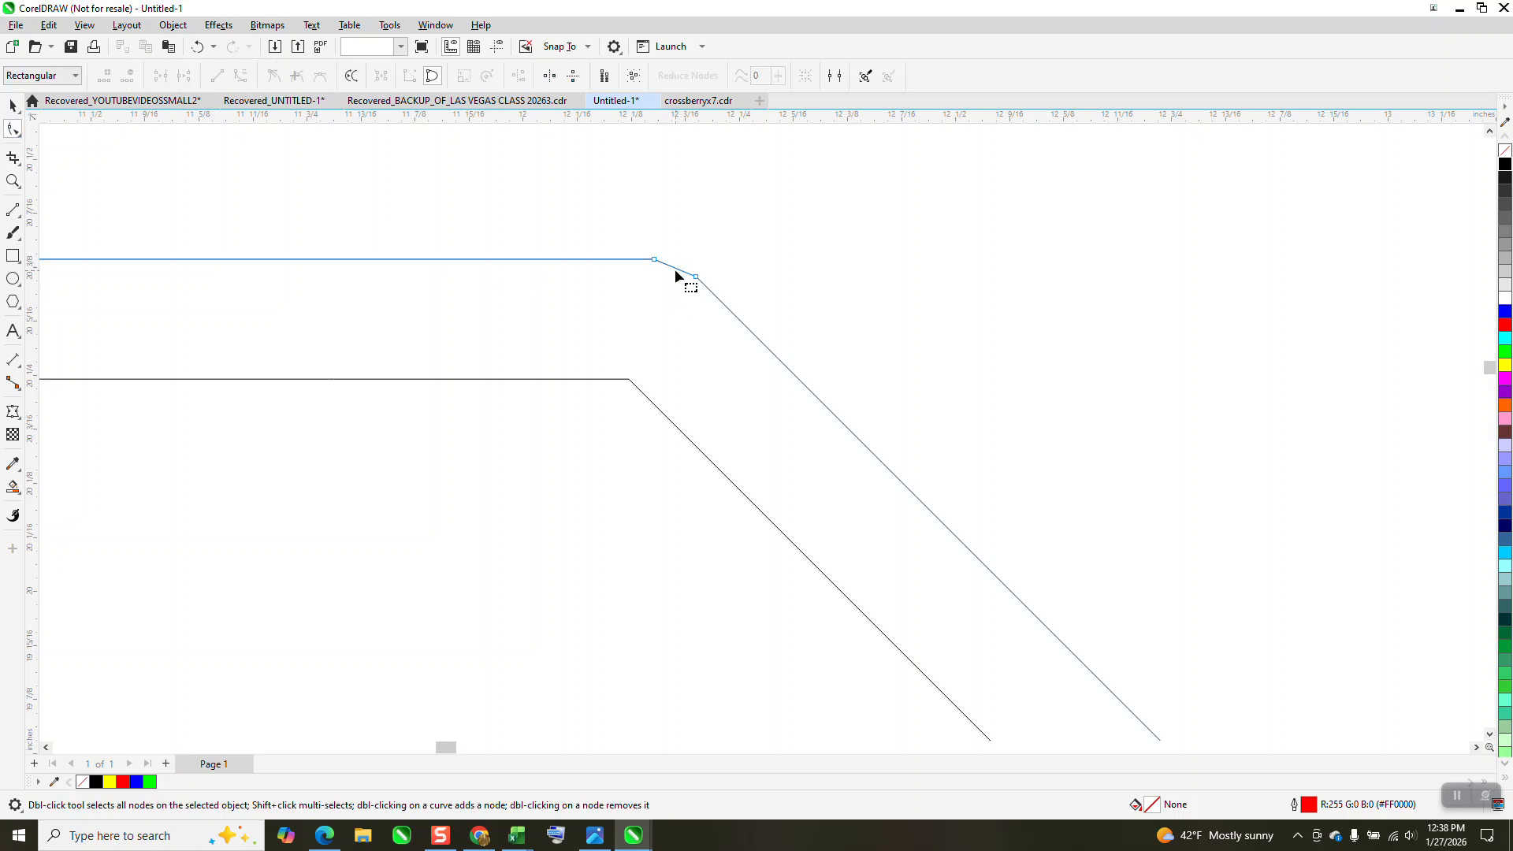
pyautogui.moveTo(704, 303); pyautogui.dragTo(705, 302)
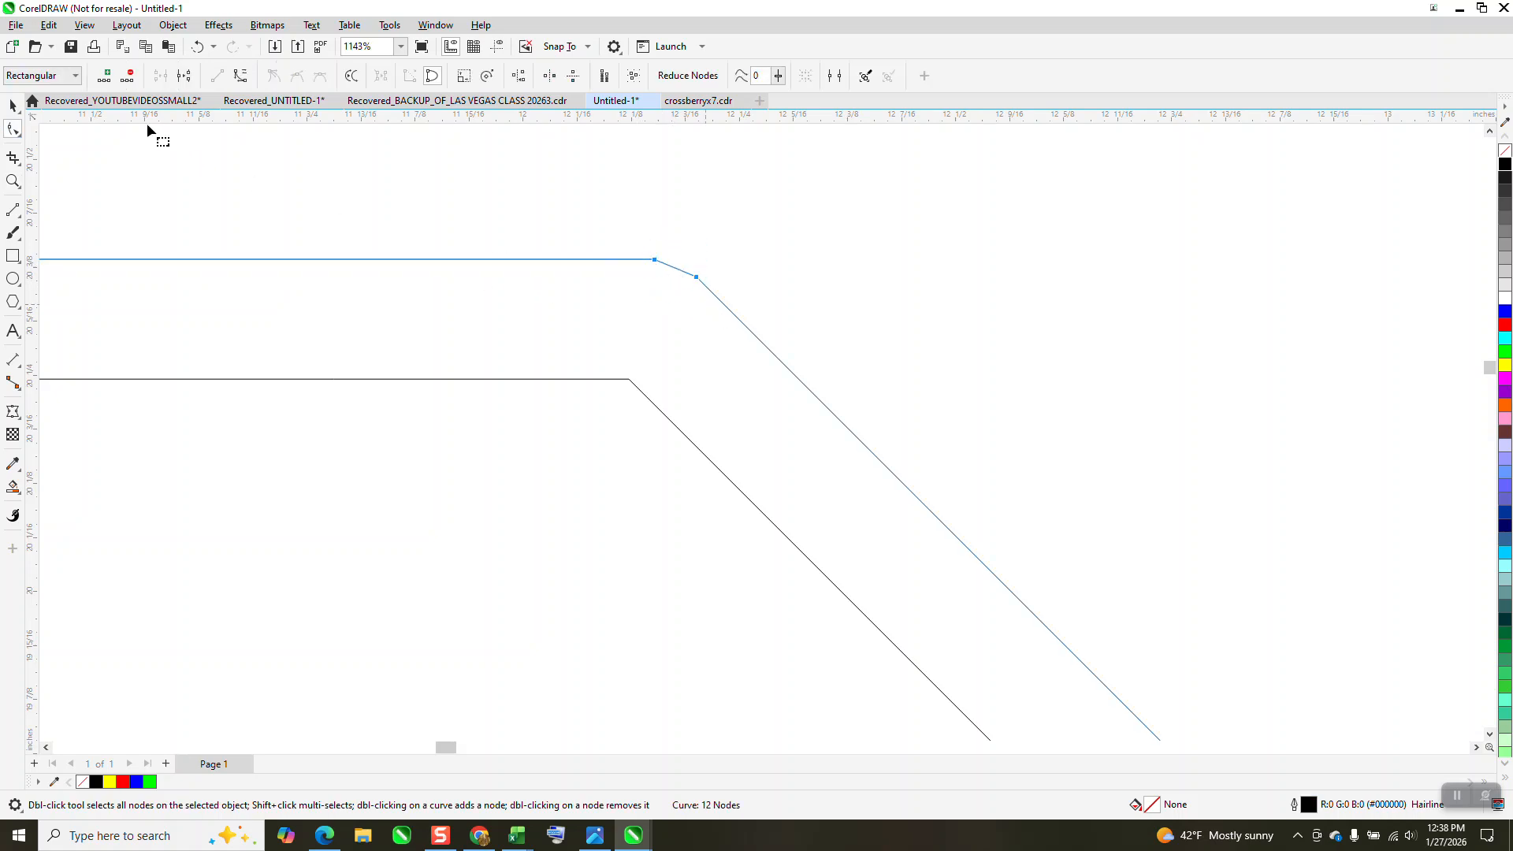
pyautogui.click(104, 75)
# Step: Place a visible horizontal guideline along the outer contour's top edge and move the bevel's middle node up onto it
pyautogui.click(243, 263)
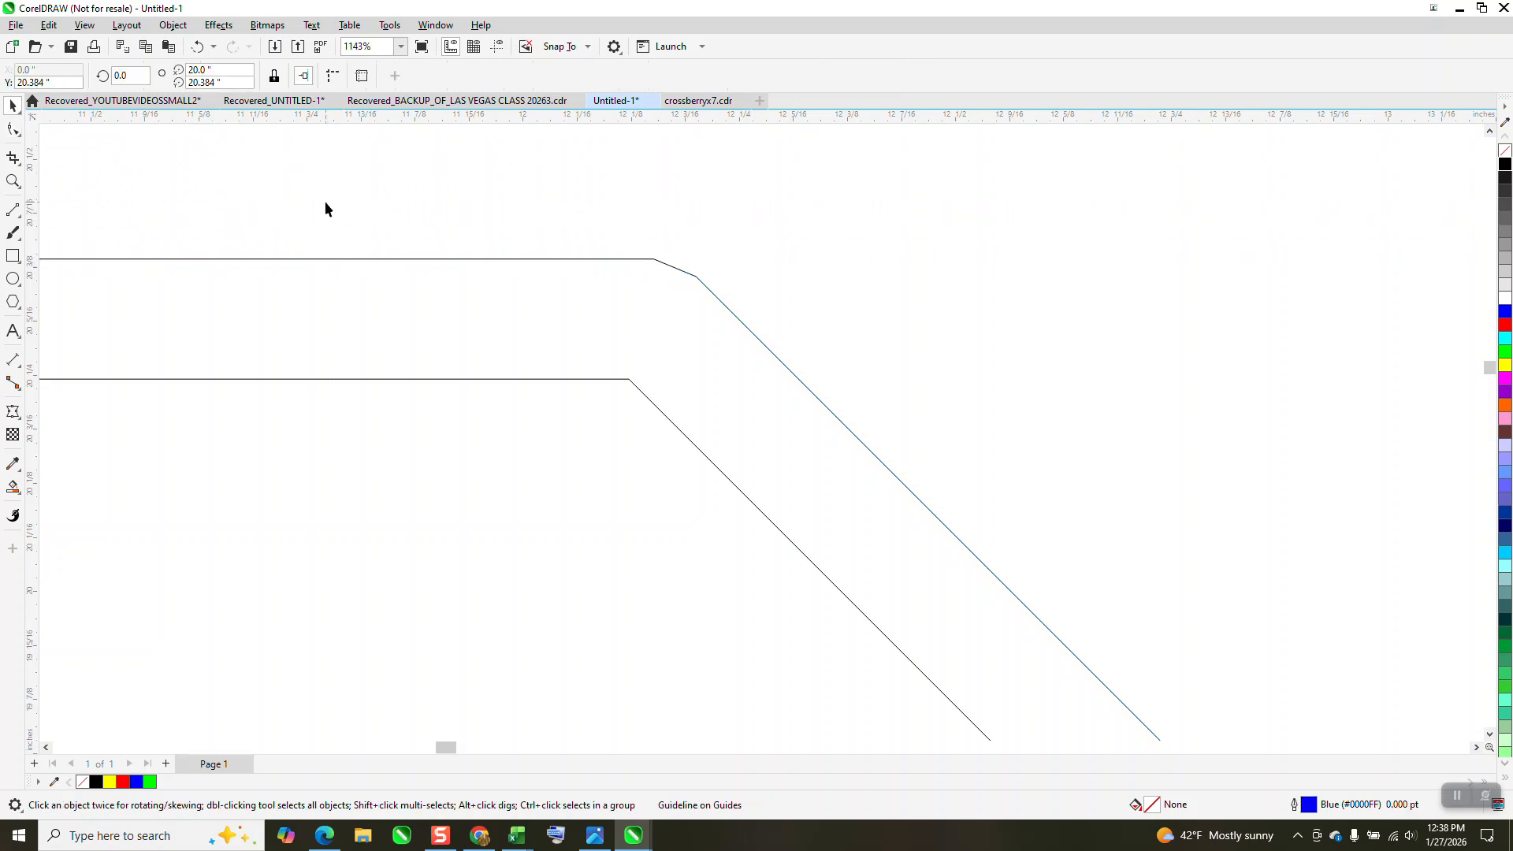
pyautogui.click(497, 47)
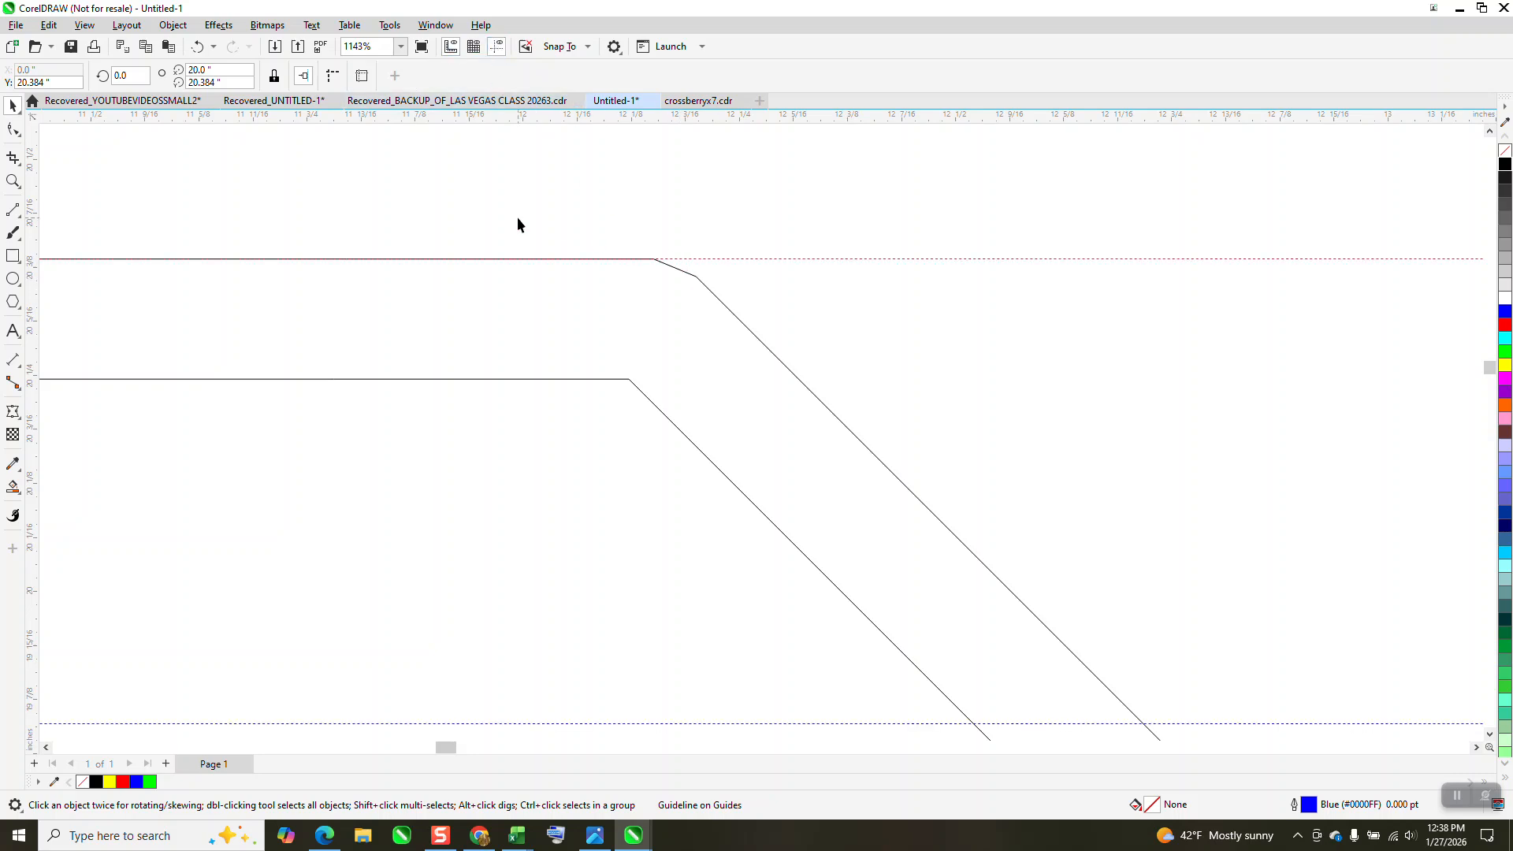
pyautogui.click(16, 186)
pyautogui.moveTo(527, 203); pyautogui.dragTo(767, 351)
pyautogui.press('F10')
pyautogui.click(700, 383)
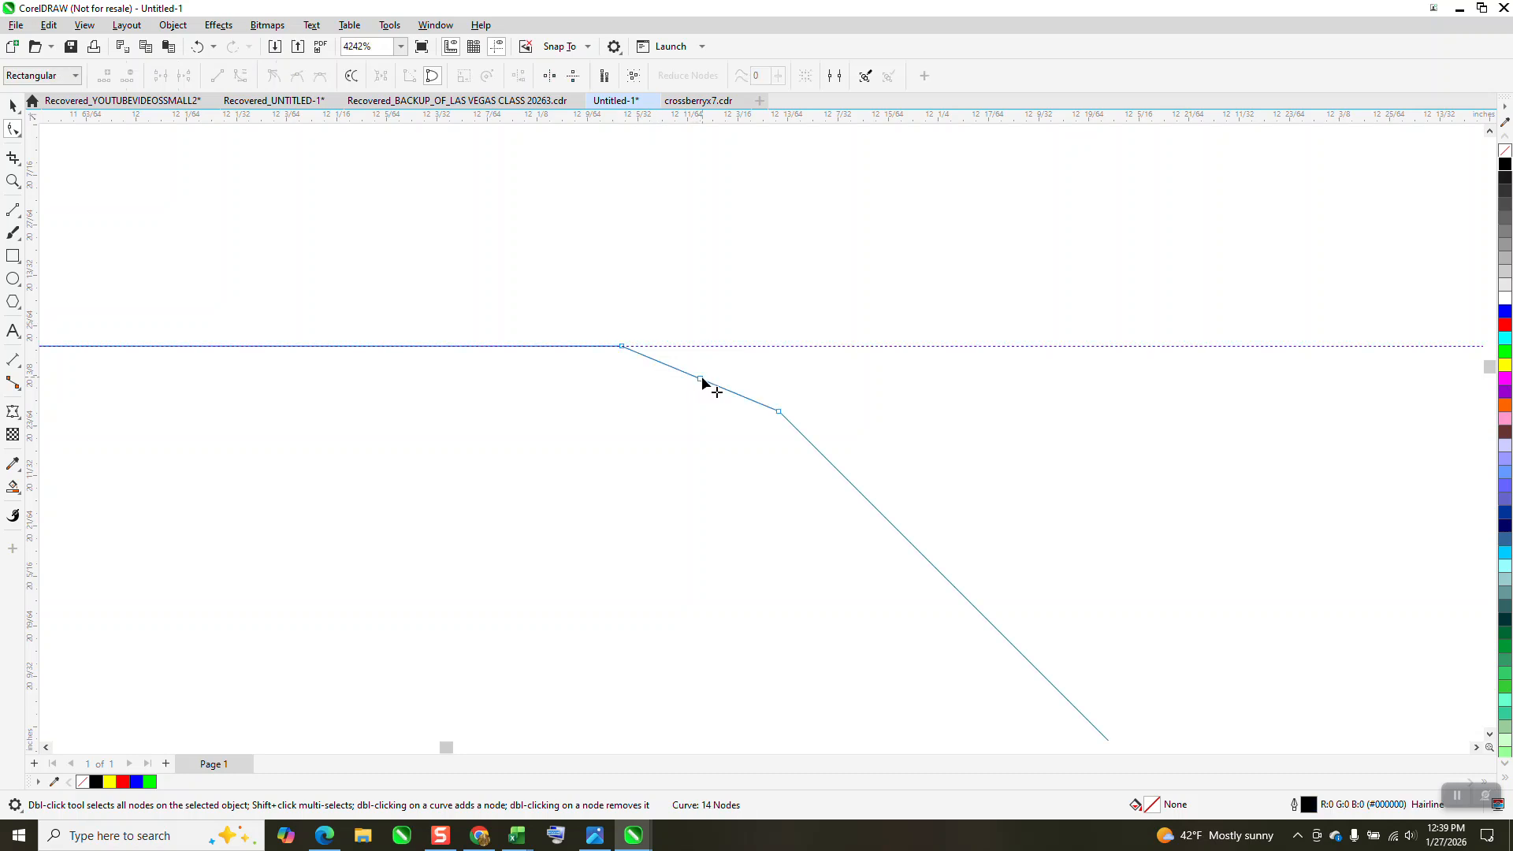
pyautogui.click(700, 380)
pyautogui.moveTo(701, 380); pyautogui.dragTo(700, 346)
# Step: Delete the two leftover bevel nodes beside the moved node to give the outer contour a sharp upper-right corner
pyautogui.moveTo(784, 394); pyautogui.dragTo(783, 430)
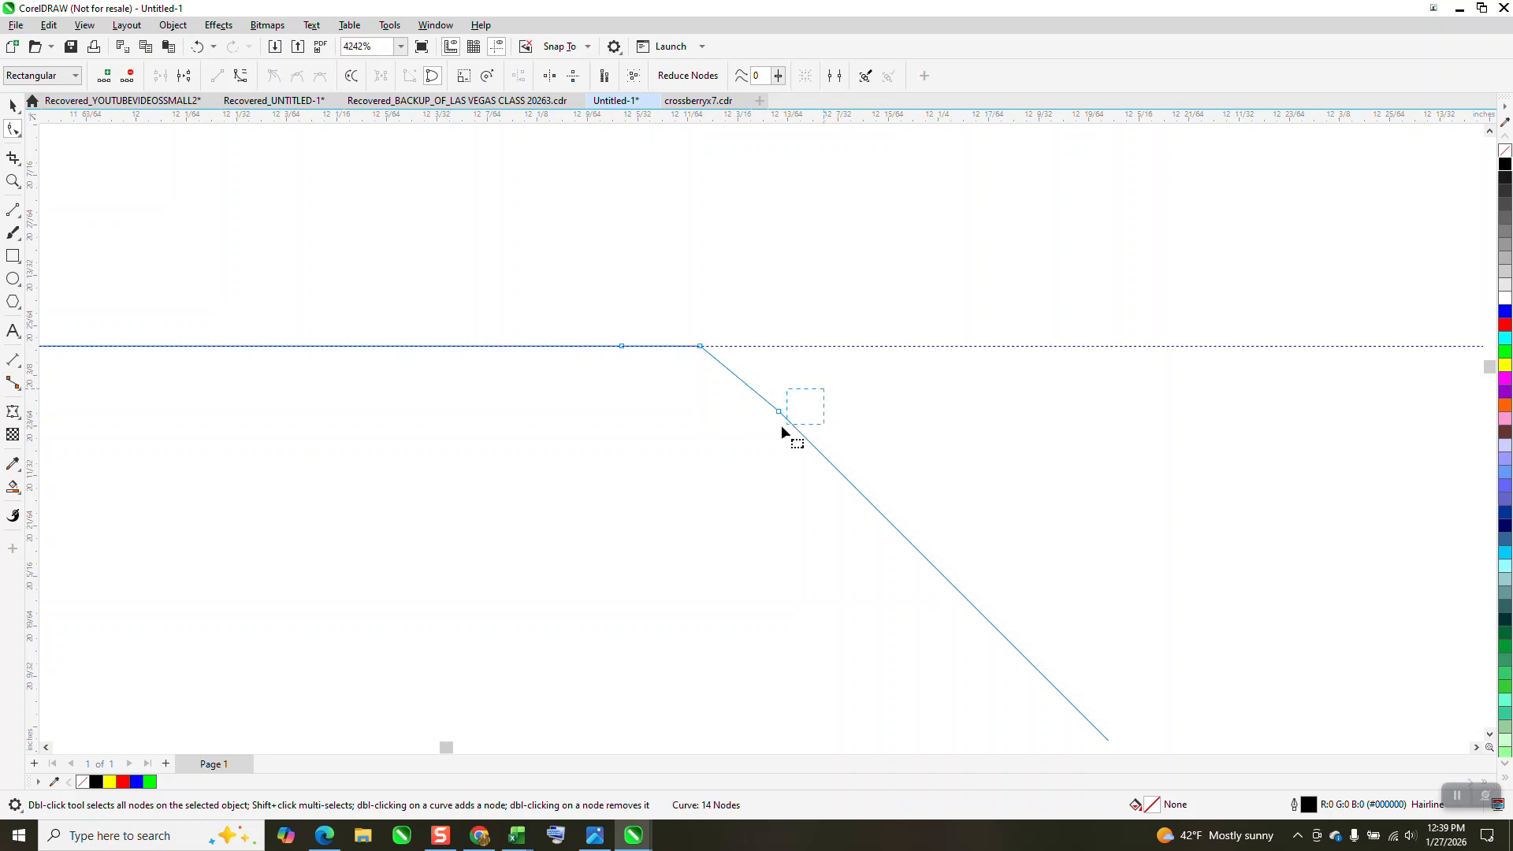
pyautogui.moveTo(607, 309); pyautogui.dragTo(646, 374)
pyautogui.press('Delete')
pyautogui.scroll(-3, 635, 355)
pyautogui.press('Delete')
pyautogui.scroll(-3, 716, 346)
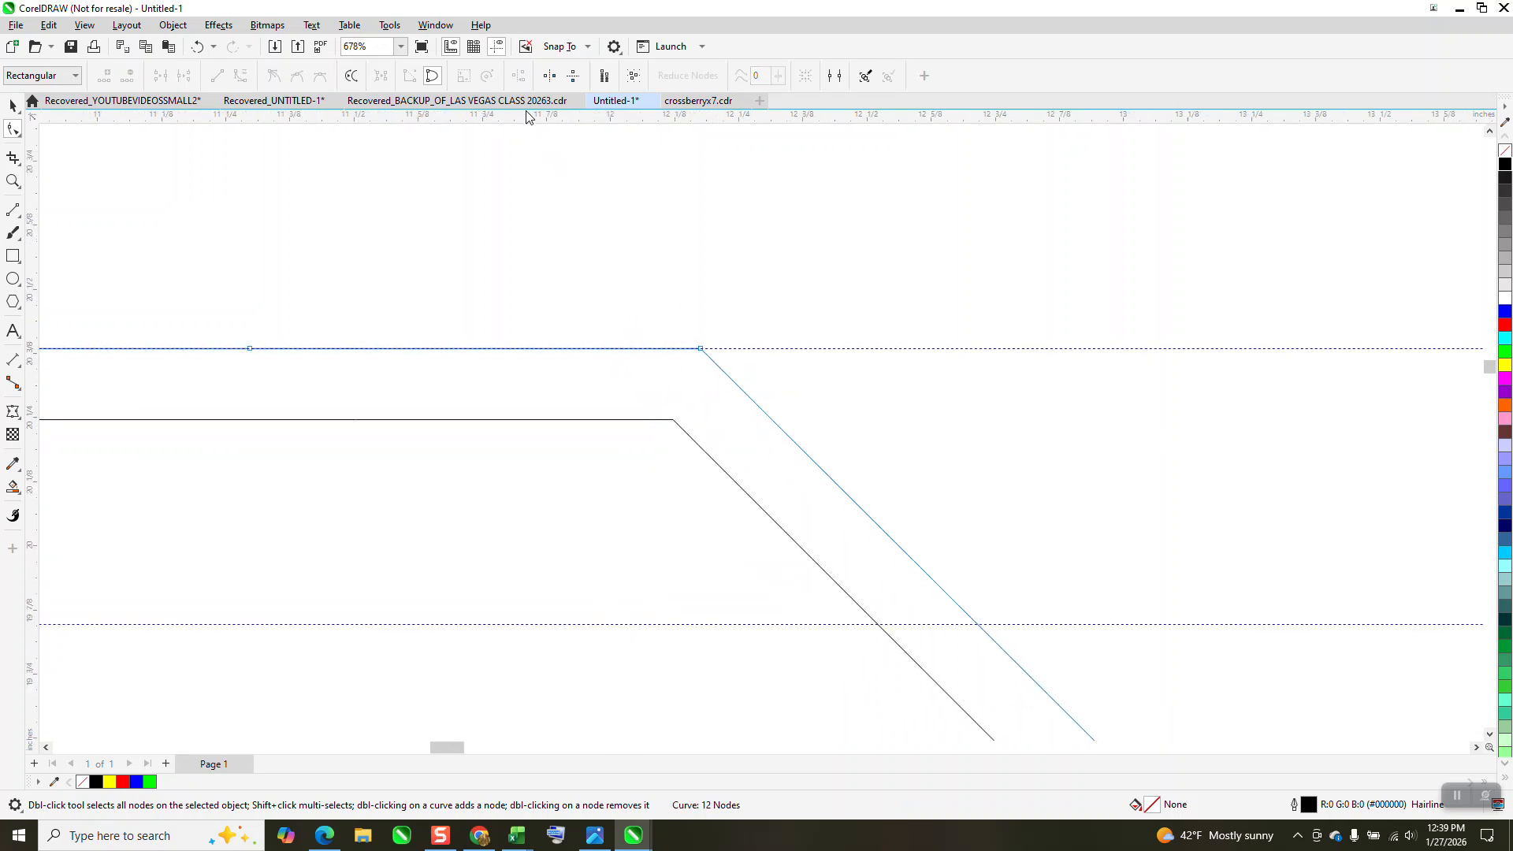
pyautogui.scroll(-3, 623, 176)
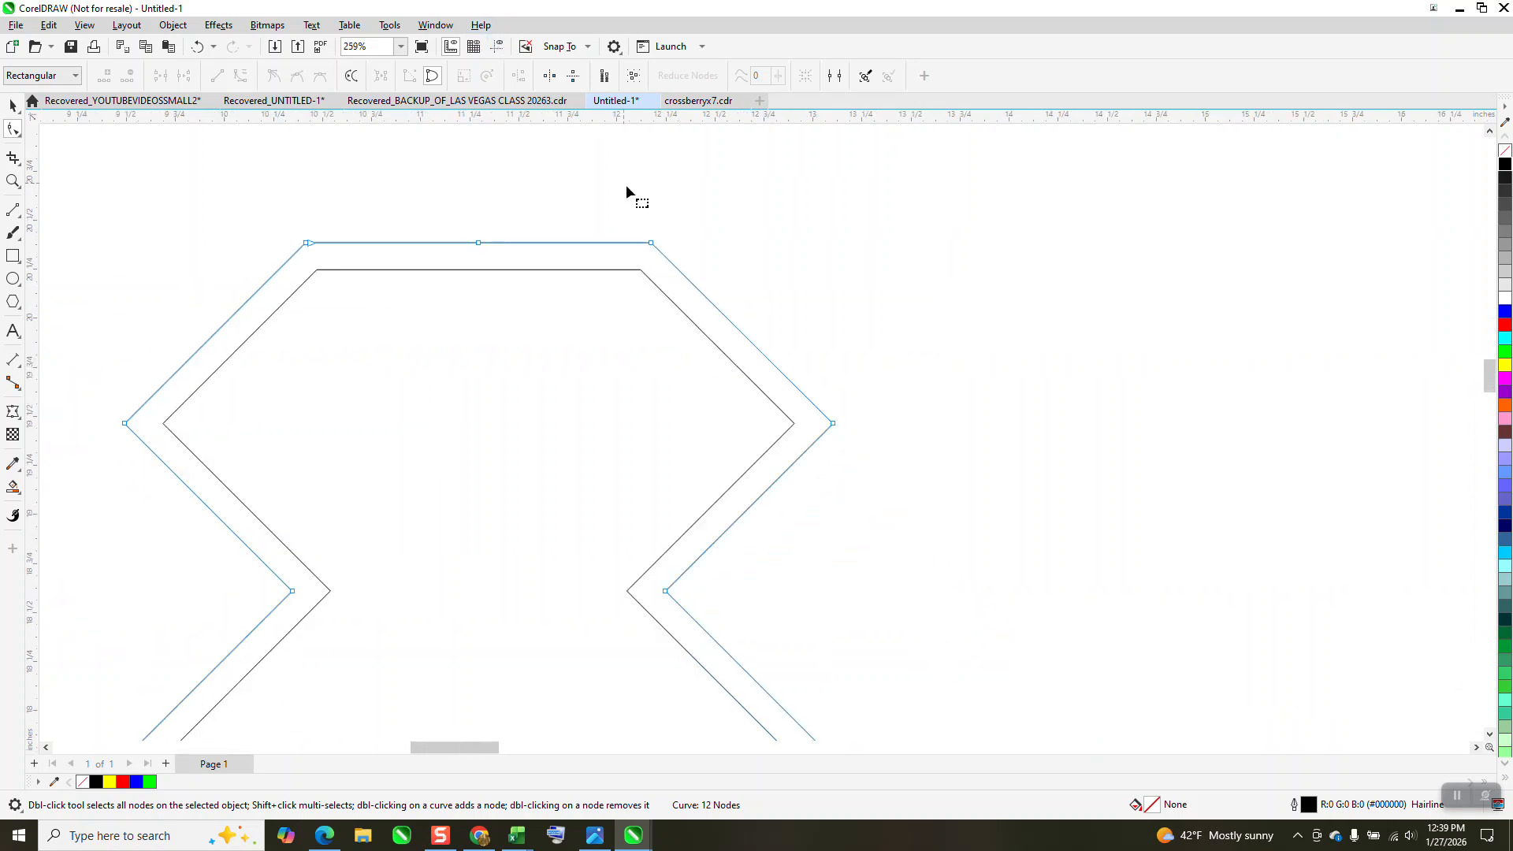
# Step: Give the outer contour a red outline and group it with the inner curve
pyautogui.click(14, 110)
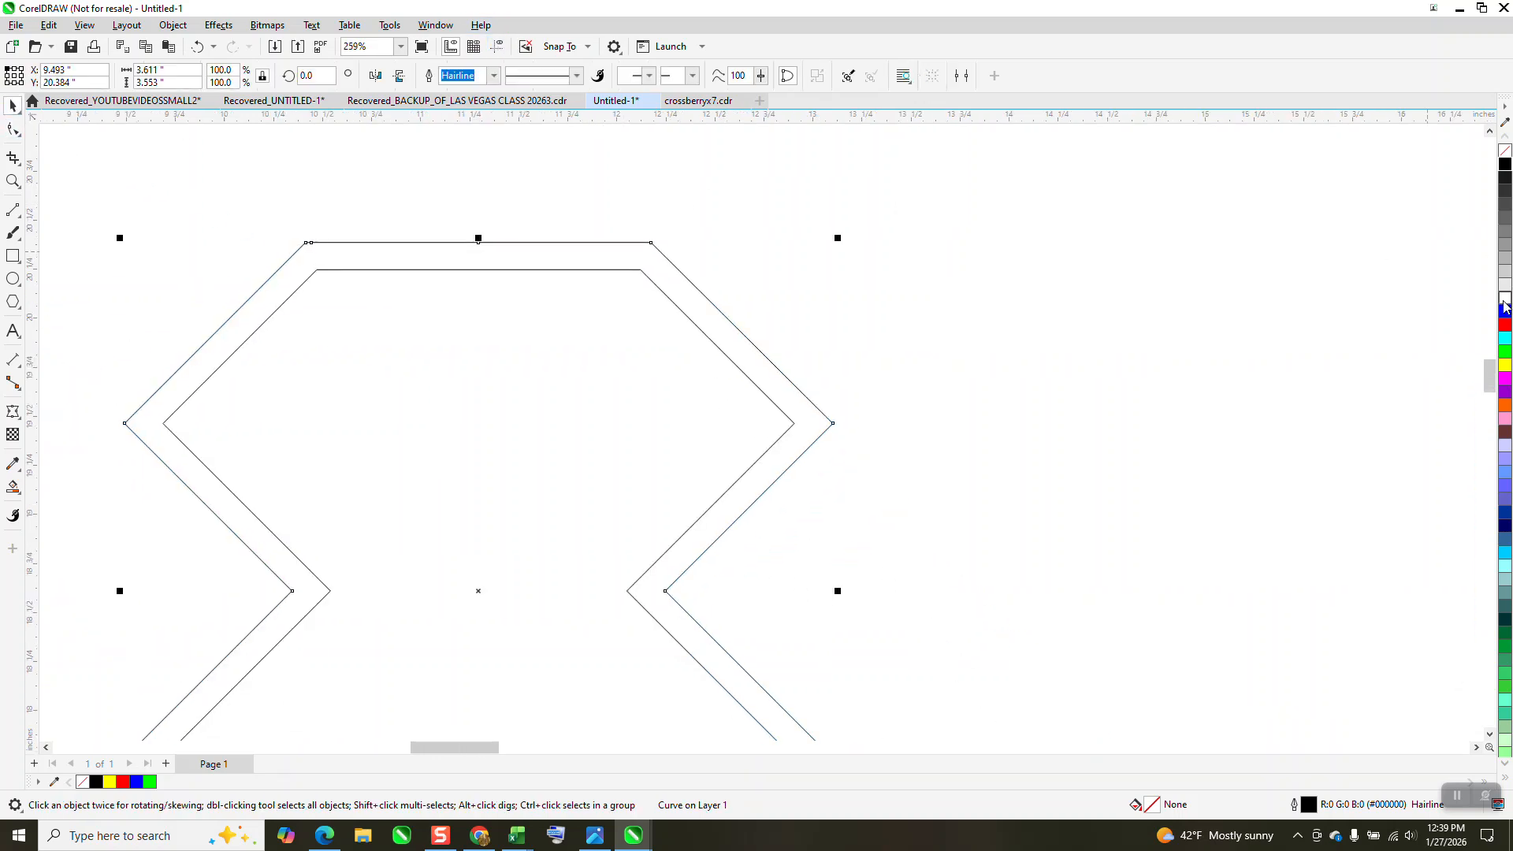
pyautogui.scroll(-3, 505, 237)
pyautogui.moveTo(322, 211); pyautogui.dragTo(663, 515)
pyautogui.hotkey('ctrl', 'g')
# Step: Try placing a copy of the grouped tile beside the original and delete the copy
pyautogui.moveTo(520, 340); pyautogui.dragTo(685, 345)
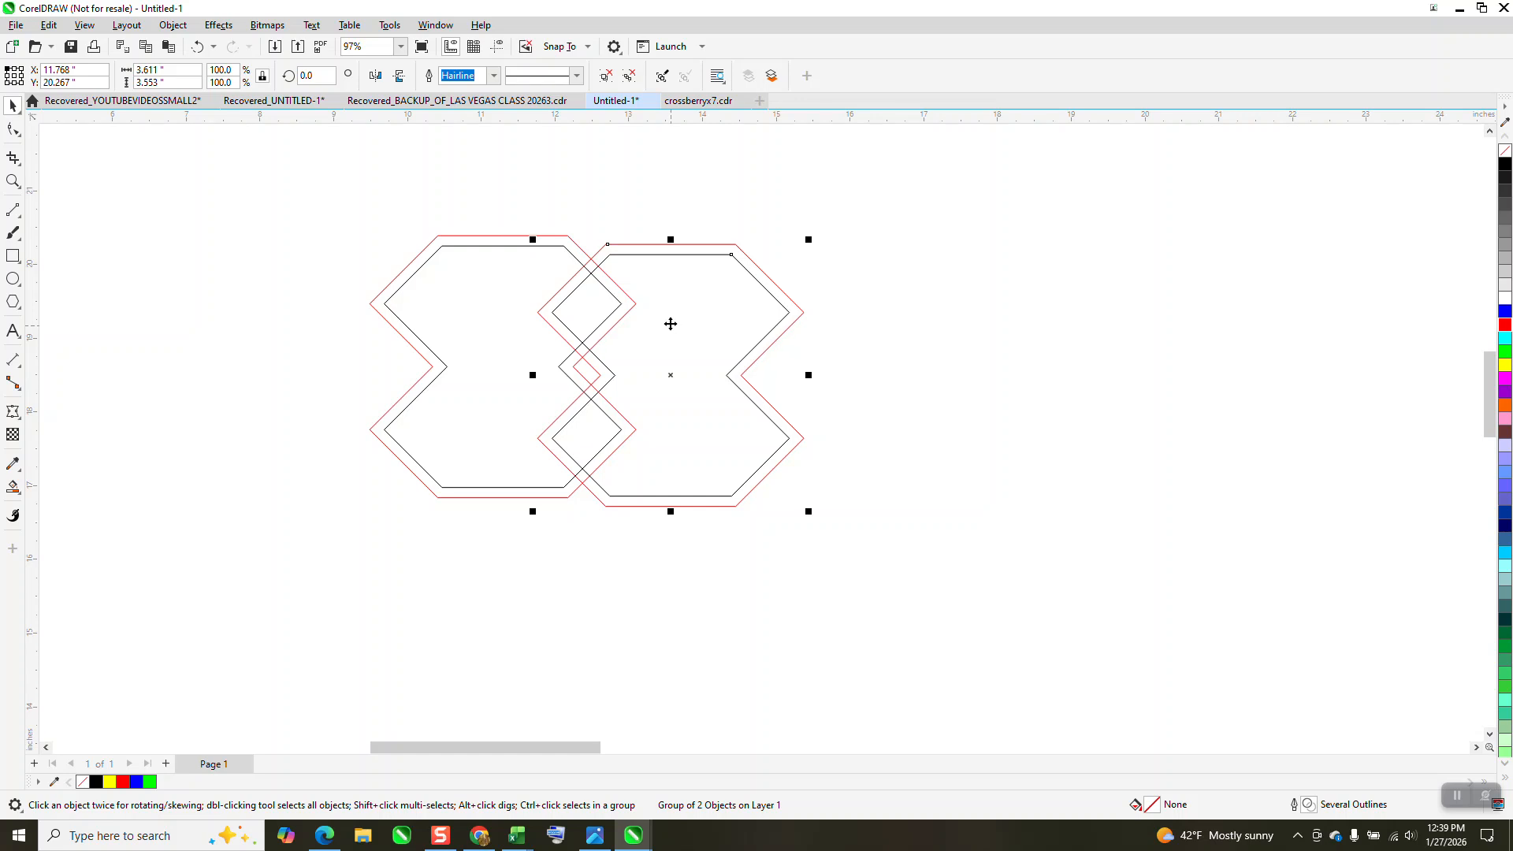
pyautogui.press('Delete')
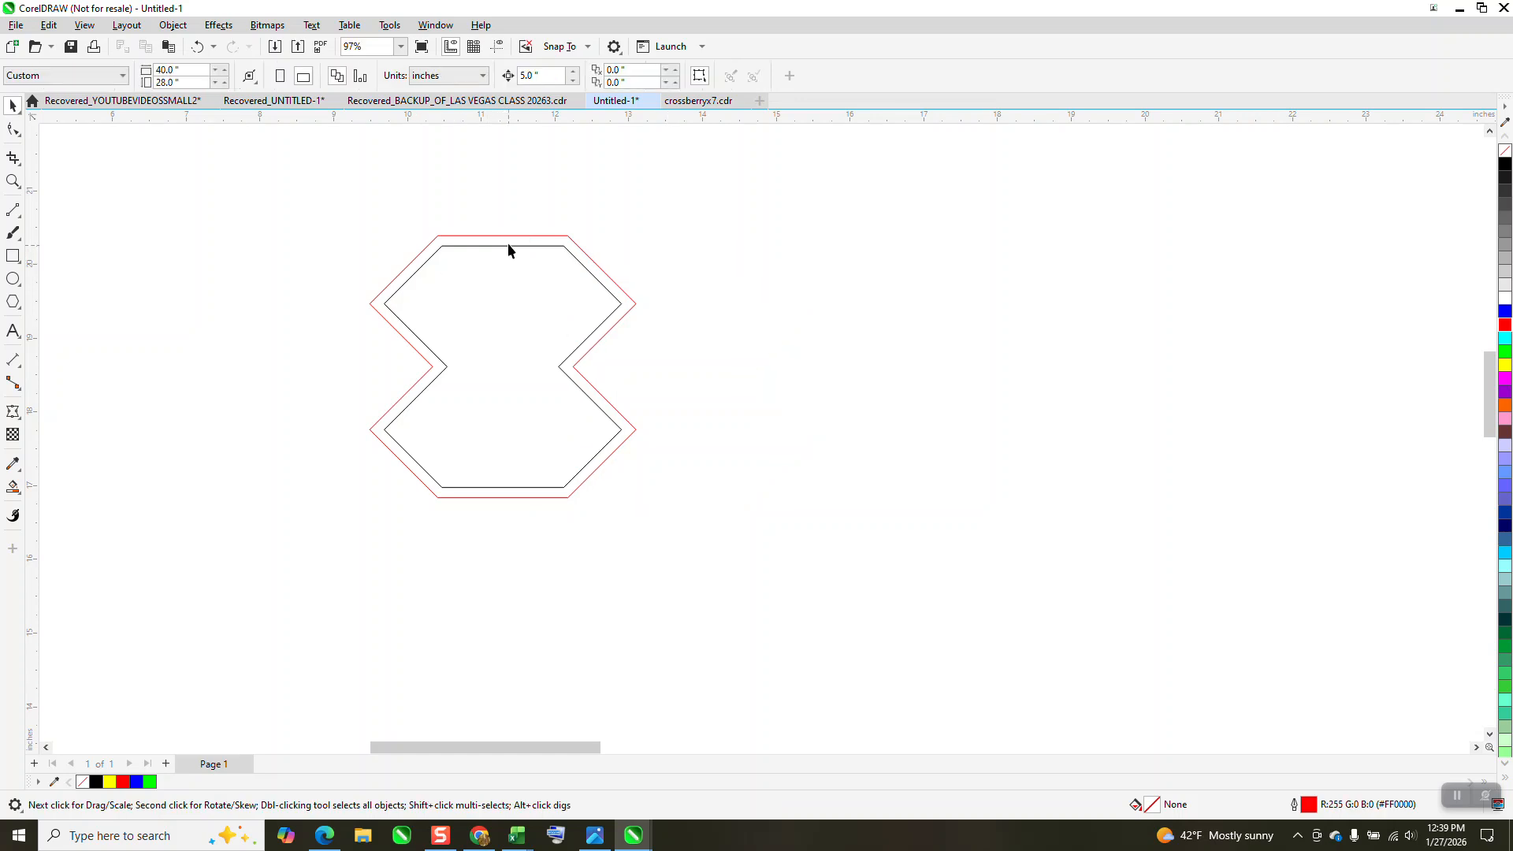
# Step: Show the guidelines, move the lower one onto the inner shape's bottom edge and review the snapping options
pyautogui.moveTo(525, 214); pyautogui.dragTo(522, 235)
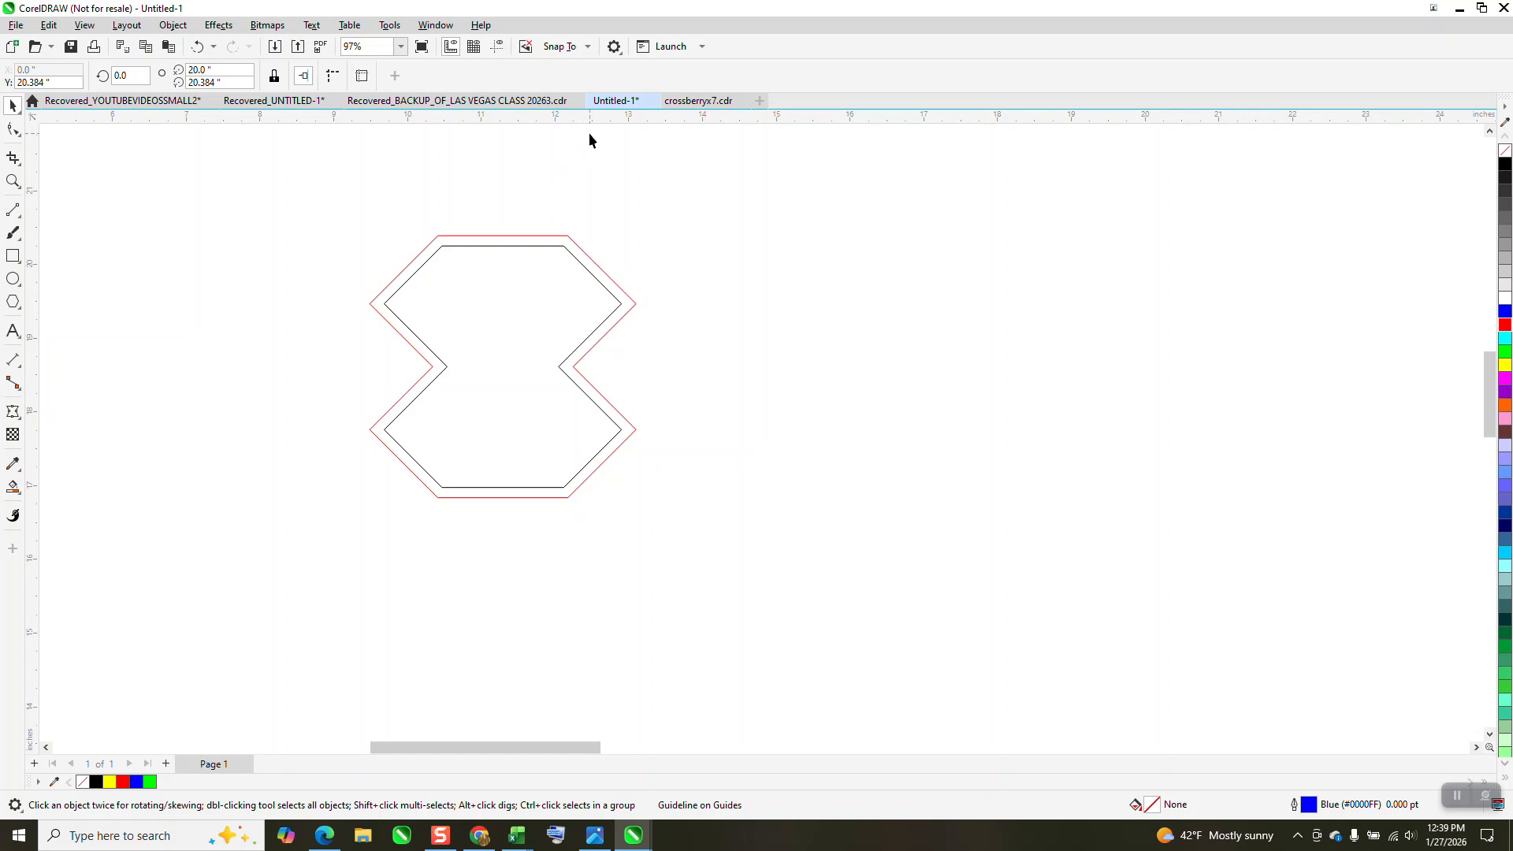
pyautogui.click(497, 46)
pyautogui.click(497, 46)
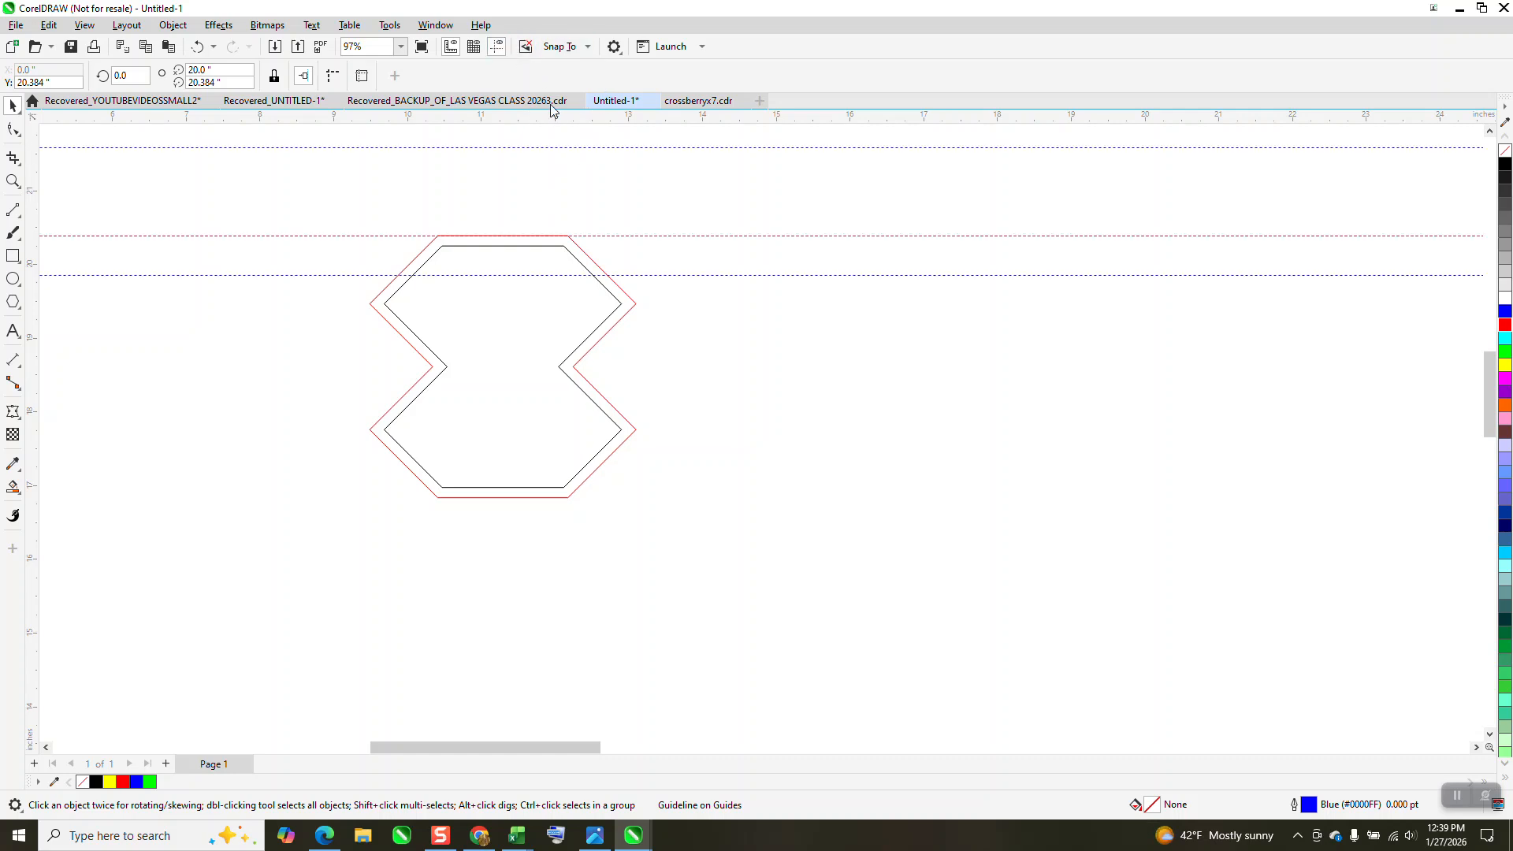
pyautogui.moveTo(658, 278); pyautogui.dragTo(561, 487)
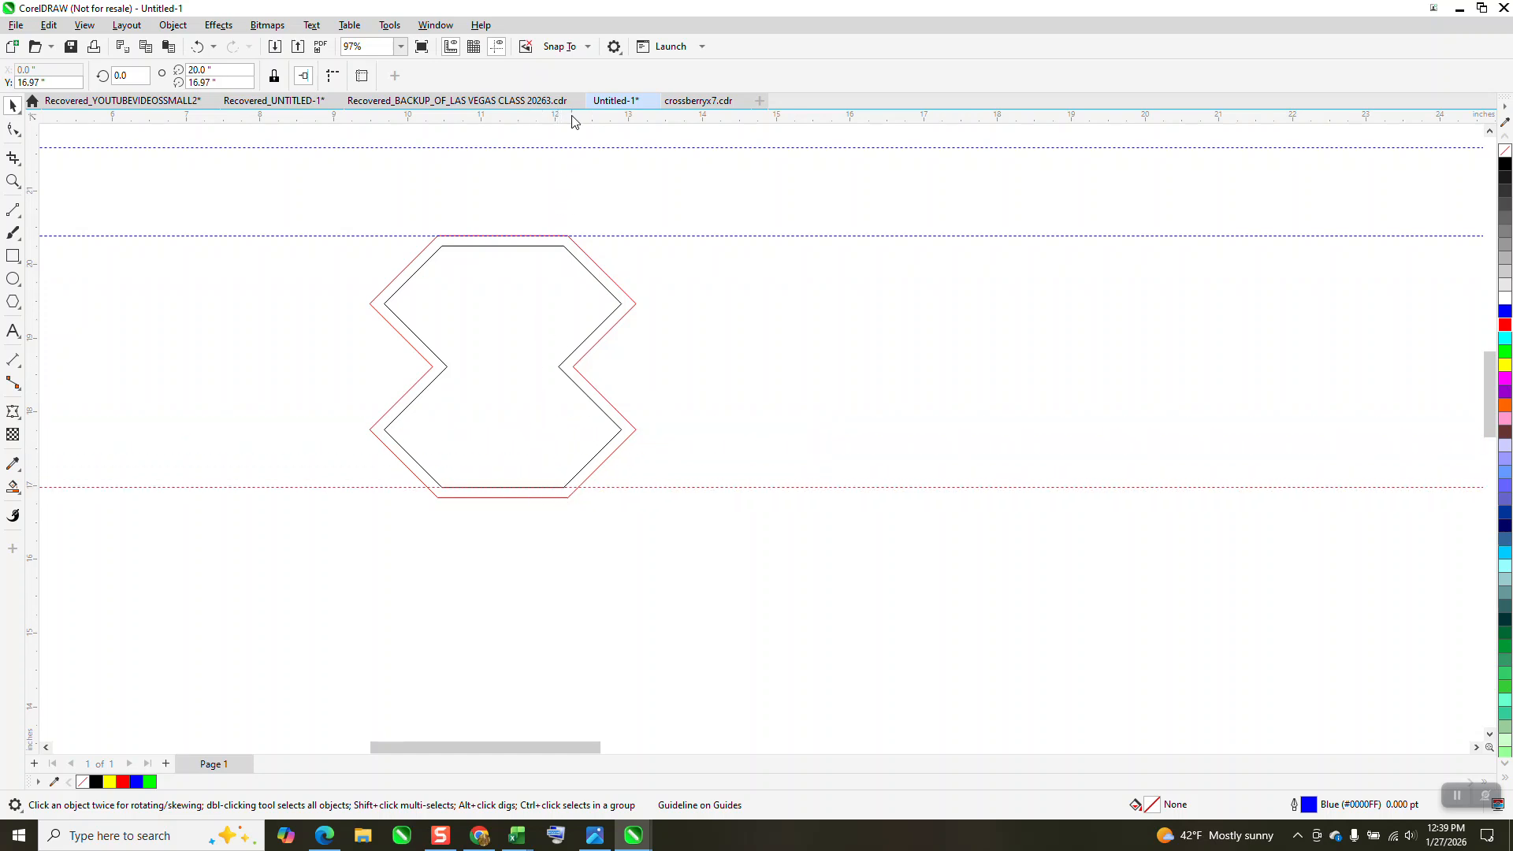
pyautogui.click(559, 52)
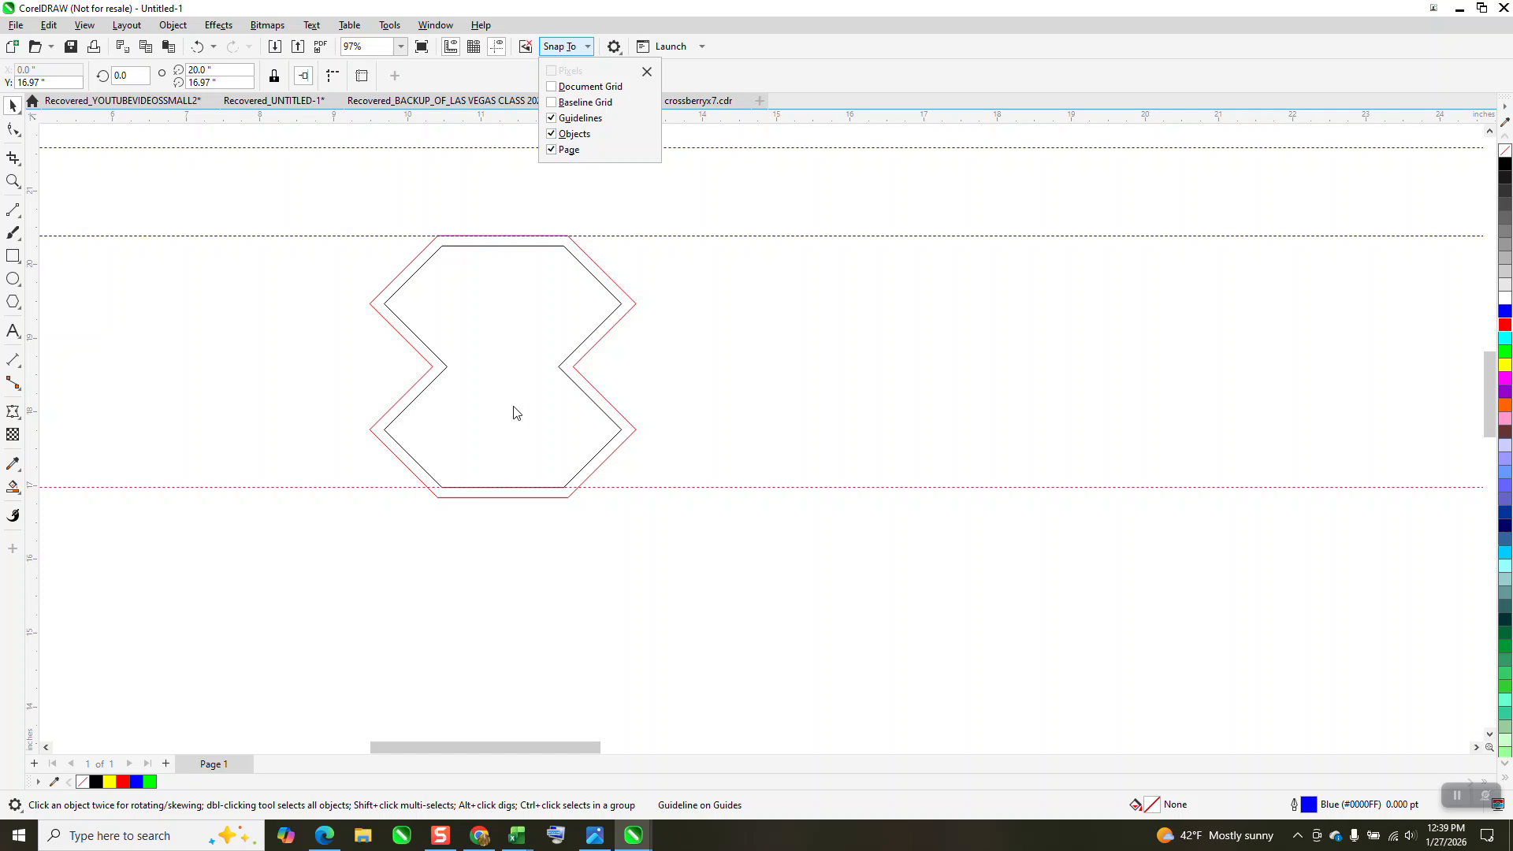
pyautogui.click(115, 247)
# Step: Undo the tile group's displacement and examine up close how the lower guideline meets the inner shape's bottom edge
pyautogui.moveTo(385, 399); pyautogui.dragTo(655, 545)
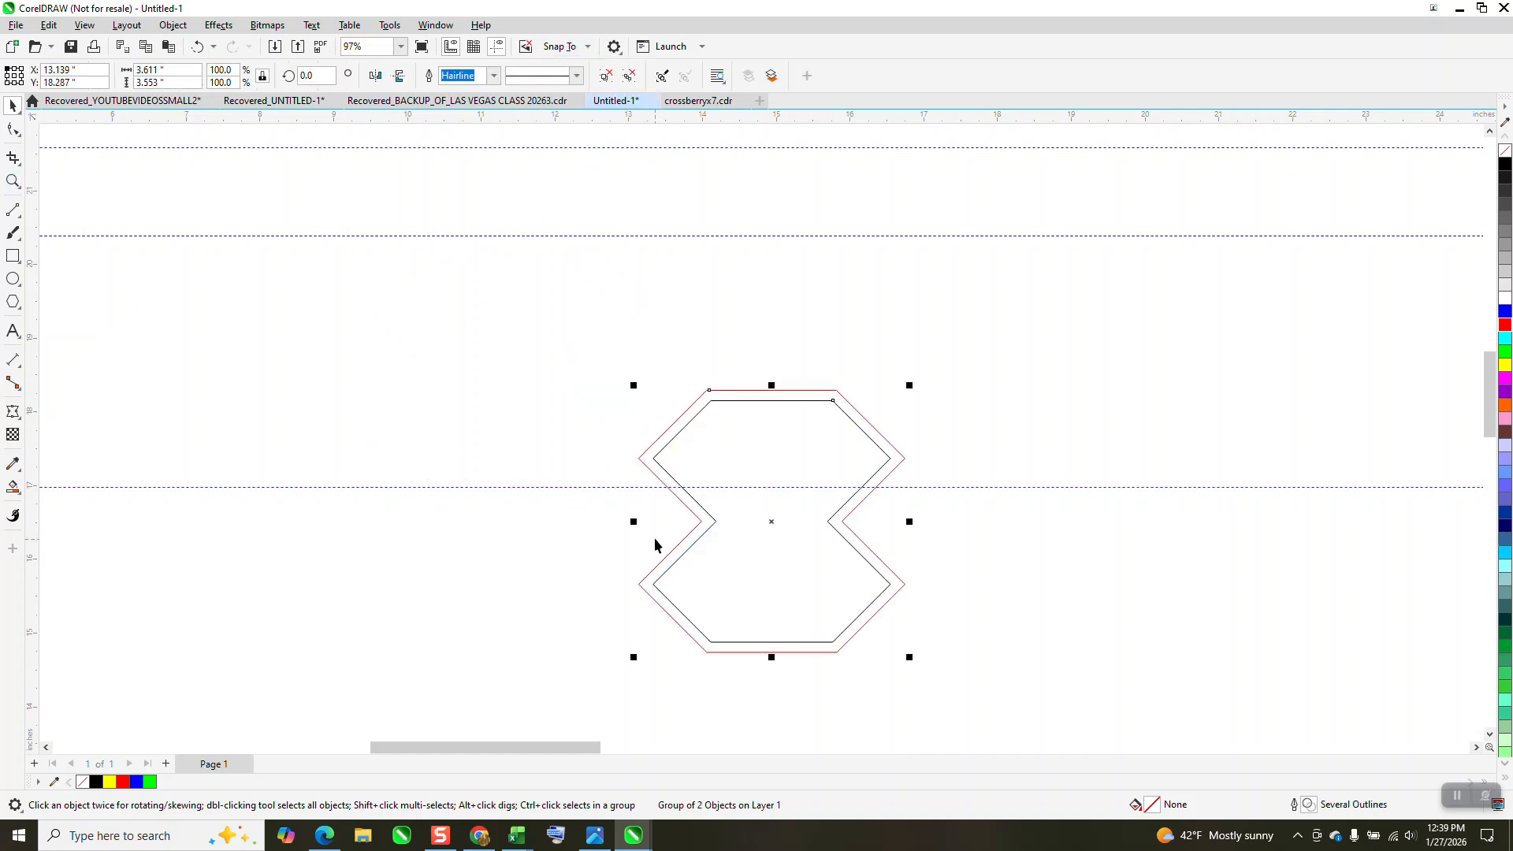
pyautogui.click(197, 46)
pyautogui.click(13, 182)
pyautogui.moveTo(402, 450); pyautogui.dragTo(603, 525)
pyautogui.rightClick(552, 509)
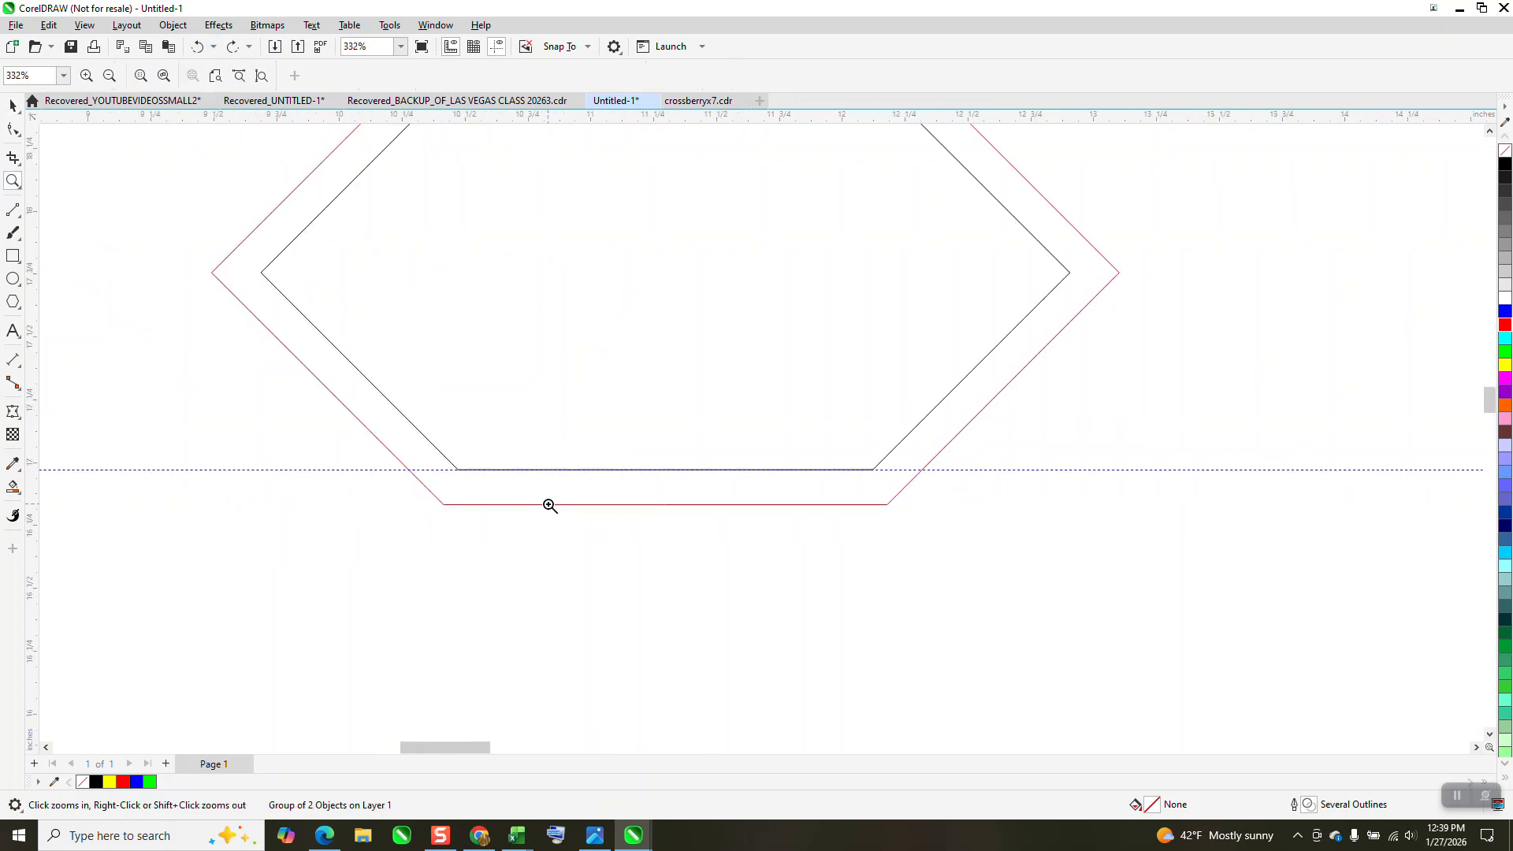
pyautogui.rightClick(536, 498)
pyautogui.rightClick(539, 401)
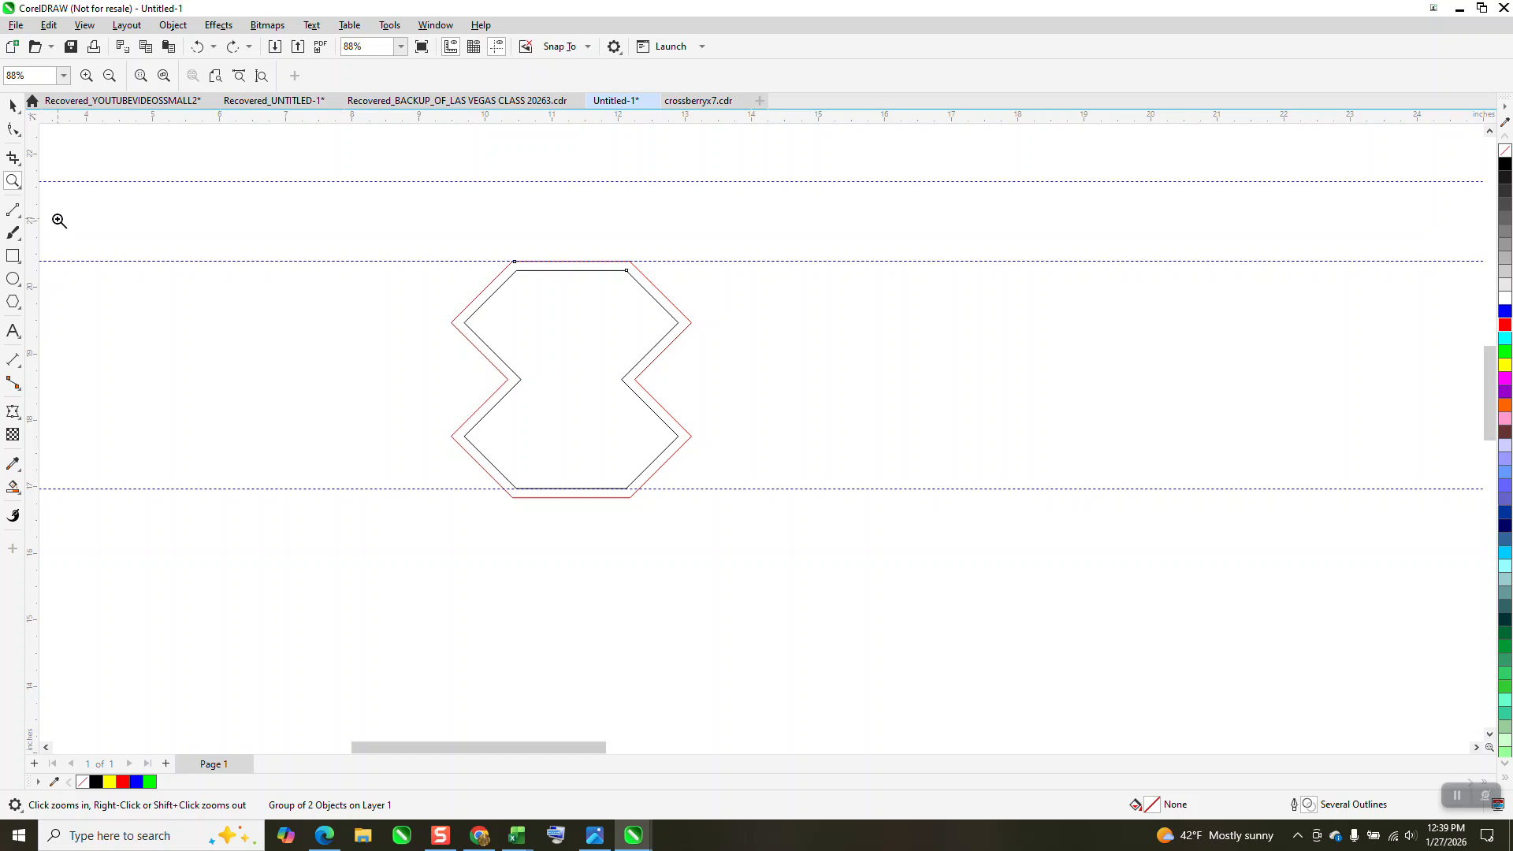
# Step: Measure the spacing between the tile's upper and lower guidelines with a vertical dimension and remove the dimension
pyautogui.click(19, 366)
pyautogui.click(87, 358)
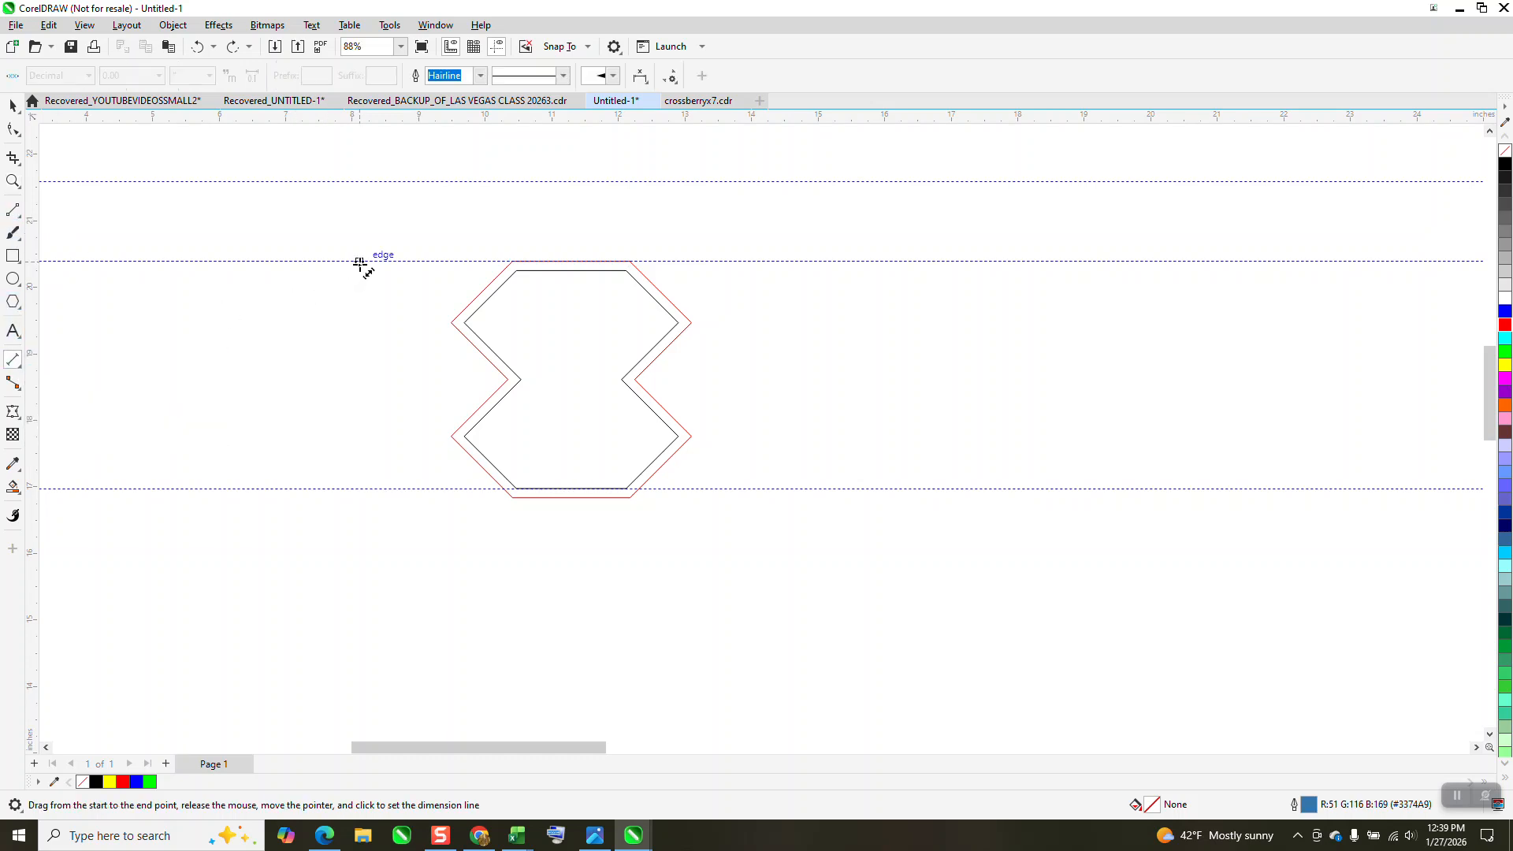
pyautogui.moveTo(360, 261); pyautogui.dragTo(360, 489)
pyautogui.click(361, 490)
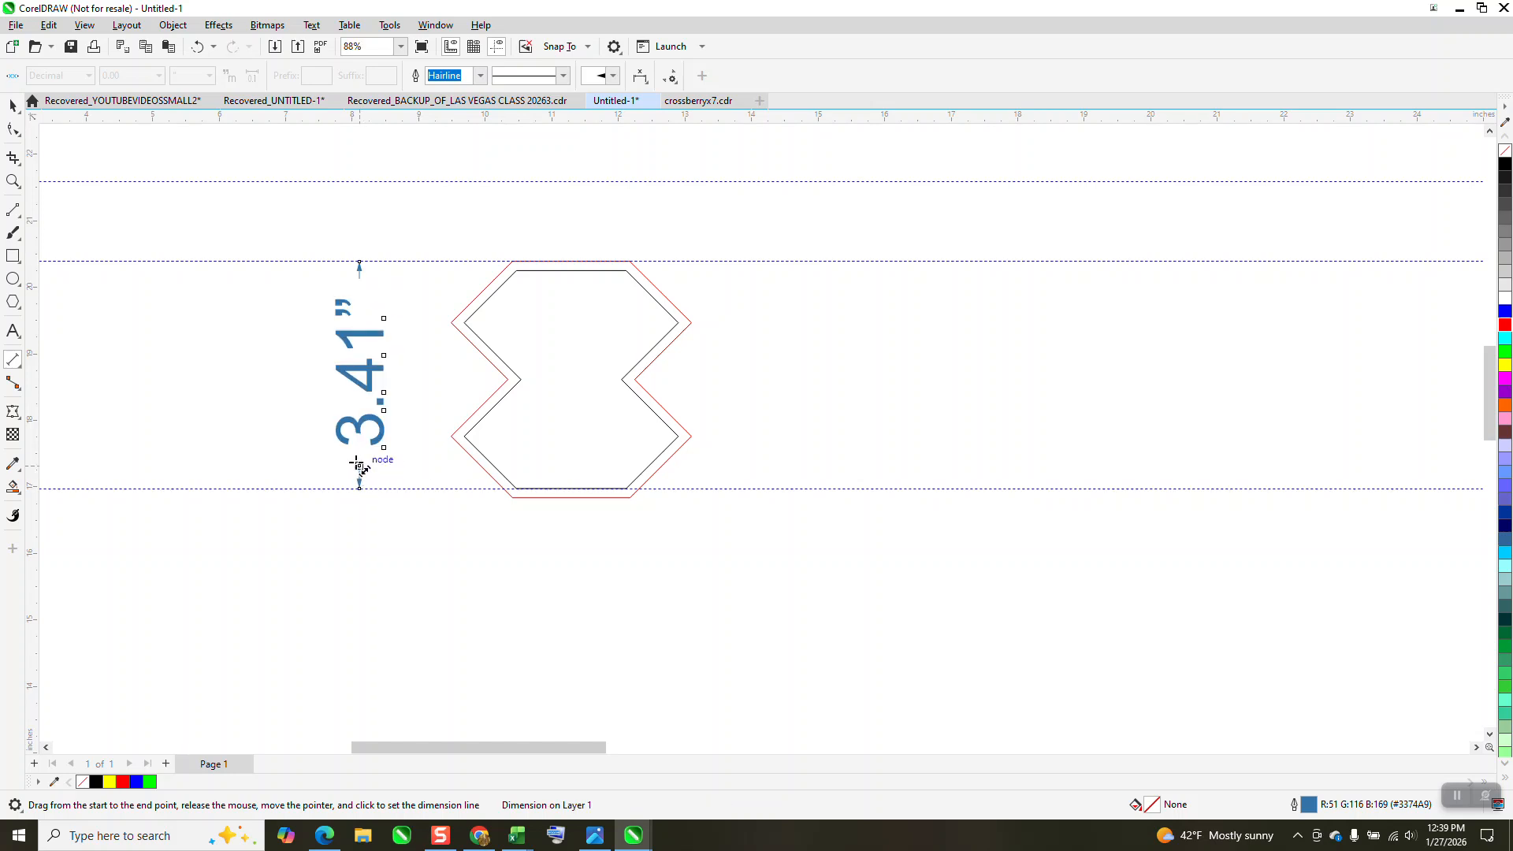
pyautogui.press('Escape')
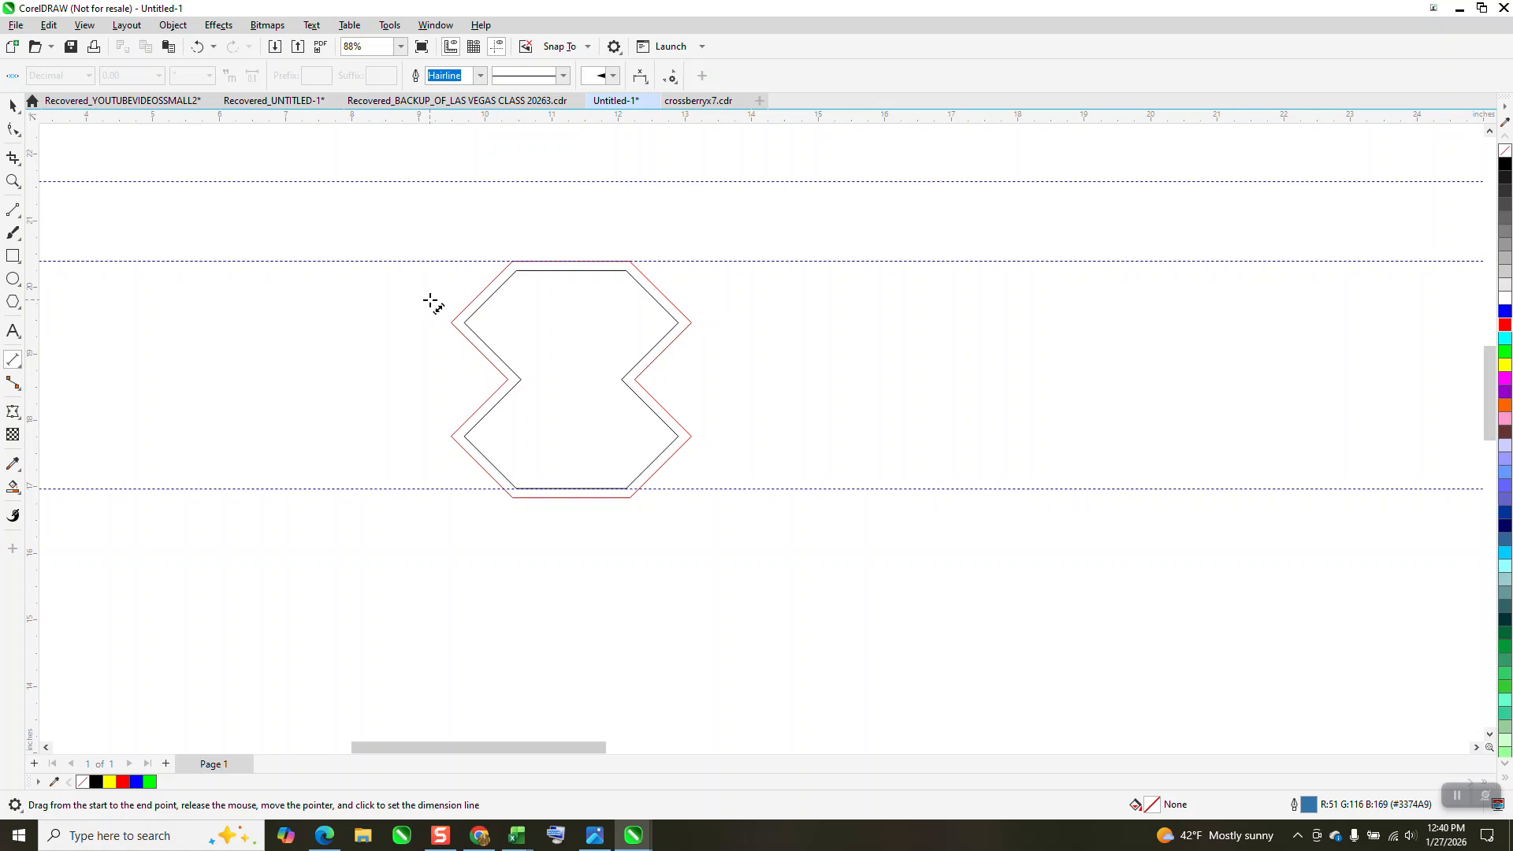
# Step: Run the JQ_Guides_Distance script and delete the extra guideline above the tile
pyautogui.hotkey('alt', 'shift', 'F11')
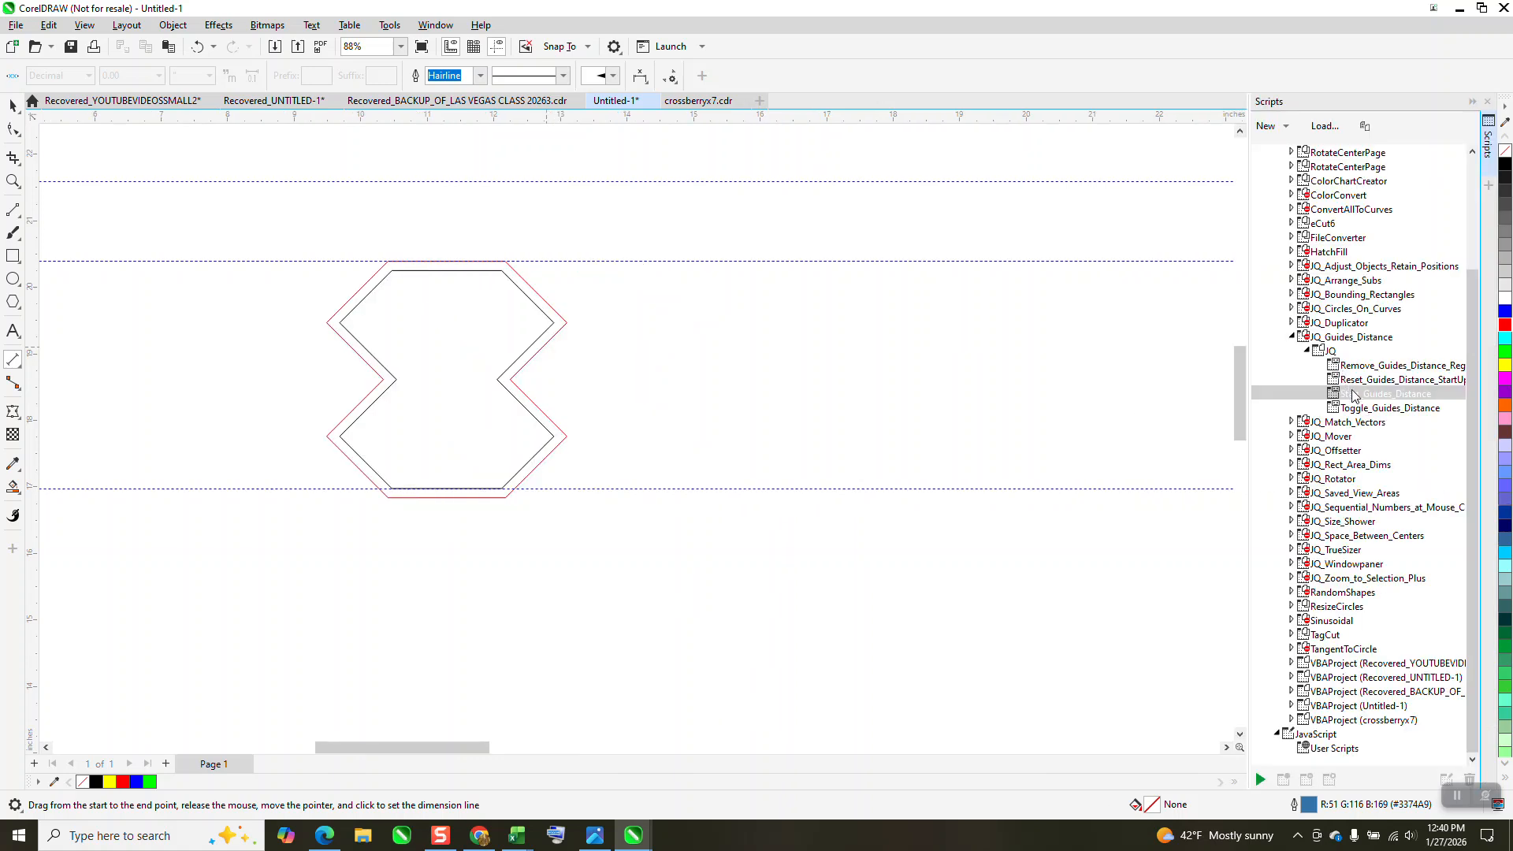
pyautogui.doubleClick(1354, 394)
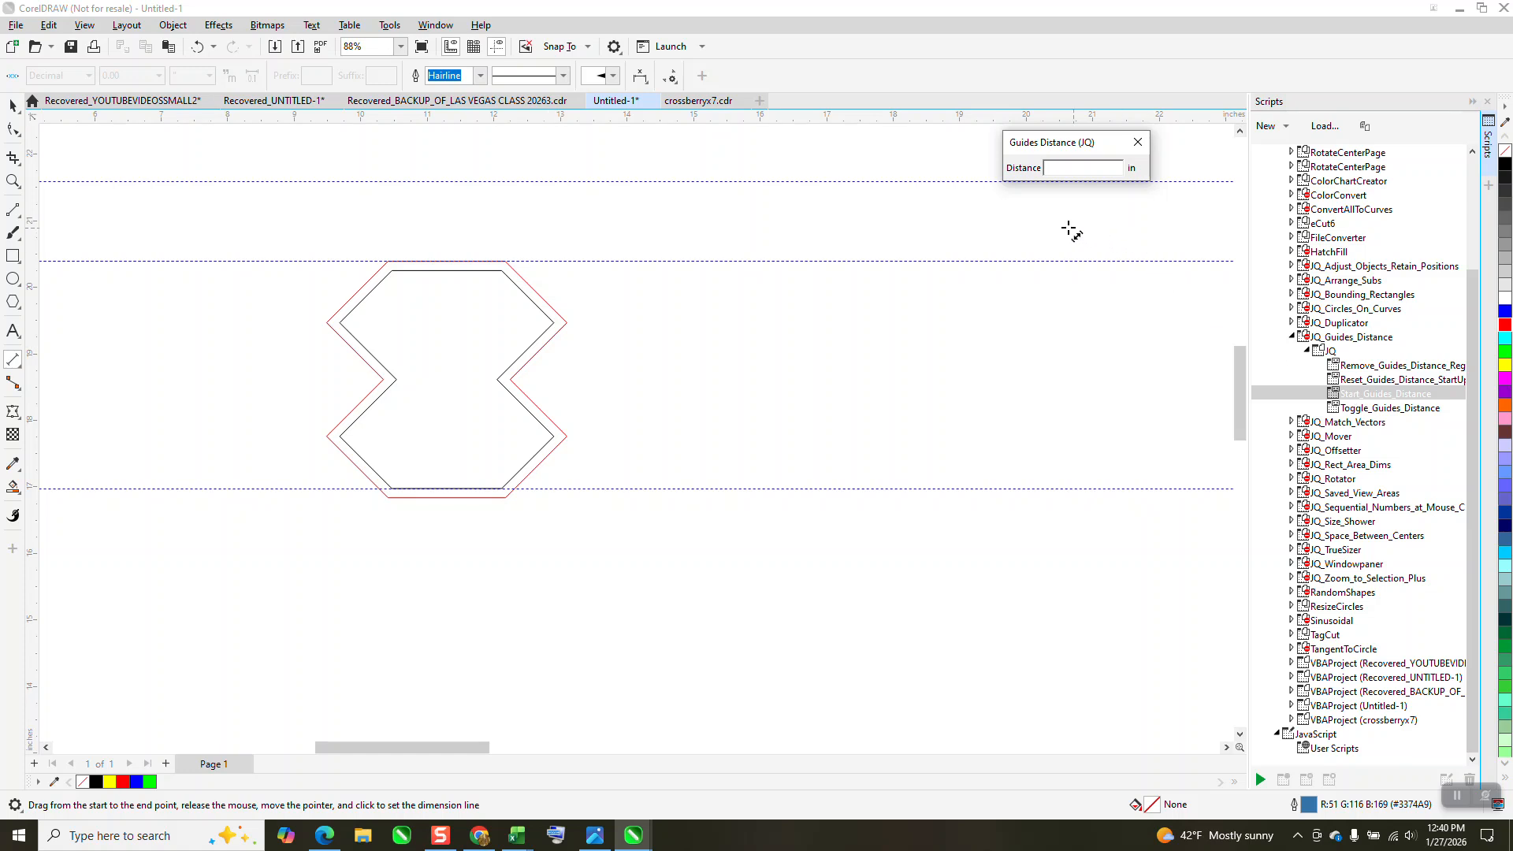
pyautogui.click(547, 181)
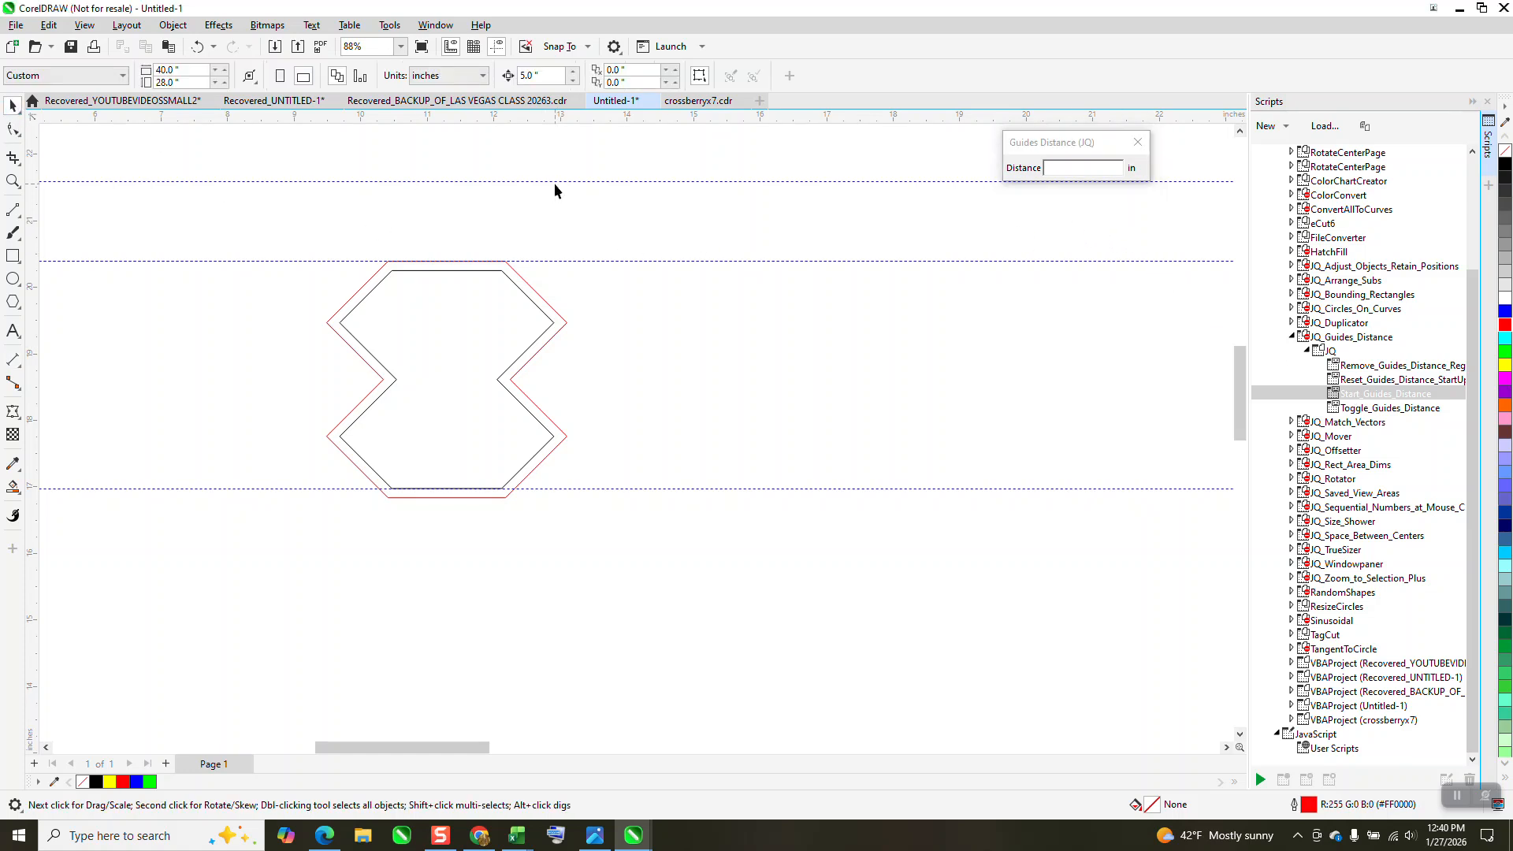
pyautogui.click(560, 181)
pyautogui.press('Delete')
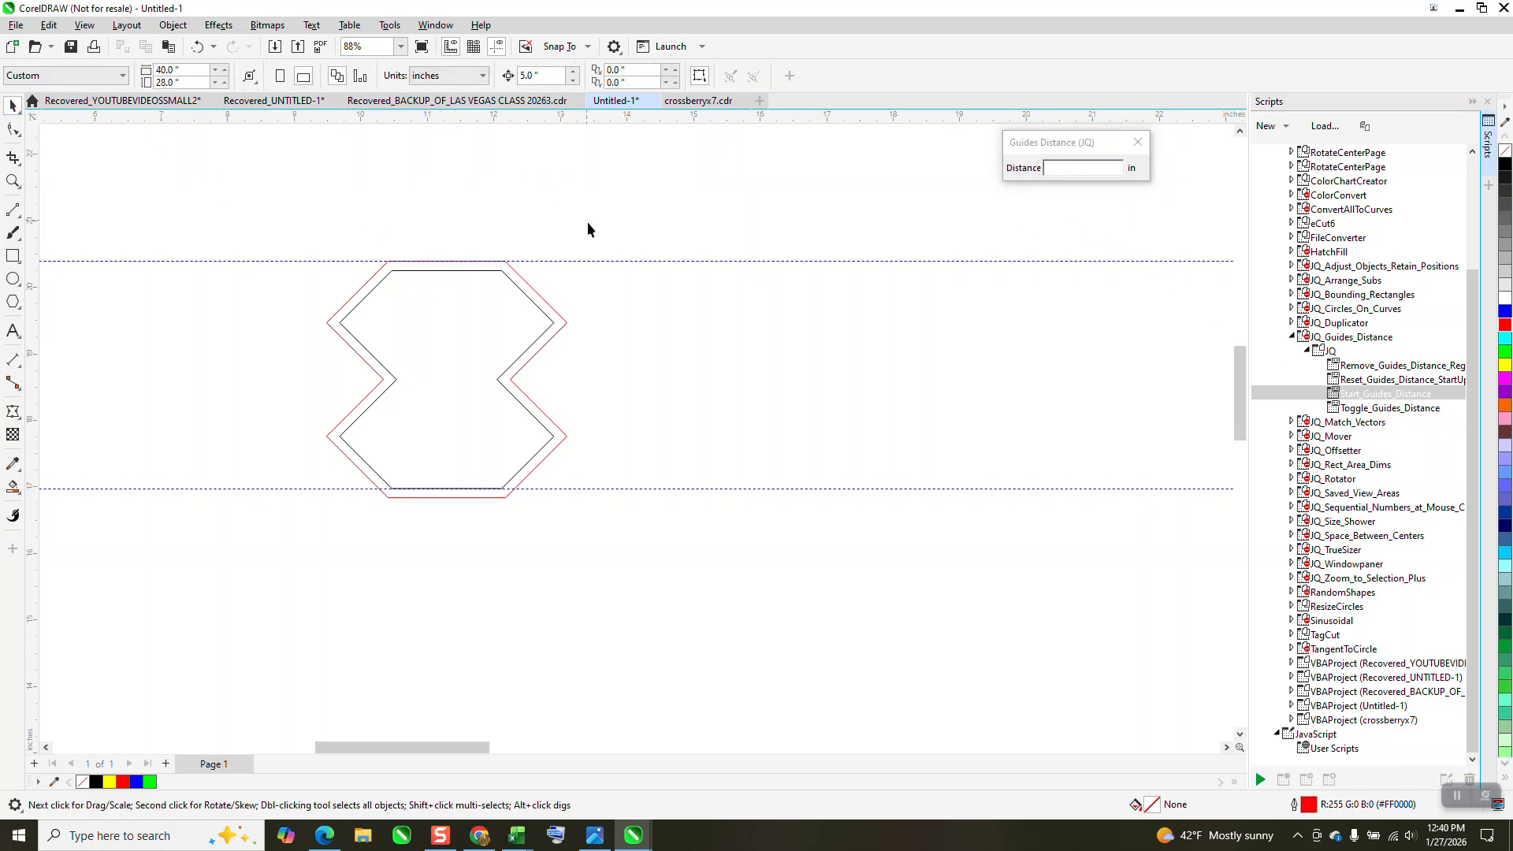
# Step: Measure the distance between the two remaining guidelines and set the nudge distance to 3.414 inches
pyautogui.click(604, 261)
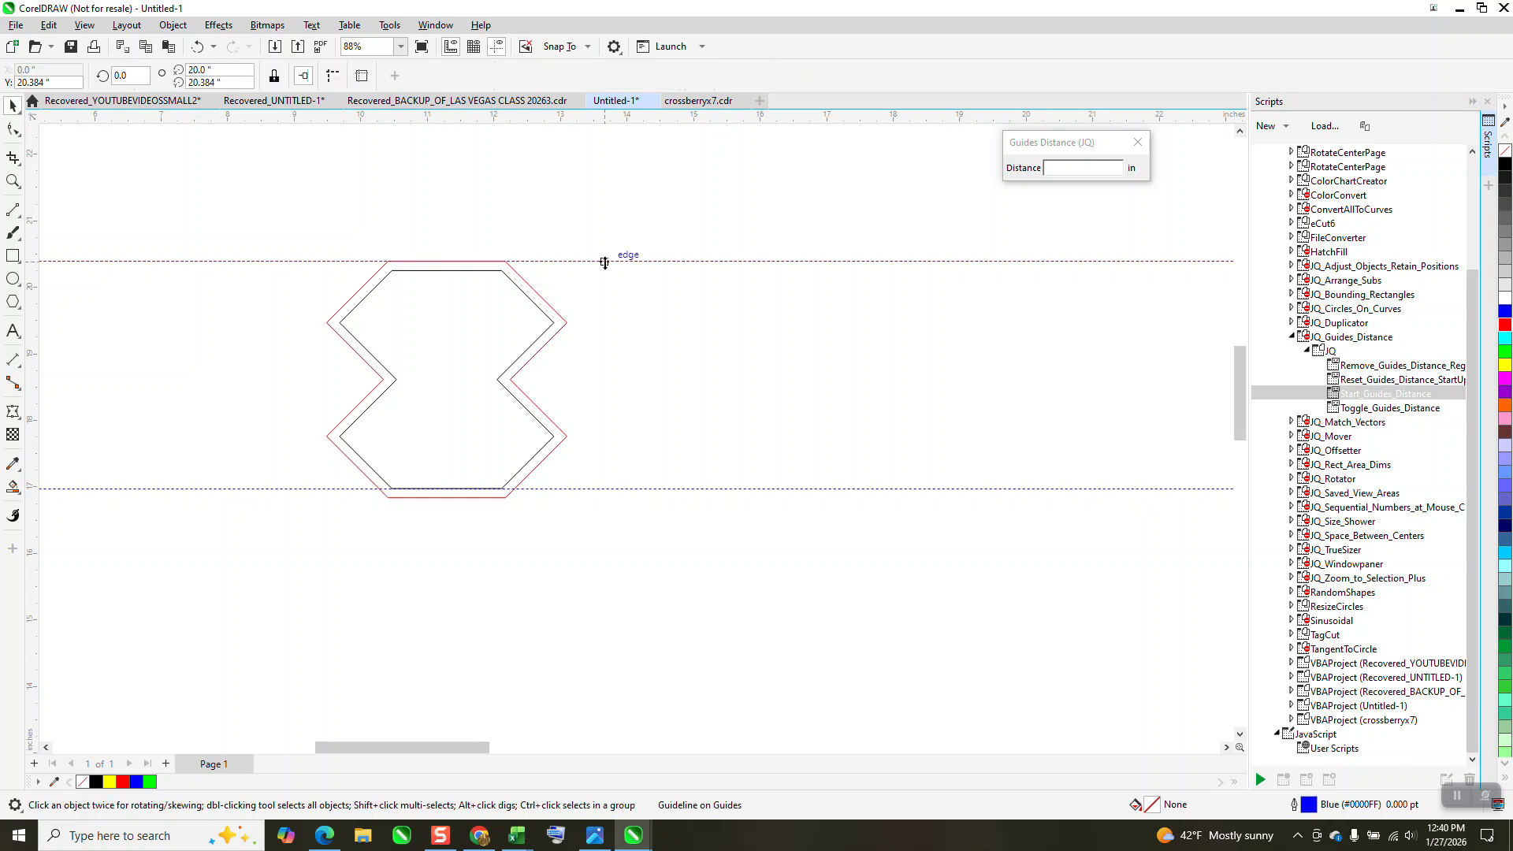
pyautogui.keyDown('shift'); pyautogui.click(674, 489); pyautogui.keyUp('shift')
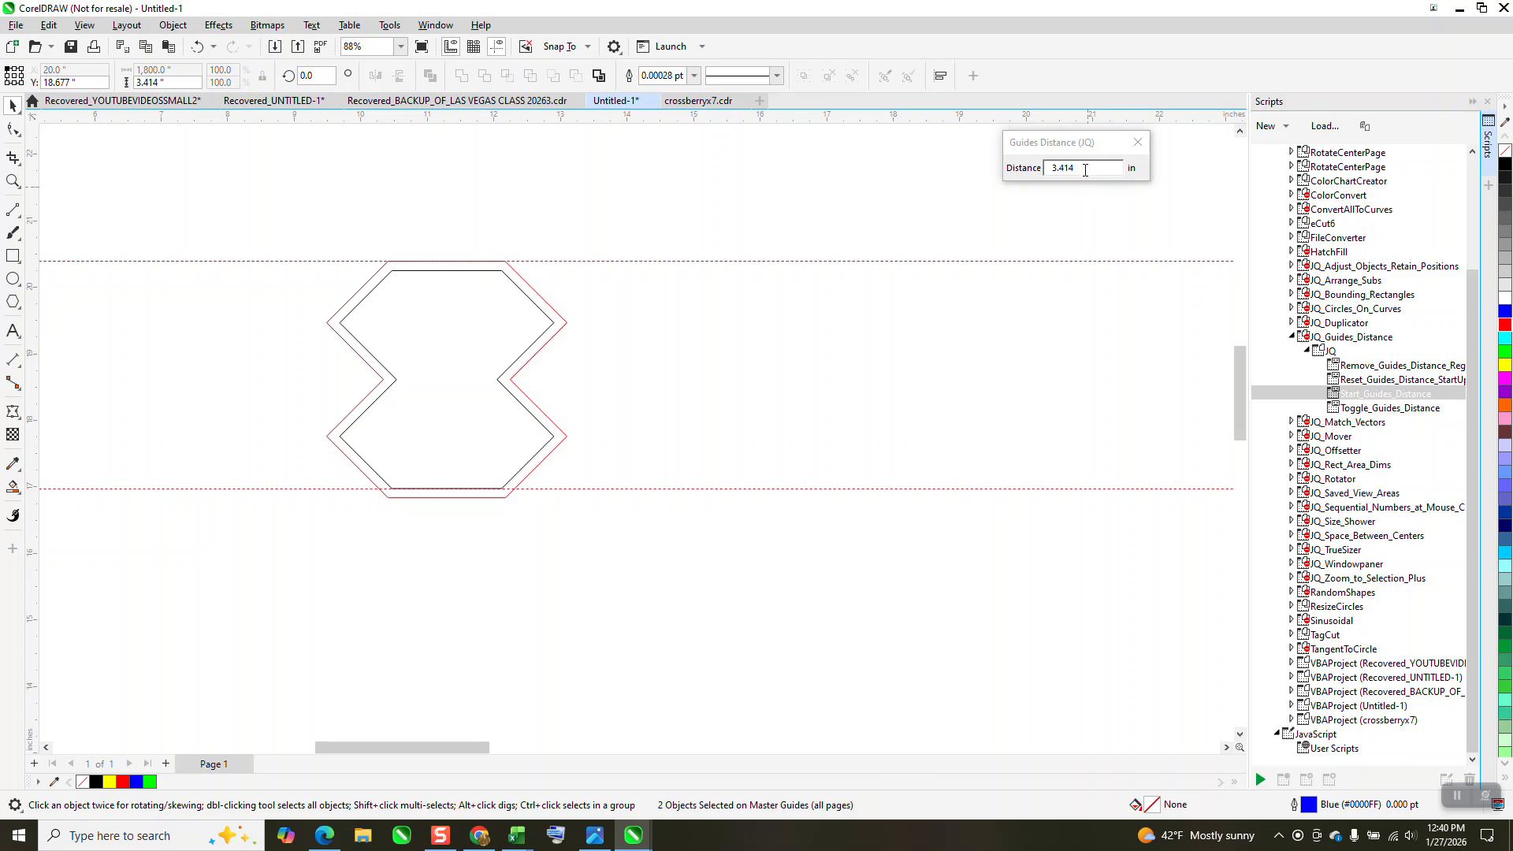
pyautogui.click(654, 210)
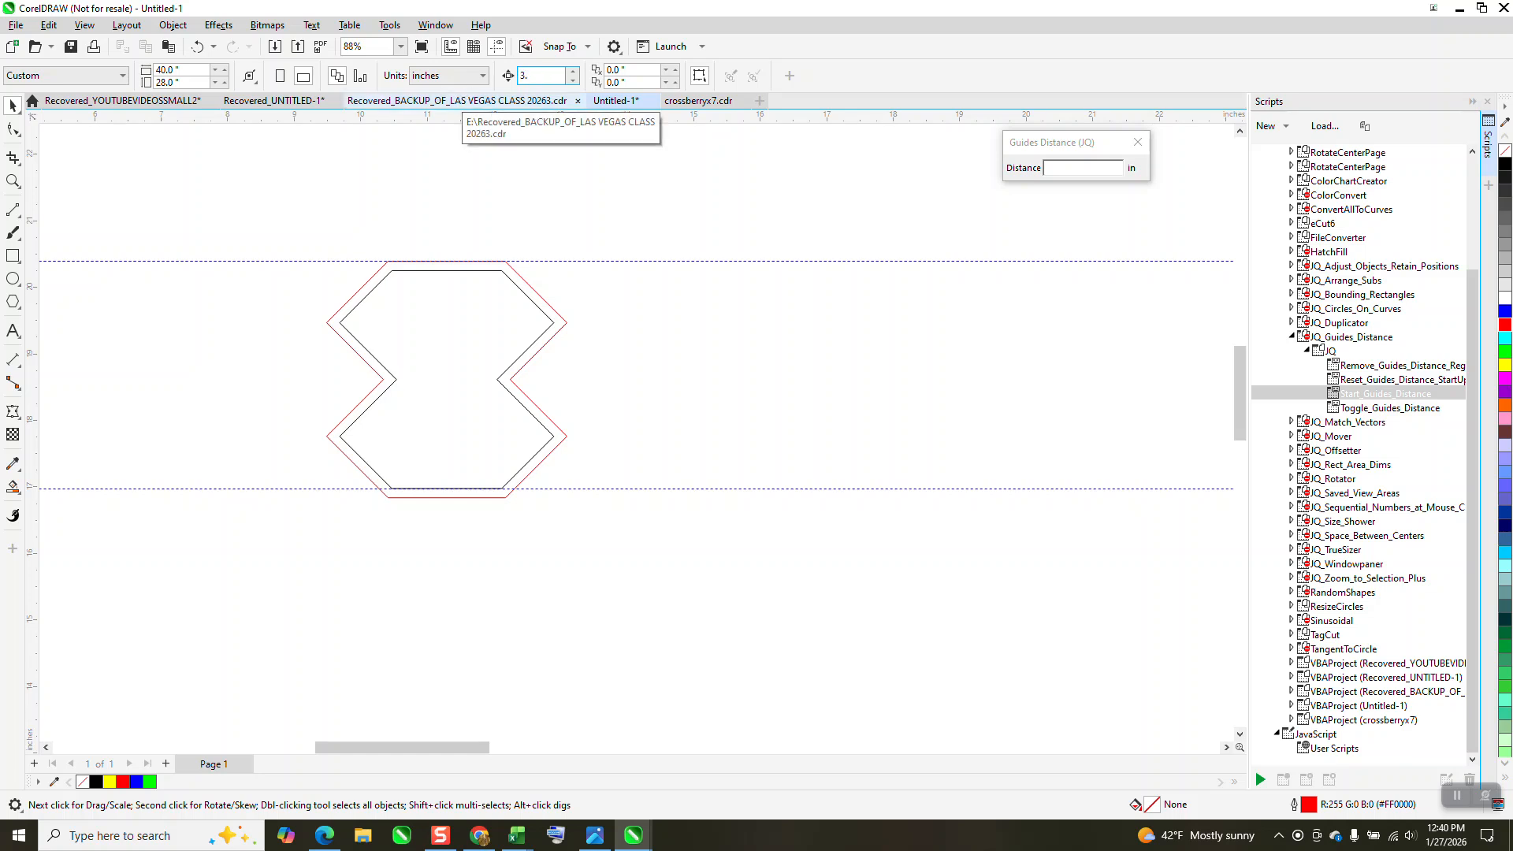
pyautogui.press('Return')
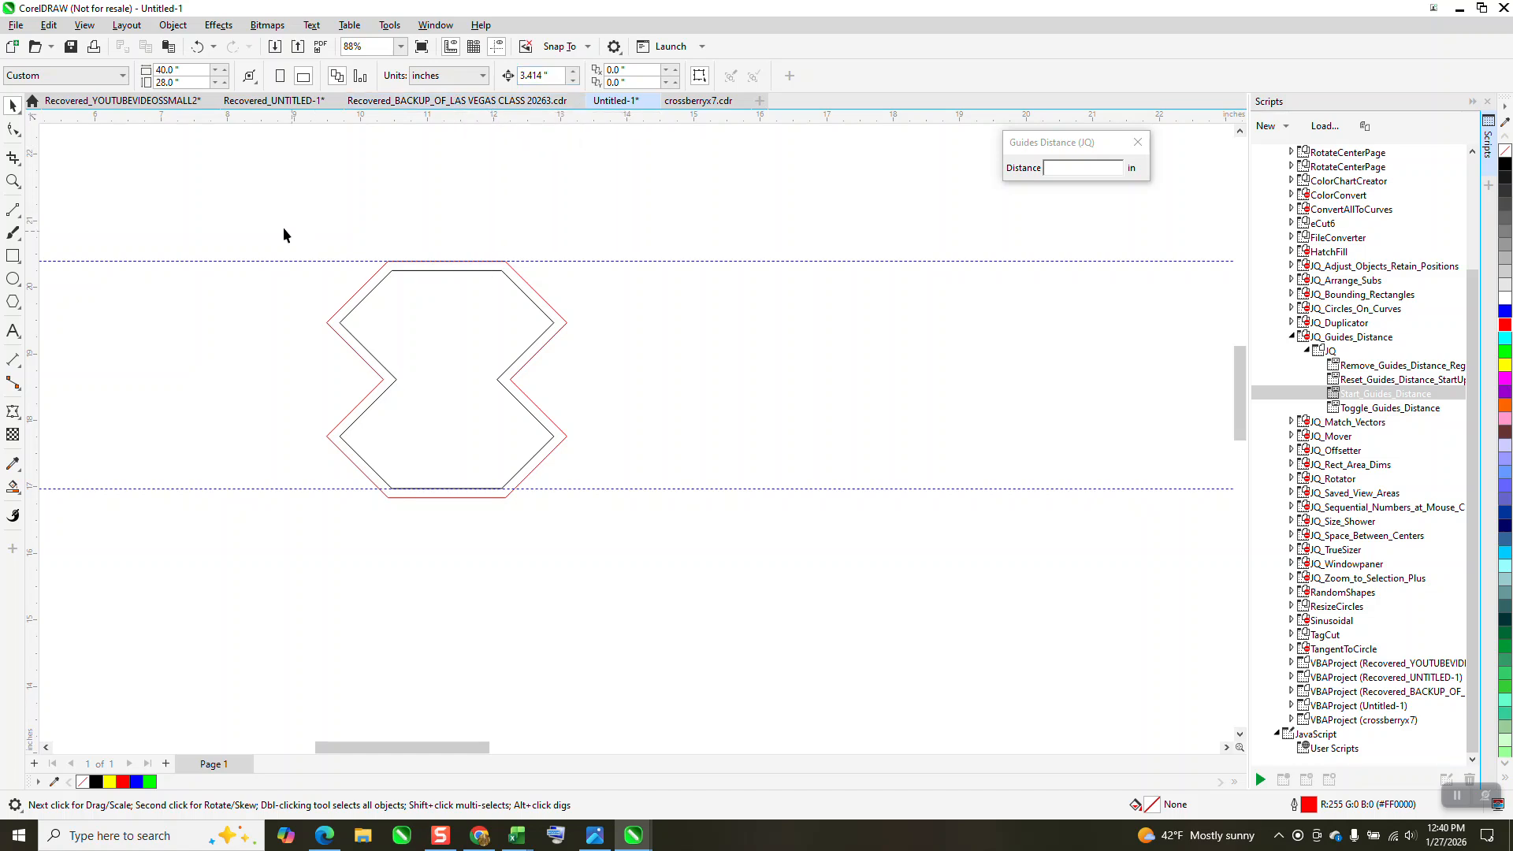
# Step: Duplicate the grouped tile downward twice at the nudge distance to build a column of three tiles
pyautogui.moveTo(562, 522); pyautogui.dragTo(564, 524)
pyautogui.press('KP_Add')
pyautogui.press('Down')
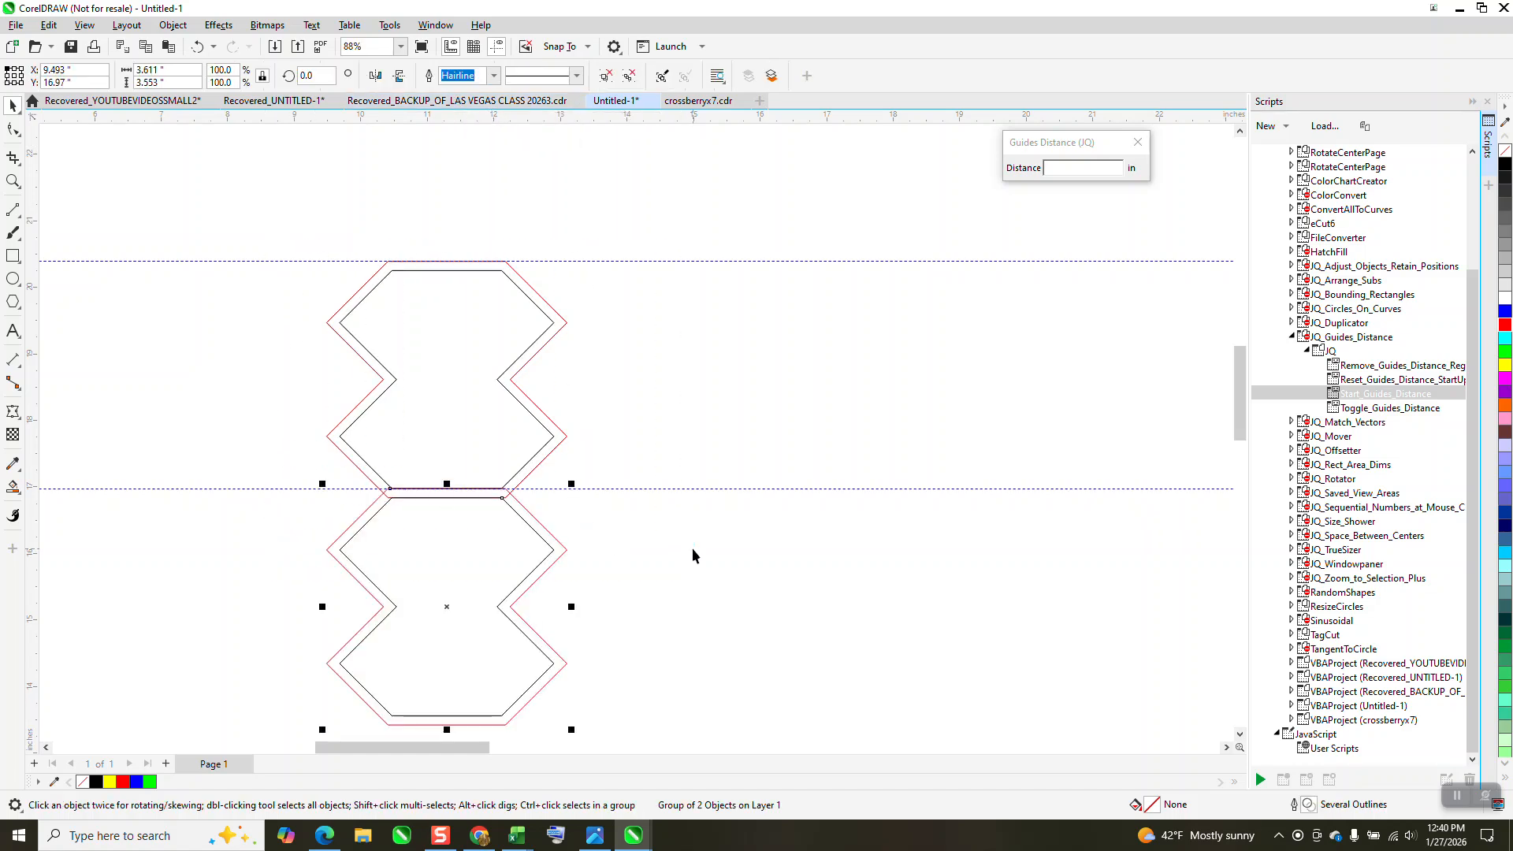
pyautogui.scroll(-2, 217, 347)
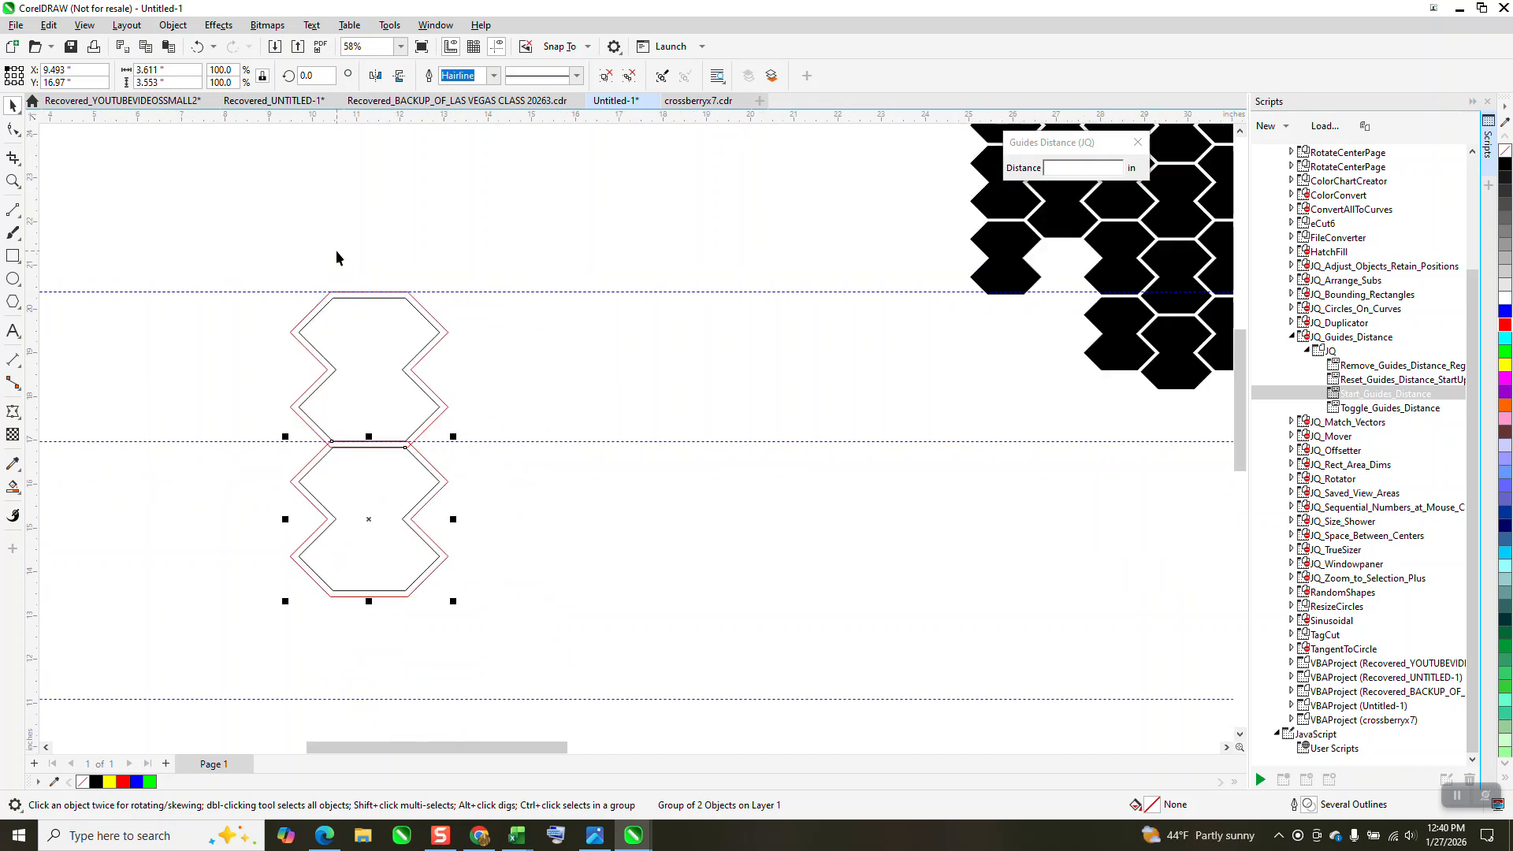
pyautogui.press('KP_Add')
pyautogui.press('Down')
pyautogui.scroll(-2, 335, 254)
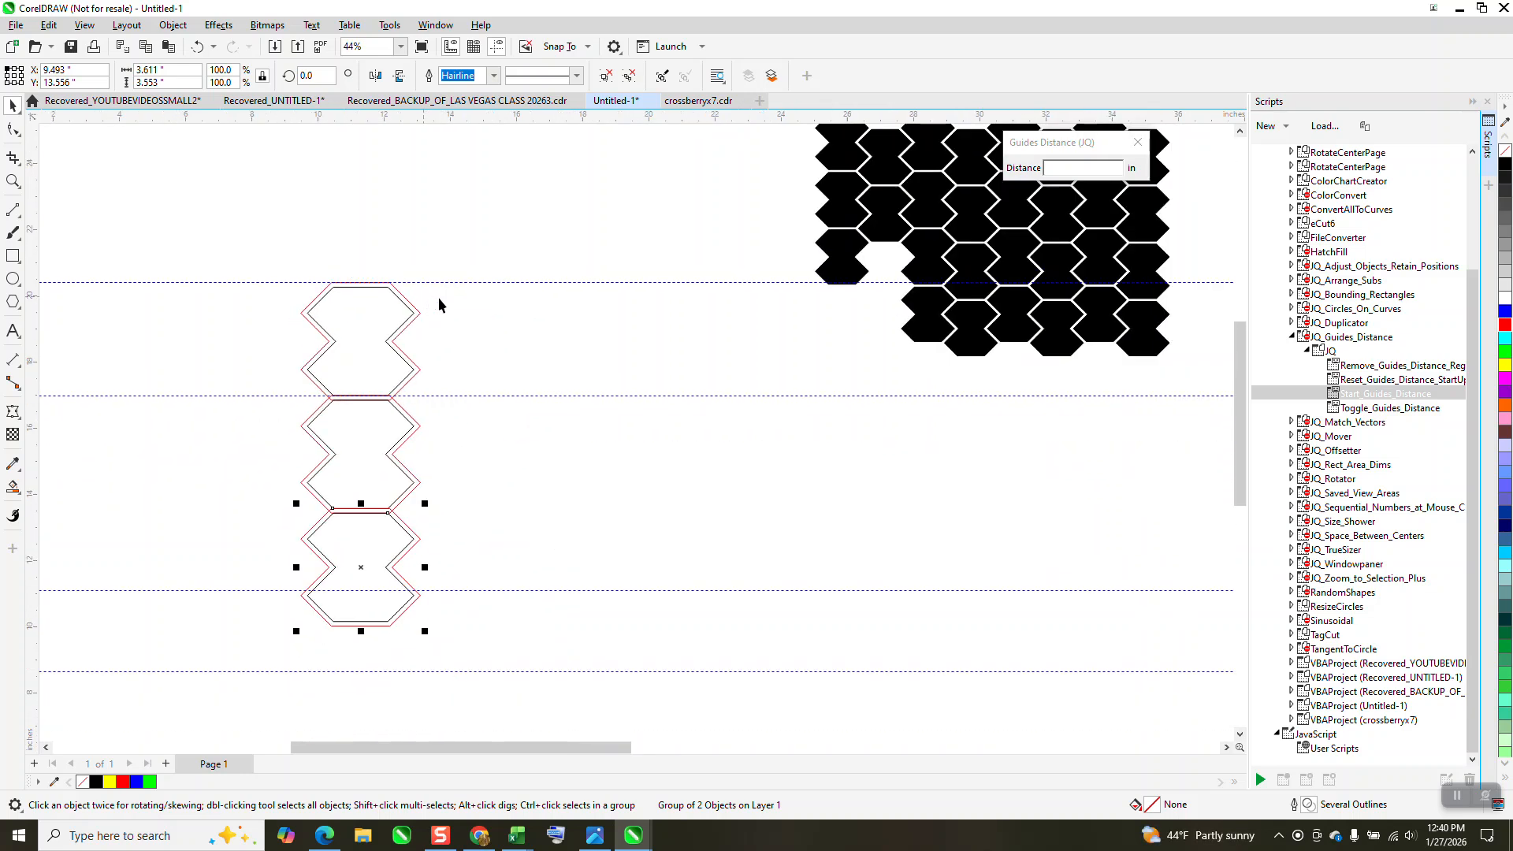
# Step: Hide the guidelines and group the three stacked tiles
pyautogui.click(497, 45)
pyautogui.moveTo(248, 251); pyautogui.dragTo(499, 659)
pyautogui.hotkey('ctrl', 'g')
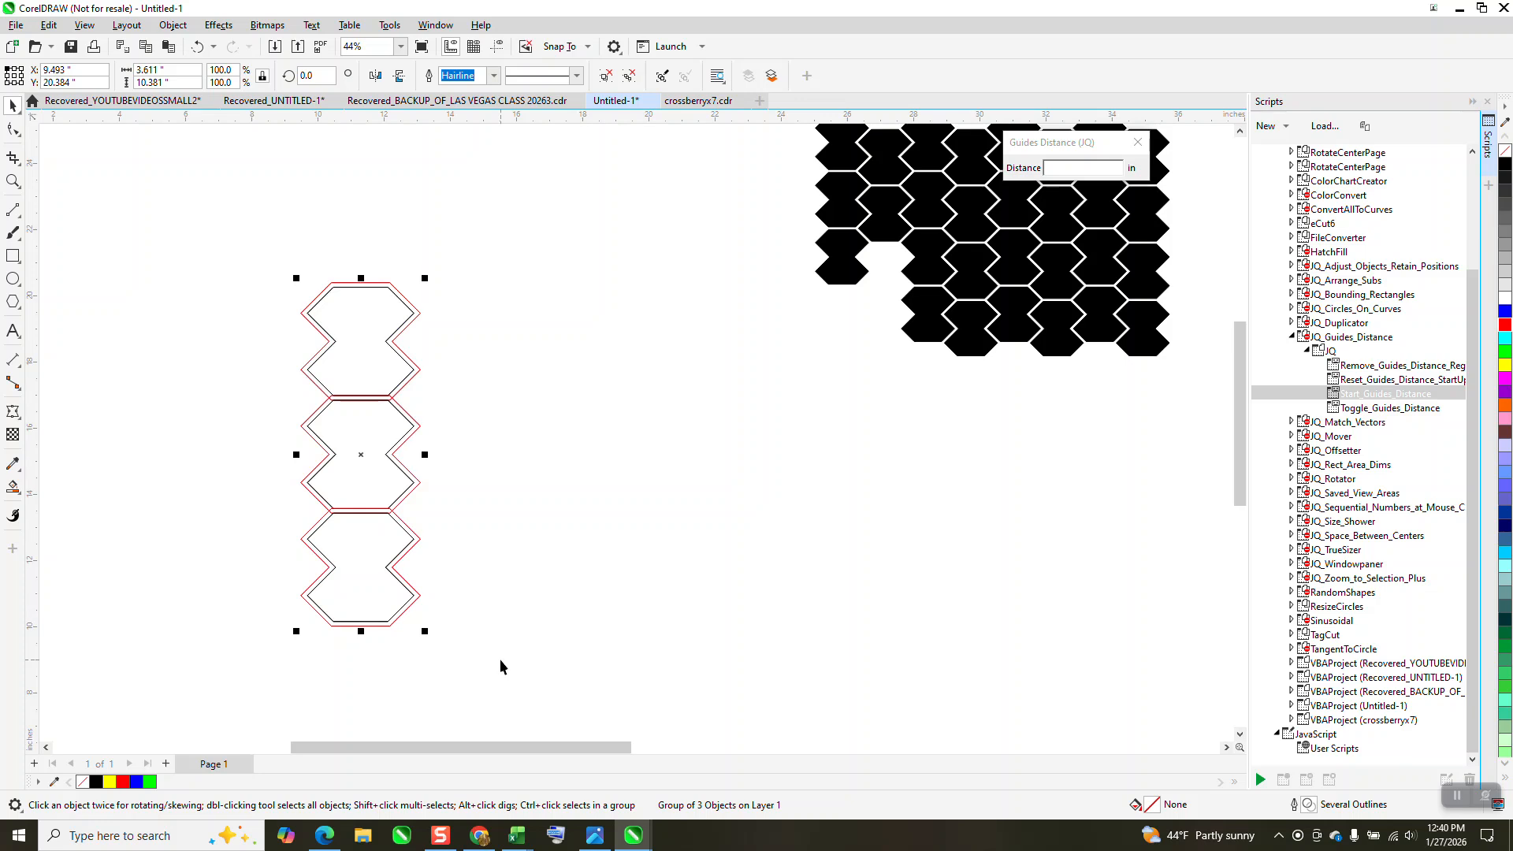
# Step: Place a copy of the column interlocked along its right side, shifted down, and inspect the joints up close
pyautogui.moveTo(300, 313); pyautogui.dragTo(691, 583)
pyautogui.click(12, 181)
pyautogui.scroll(-4, 535, 403)
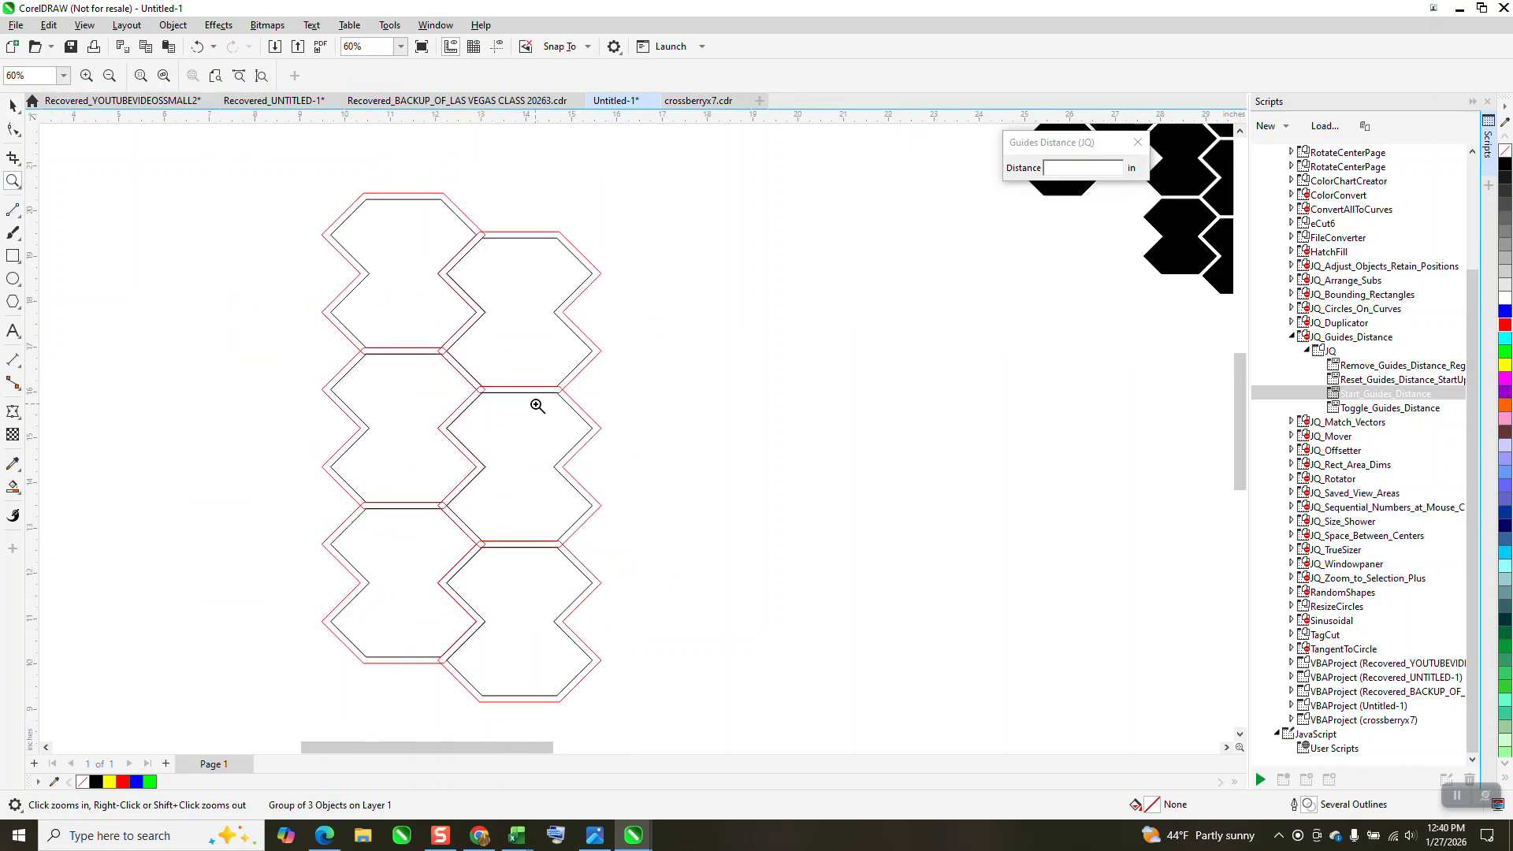
pyautogui.scroll(5, 512, 504)
pyautogui.scroll(-4, 529, 476)
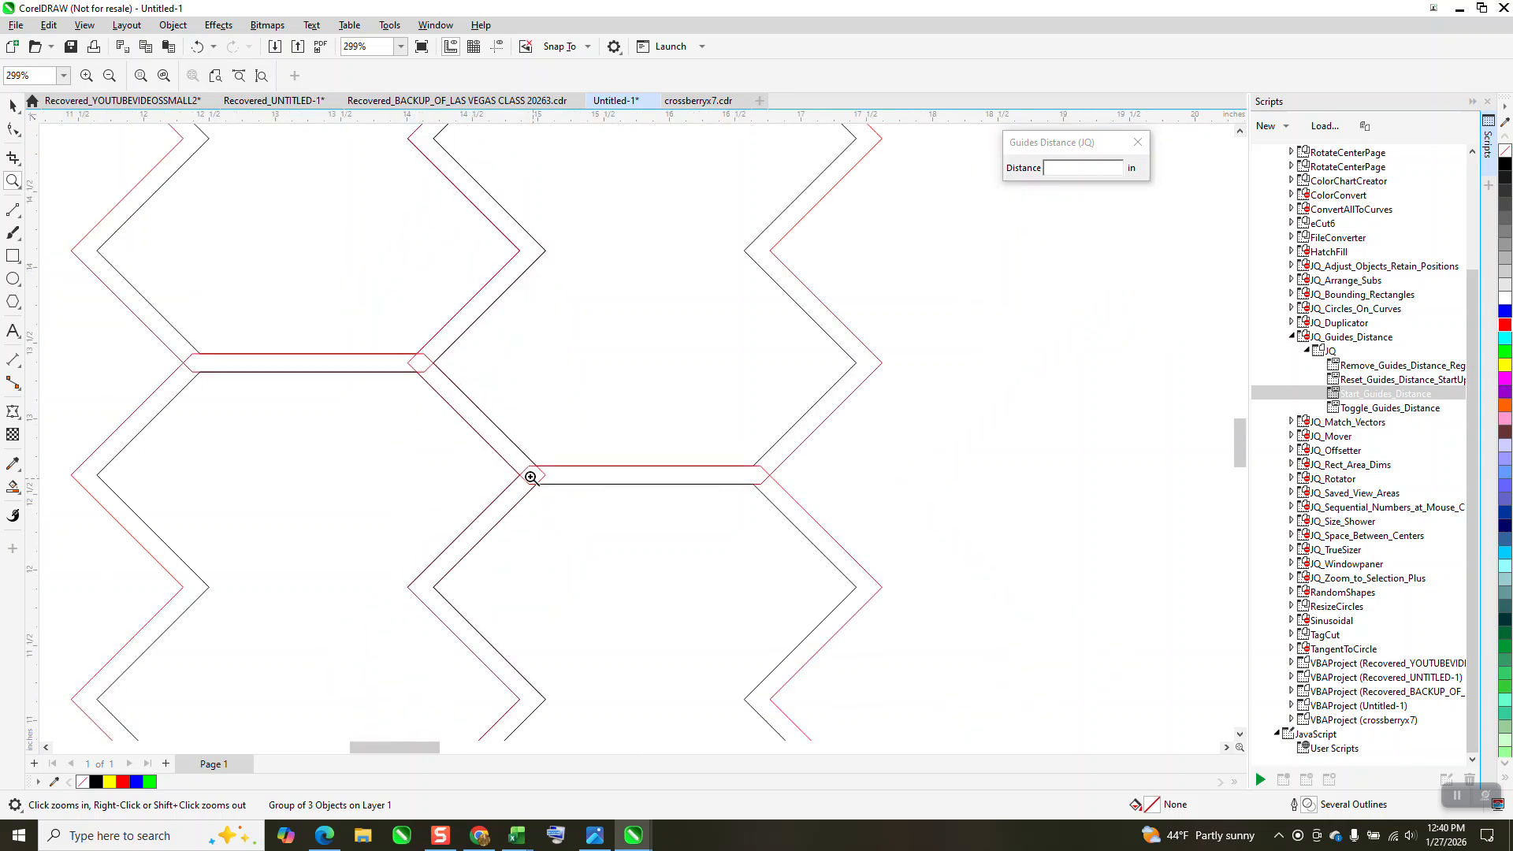
pyautogui.scroll(-2, 430, 428)
# Step: Group the two interlocking columns
pyautogui.click(13, 105)
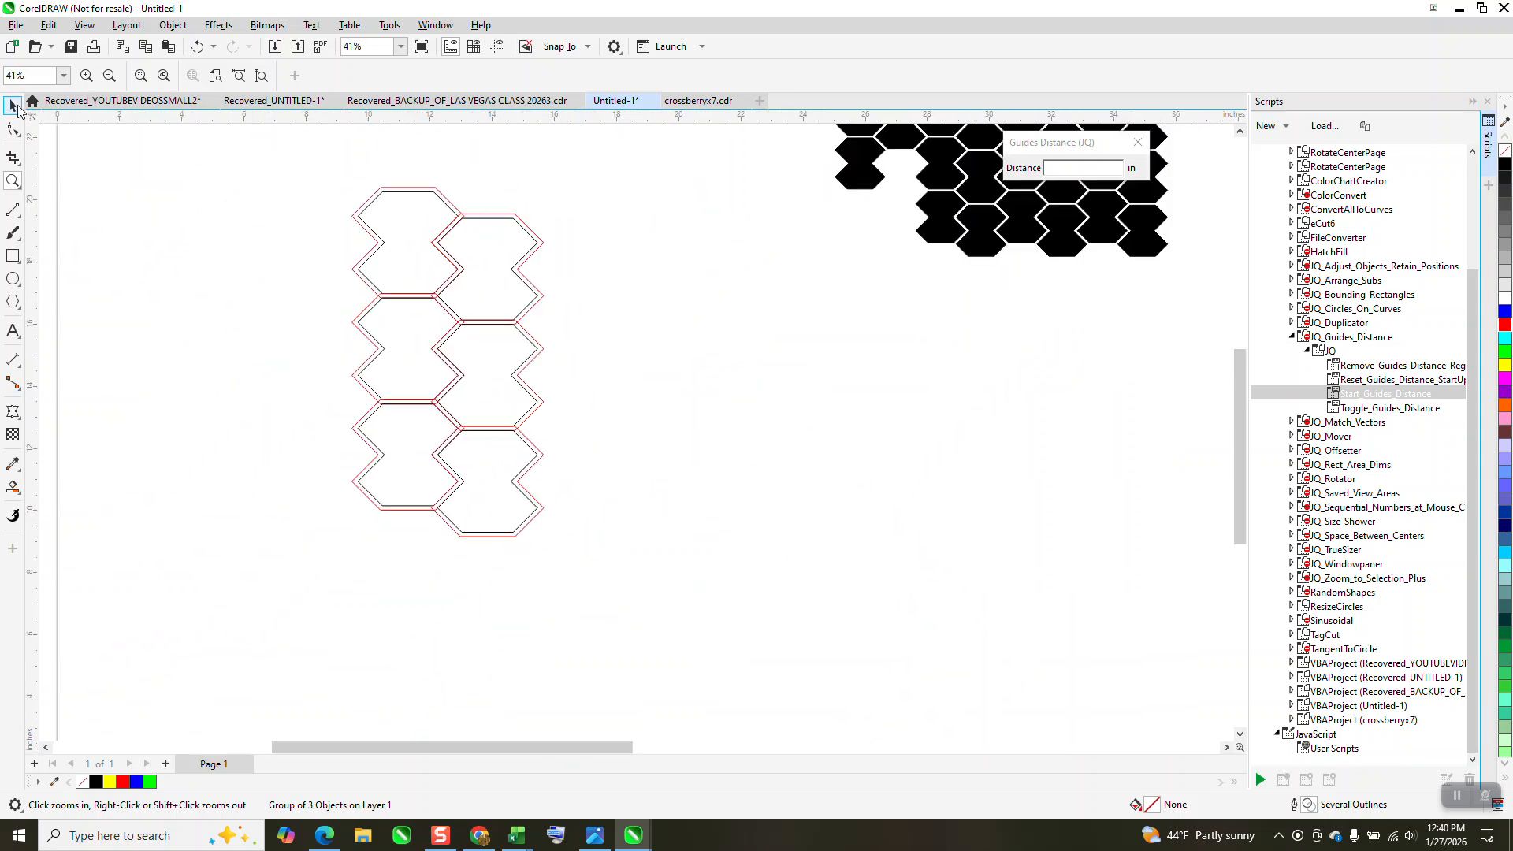
pyautogui.click(422, 203)
pyautogui.moveTo(609, 584); pyautogui.dragTo(692, 659)
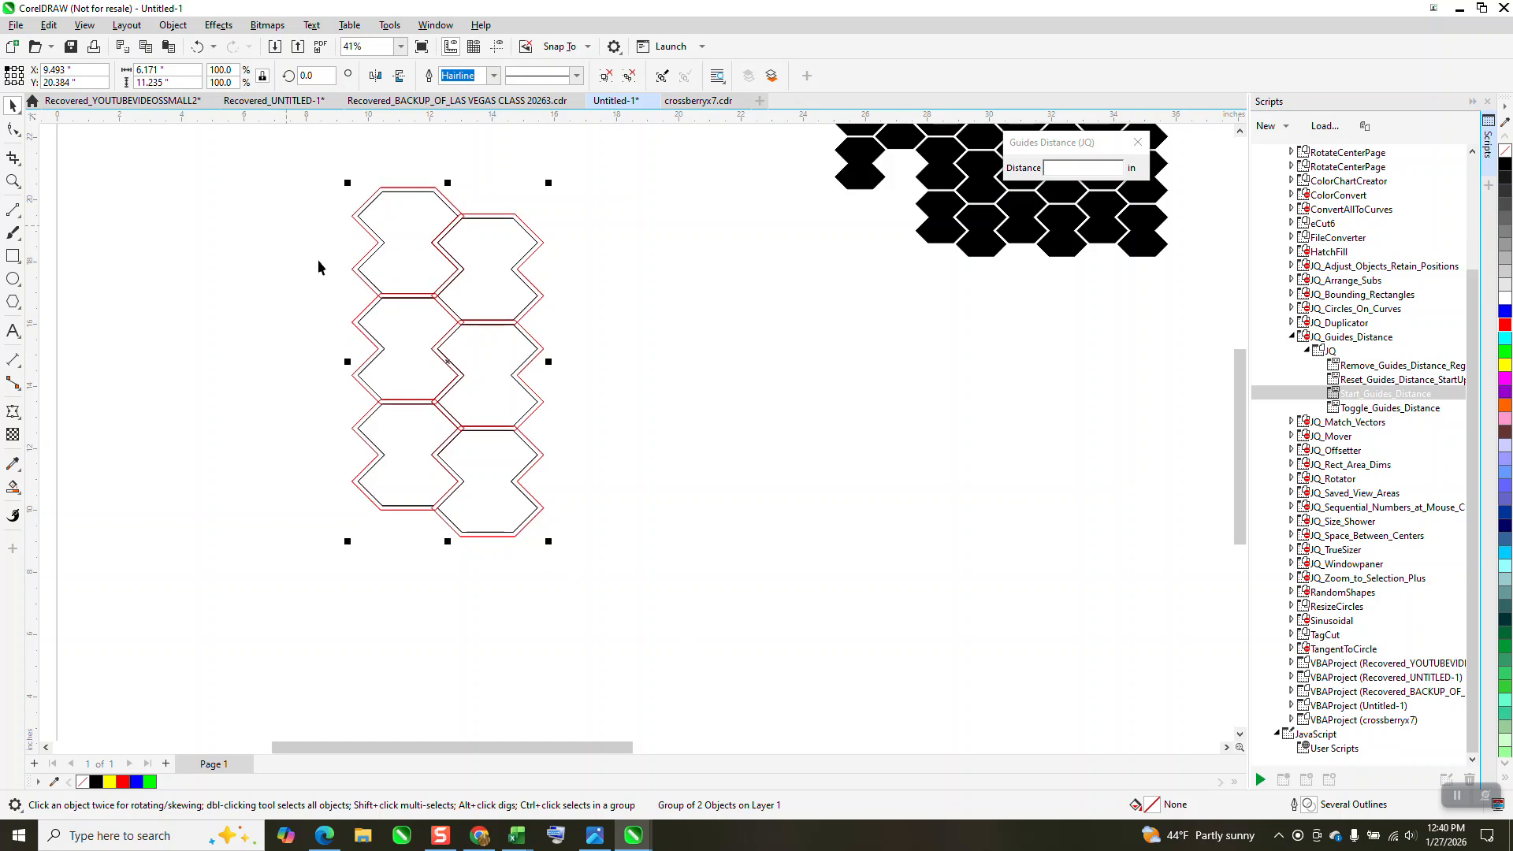
# Step: Place a copy of the two-column group interlocked to its right and repeat the duplication once
pyautogui.moveTo(355, 271); pyautogui.dragTo(512, 271)
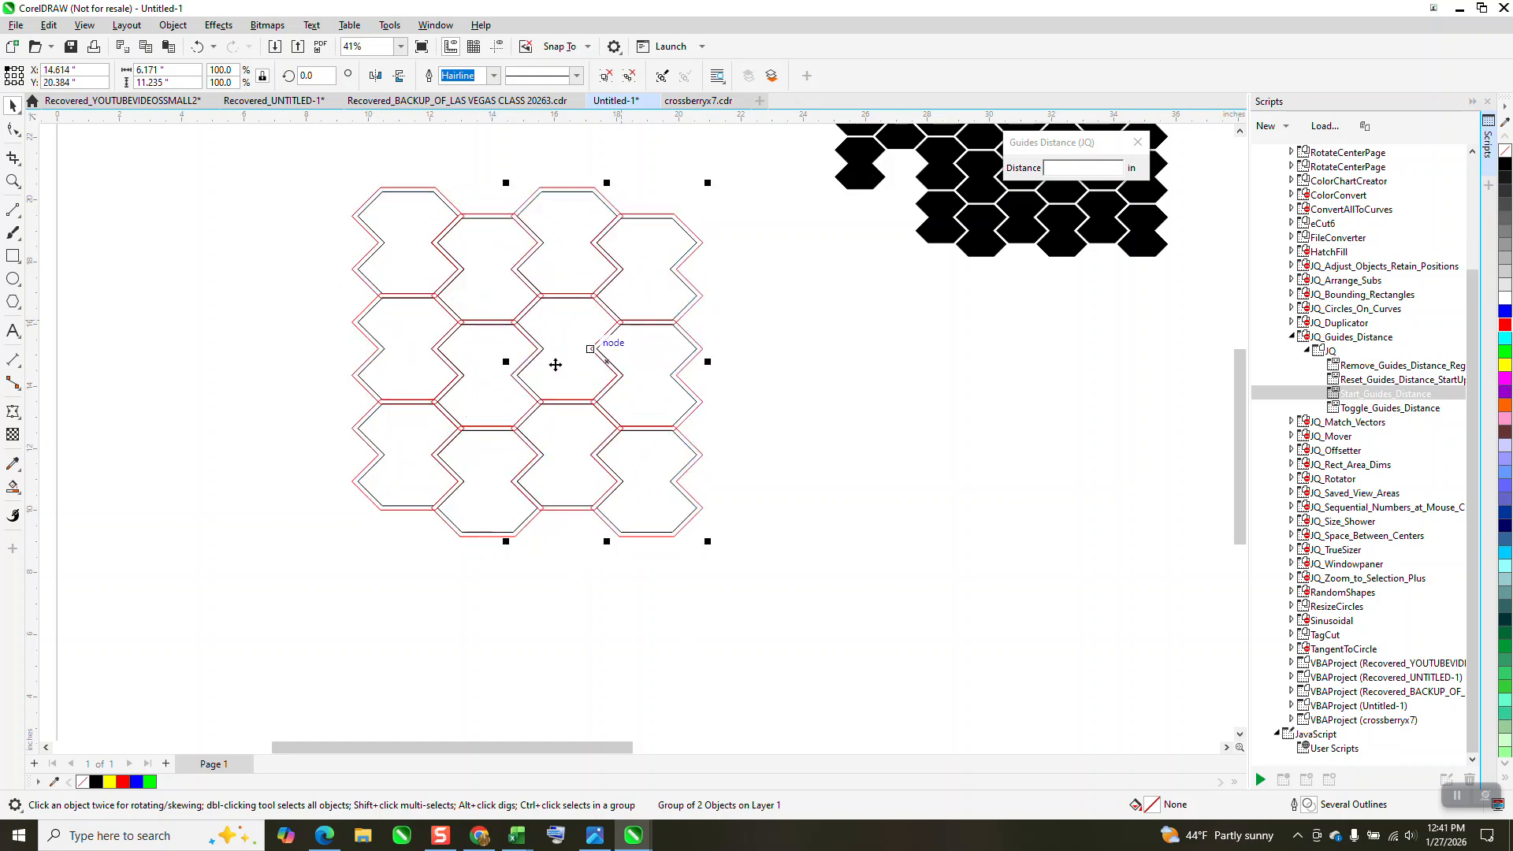
pyautogui.scroll(-1, 468, 451)
pyautogui.hotkey('ctrl', 'r')
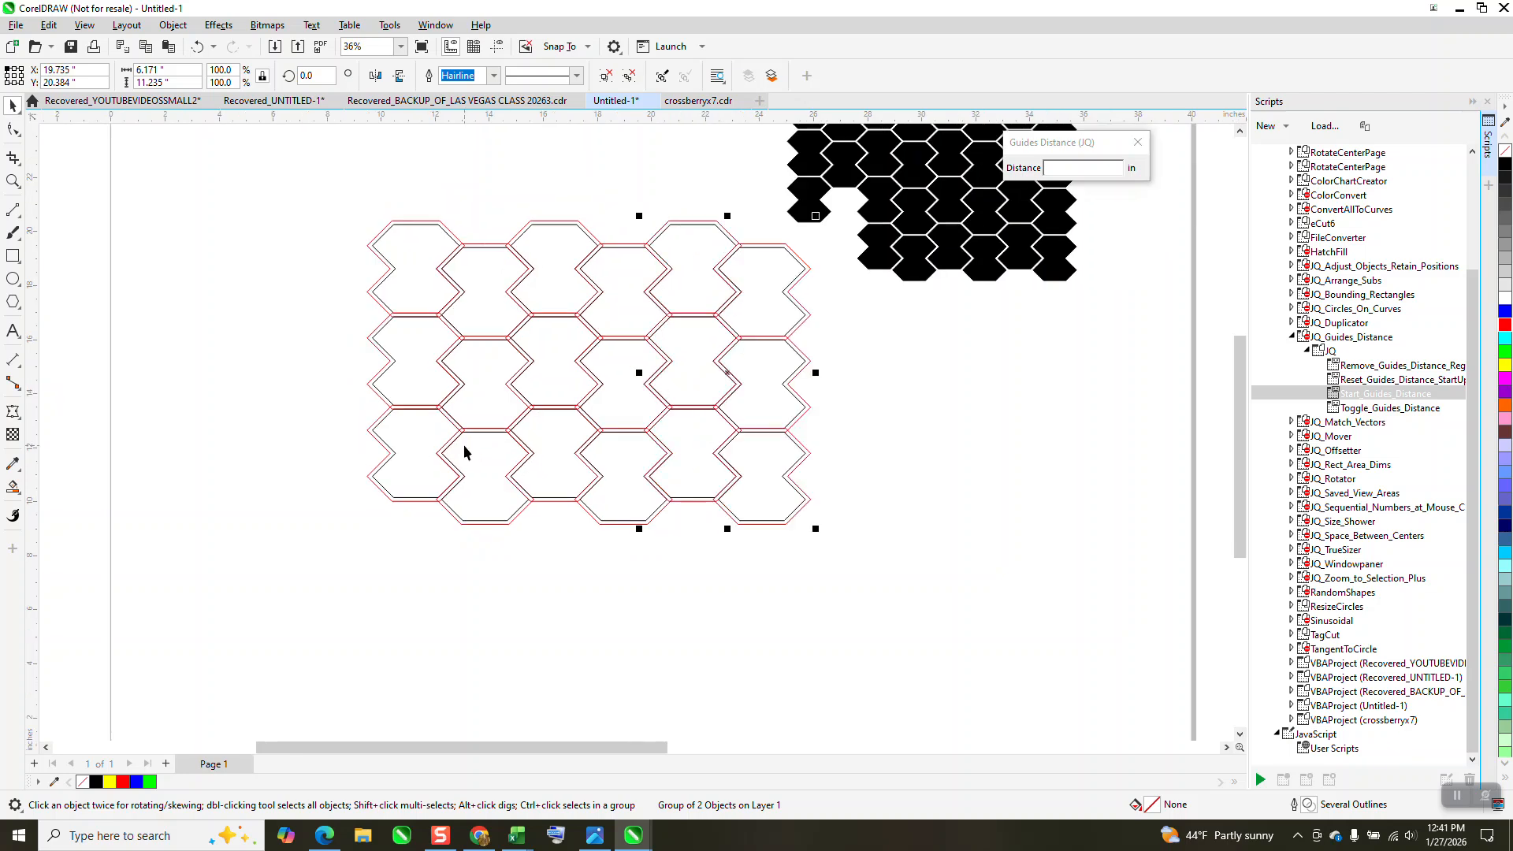
# Step: Delete the black sample pattern at the page's upper right
pyautogui.scroll(-1, 576, 453)
pyautogui.moveTo(709, 194); pyautogui.dragTo(927, 362)
pyautogui.press('Delete')
# Step: Ungroup the whole tile pattern down to individual curves and close the Scripts docker and the Guides Distance window
pyautogui.moveTo(661, 471); pyautogui.dragTo(843, 567)
pyautogui.click(173, 25)
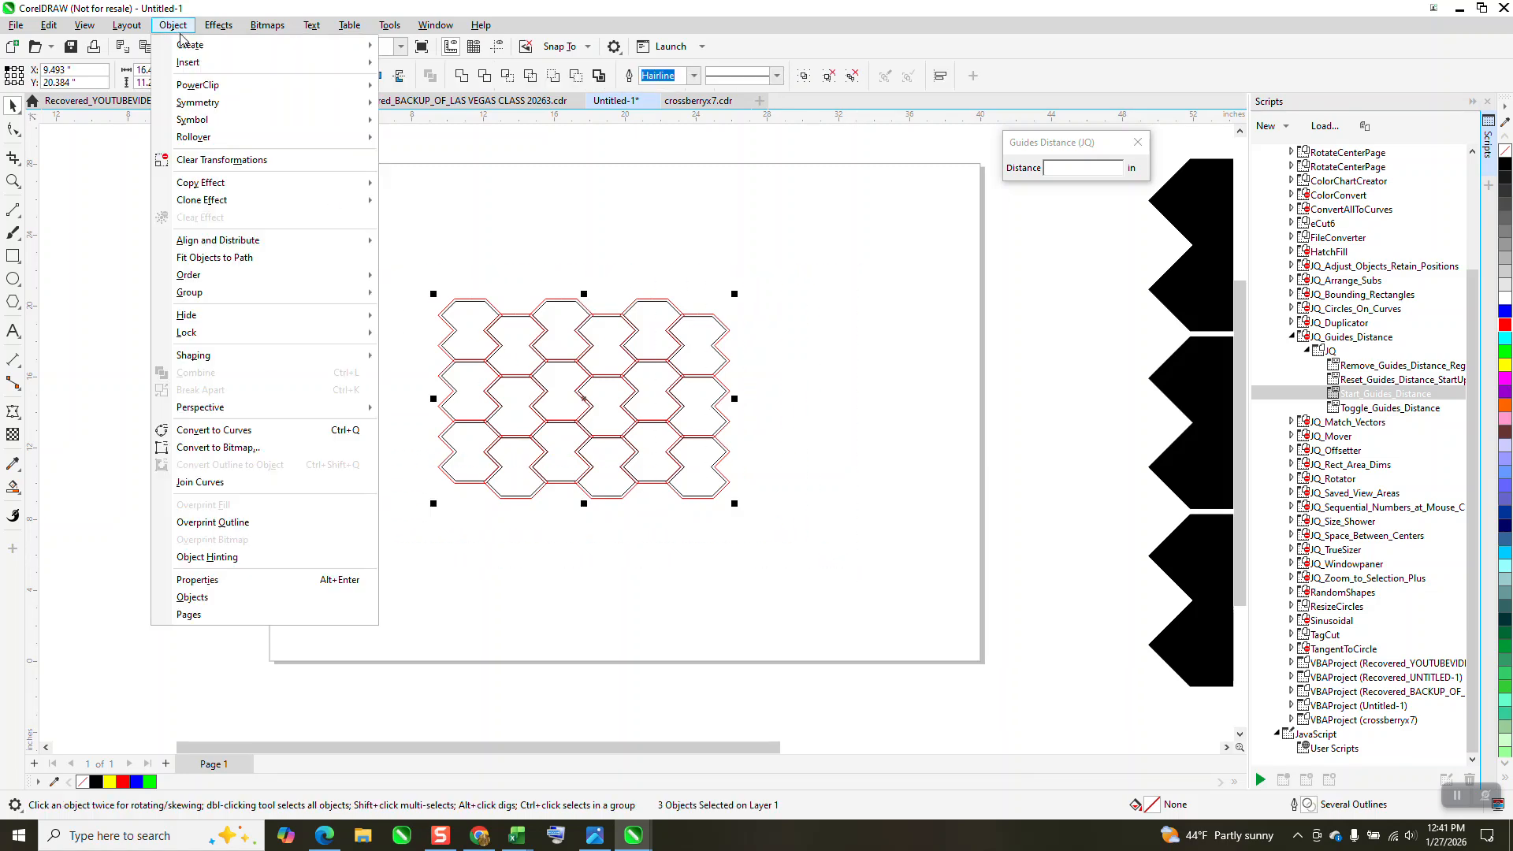
pyautogui.moveTo(270, 293)
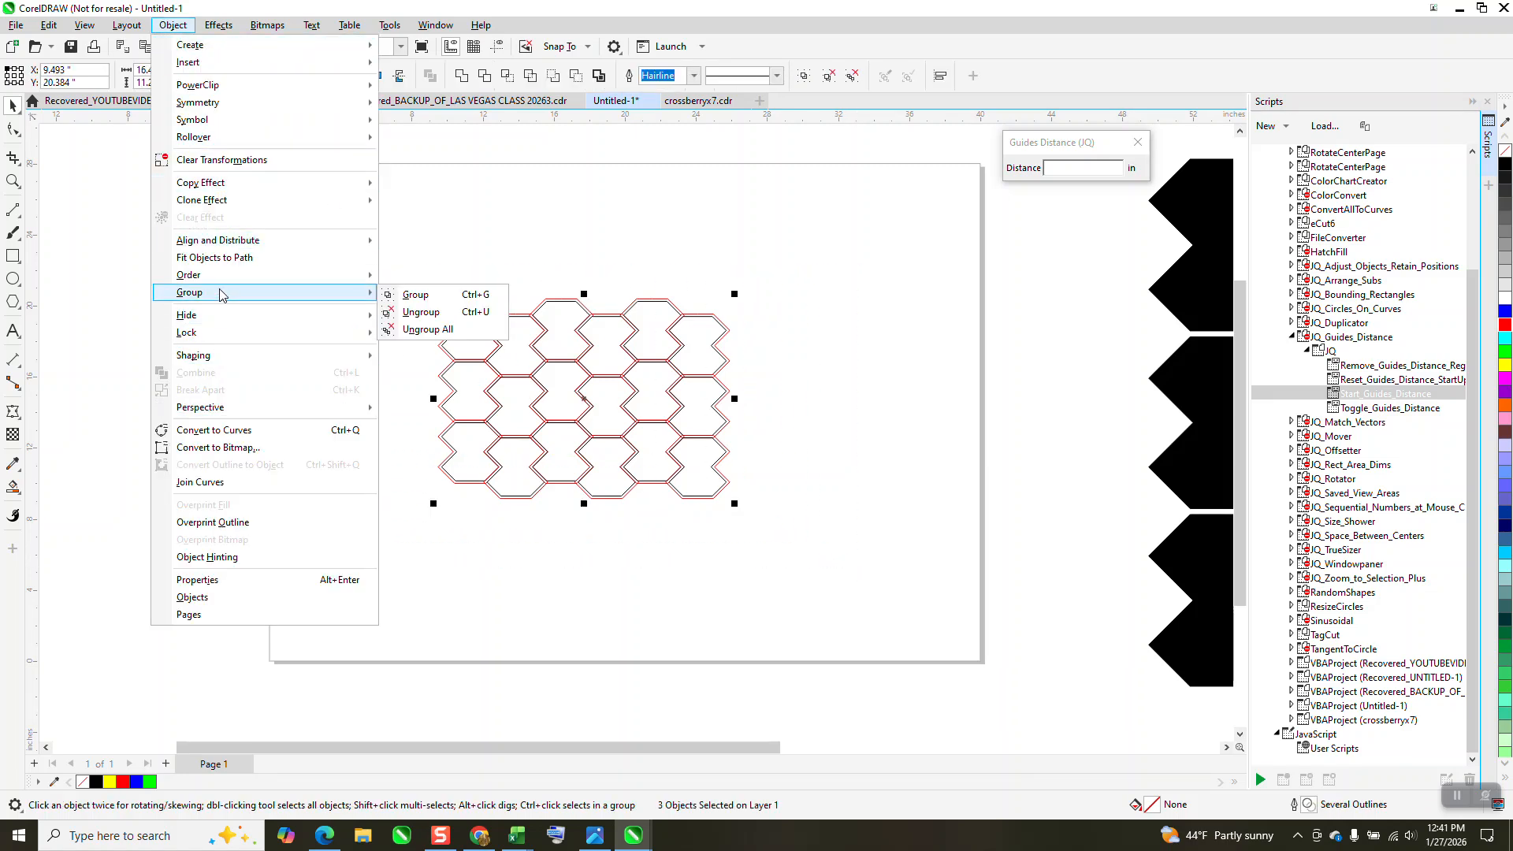
pyautogui.click(426, 329)
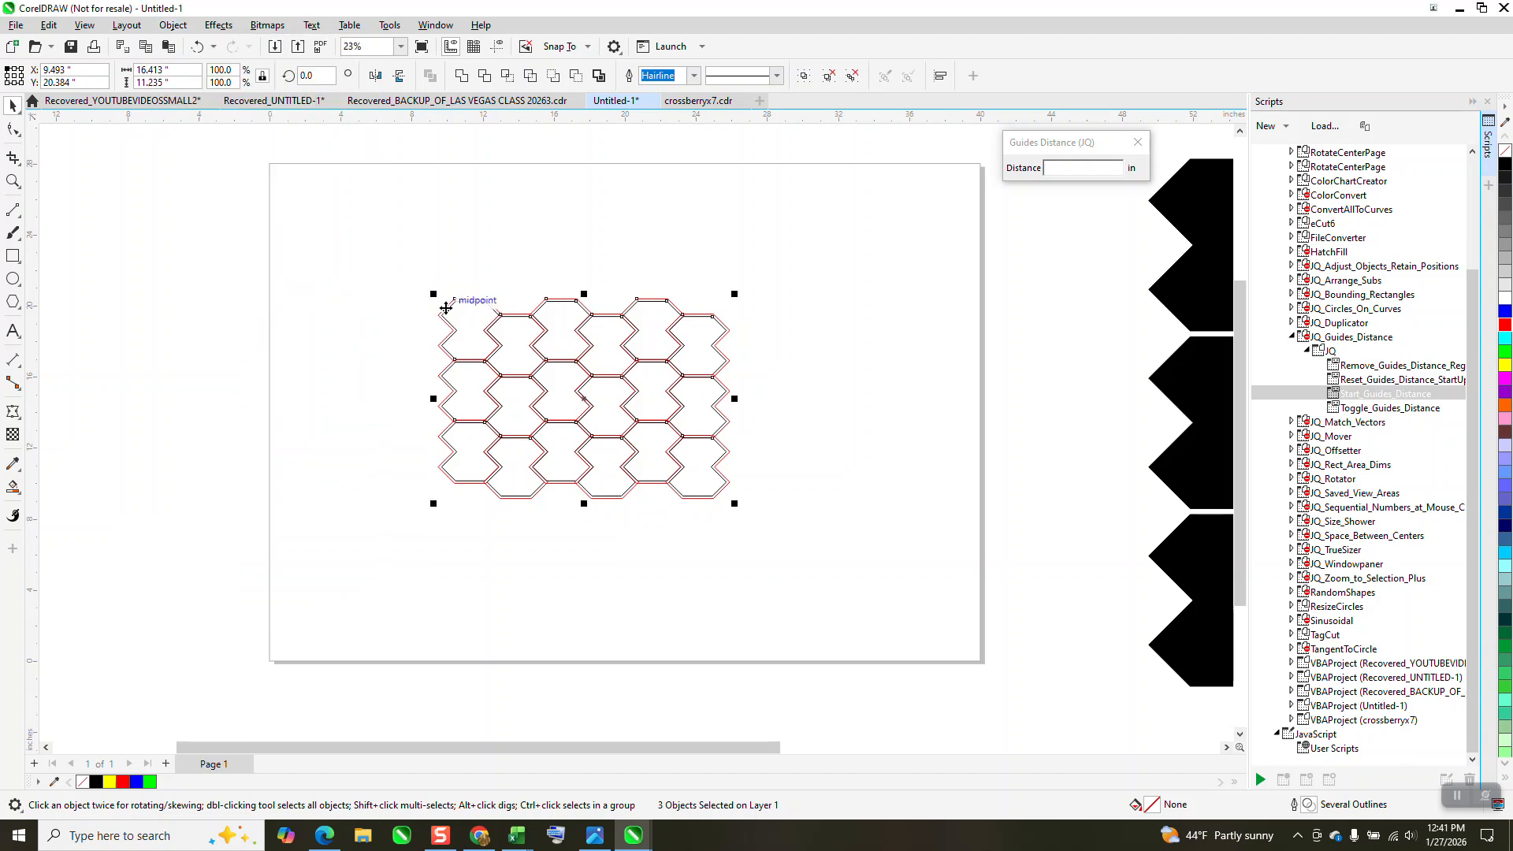
pyautogui.click(1487, 126)
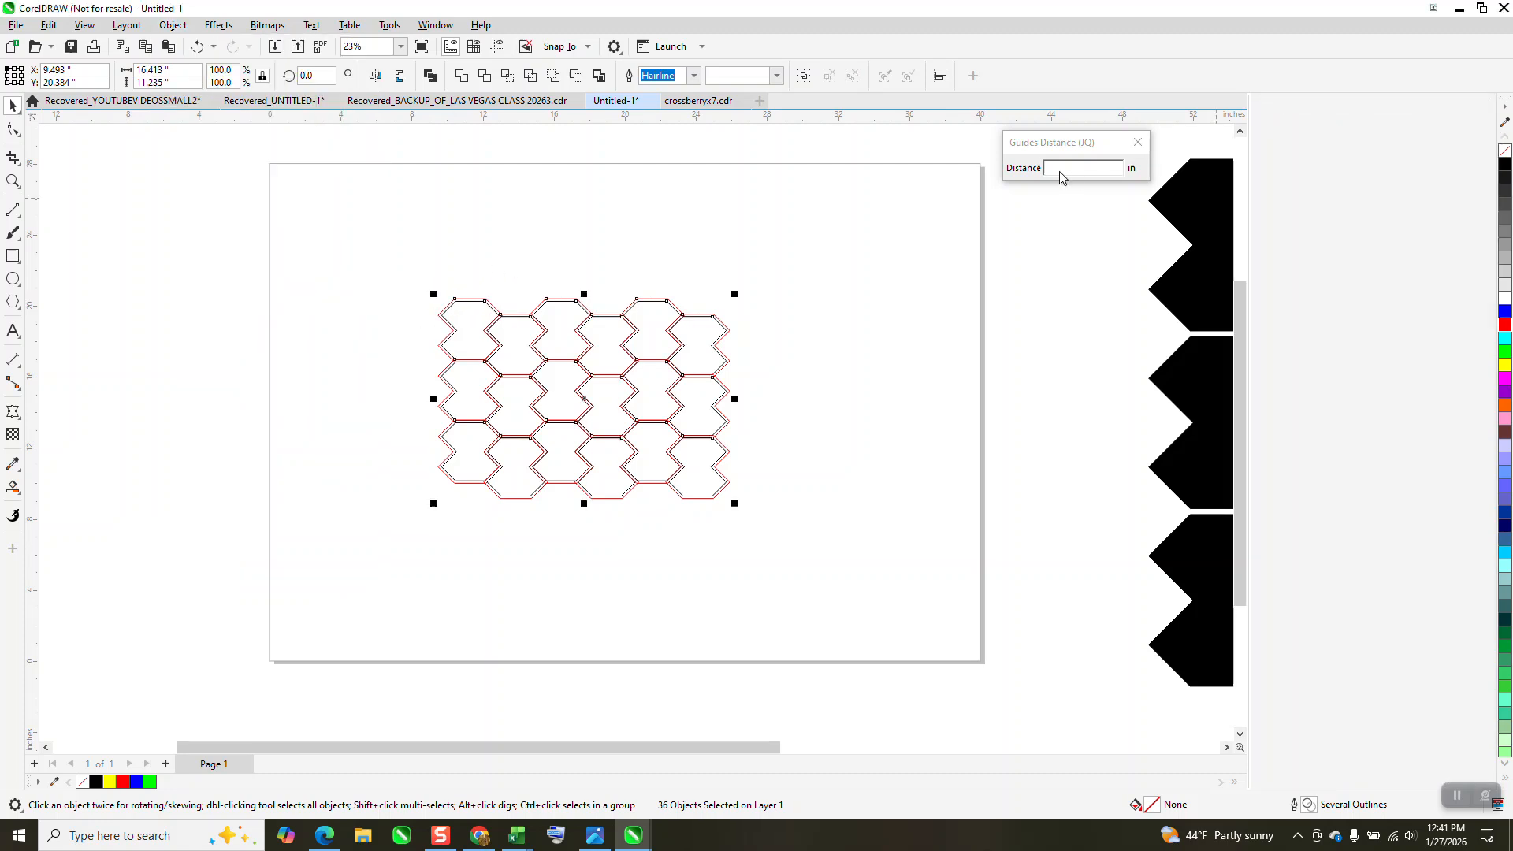
pyautogui.click(1138, 142)
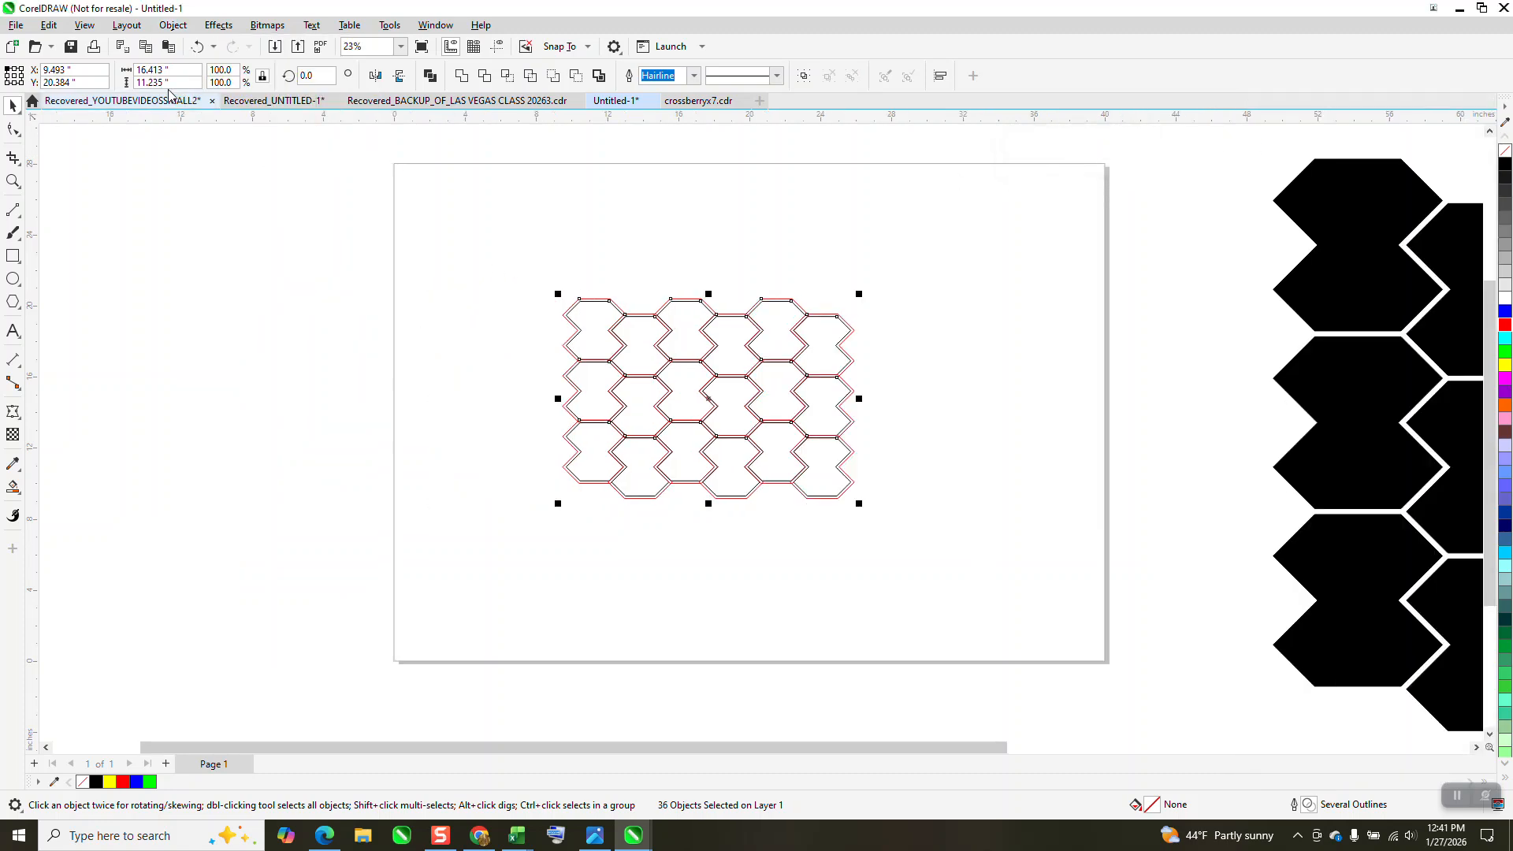
# Step: Find all curves on the current page matching the properties of one red outer contour and delete them
pyautogui.click(49, 25)
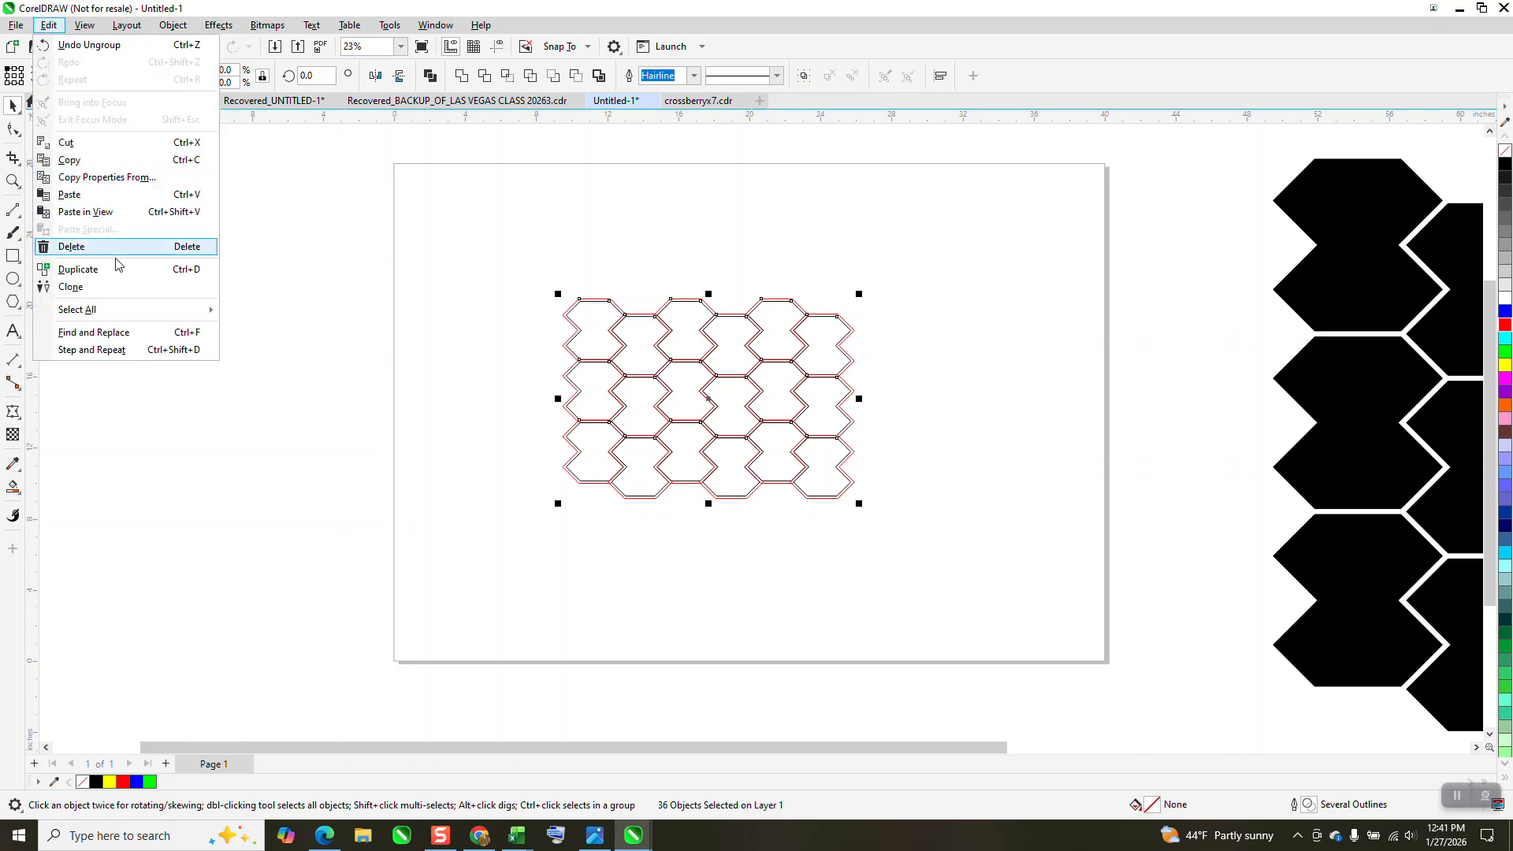
pyautogui.click(122, 335)
pyautogui.click(12, 181)
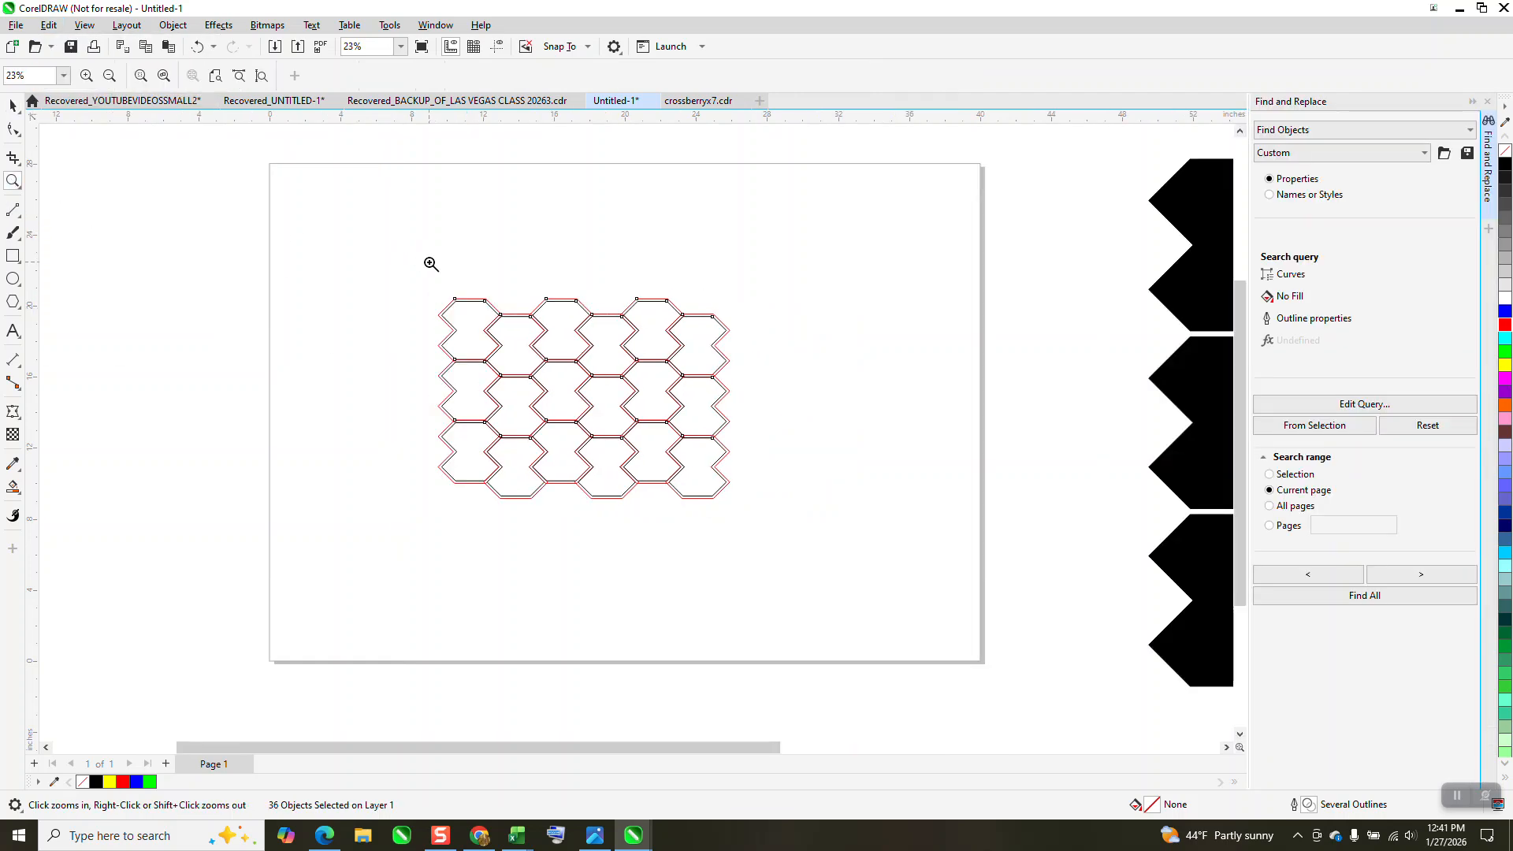
pyautogui.moveTo(555, 345); pyautogui.dragTo(705, 266)
pyautogui.click(11, 107)
pyautogui.click(323, 364)
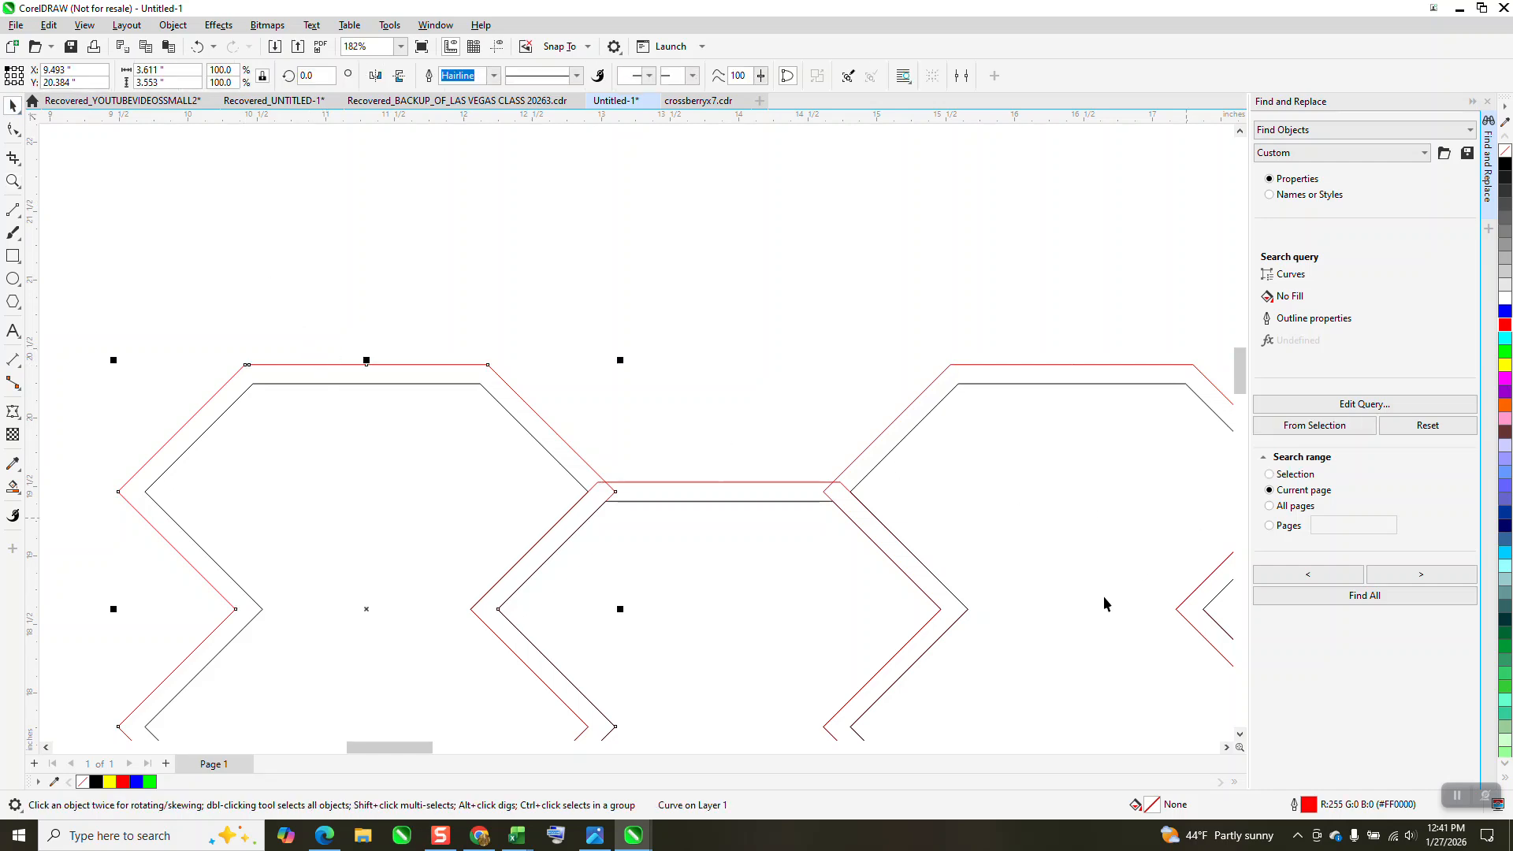
pyautogui.click(1314, 426)
pyautogui.click(1361, 597)
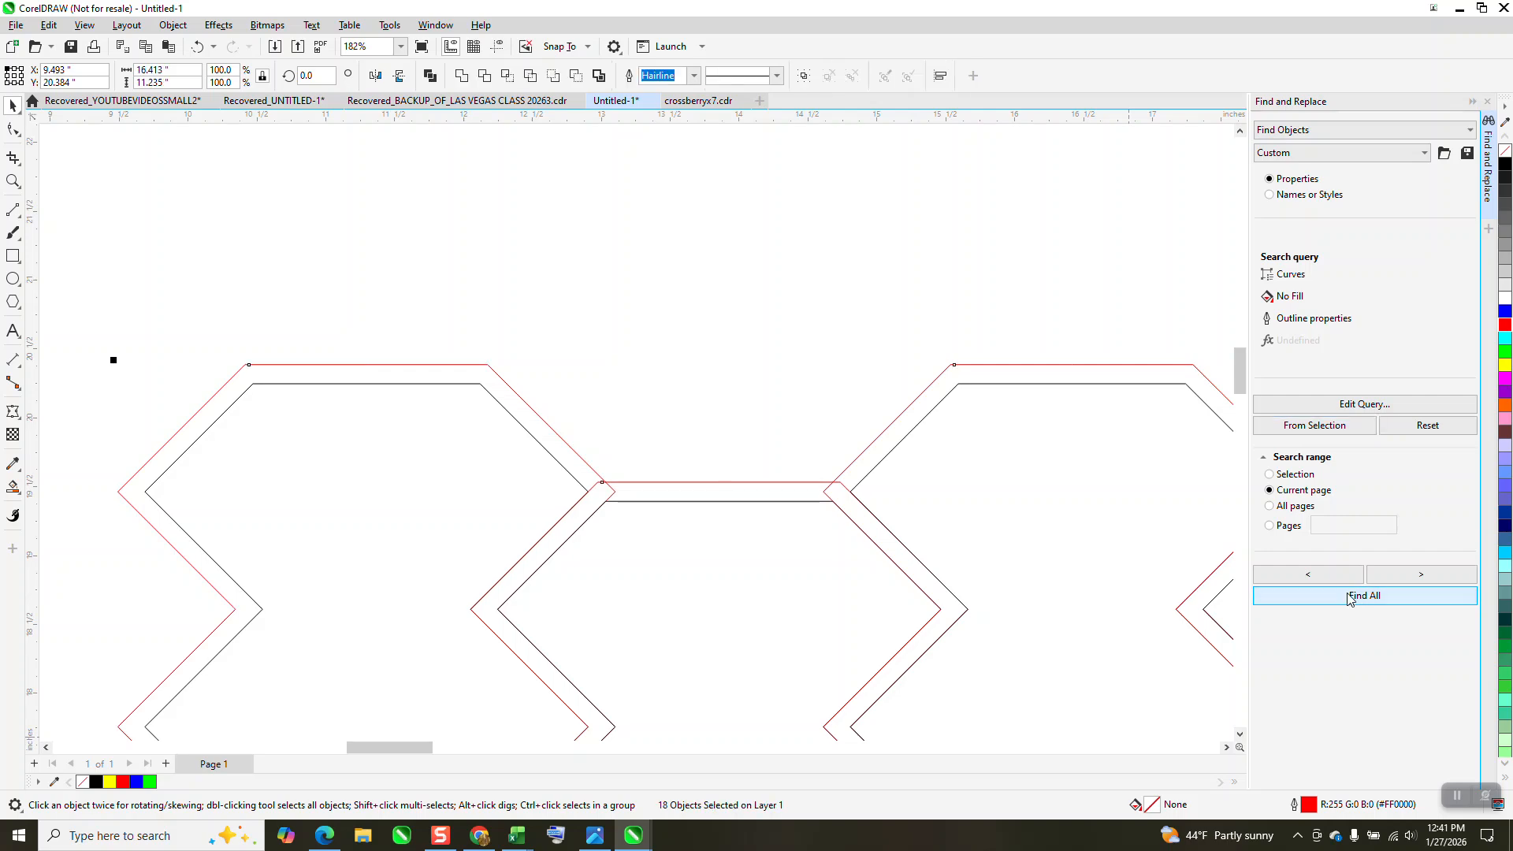
pyautogui.click(1157, 549)
# Step: Fill all the remaining black-outlined tiles with black and inspect the gaps between them
pyautogui.scroll(-8, 527, 342)
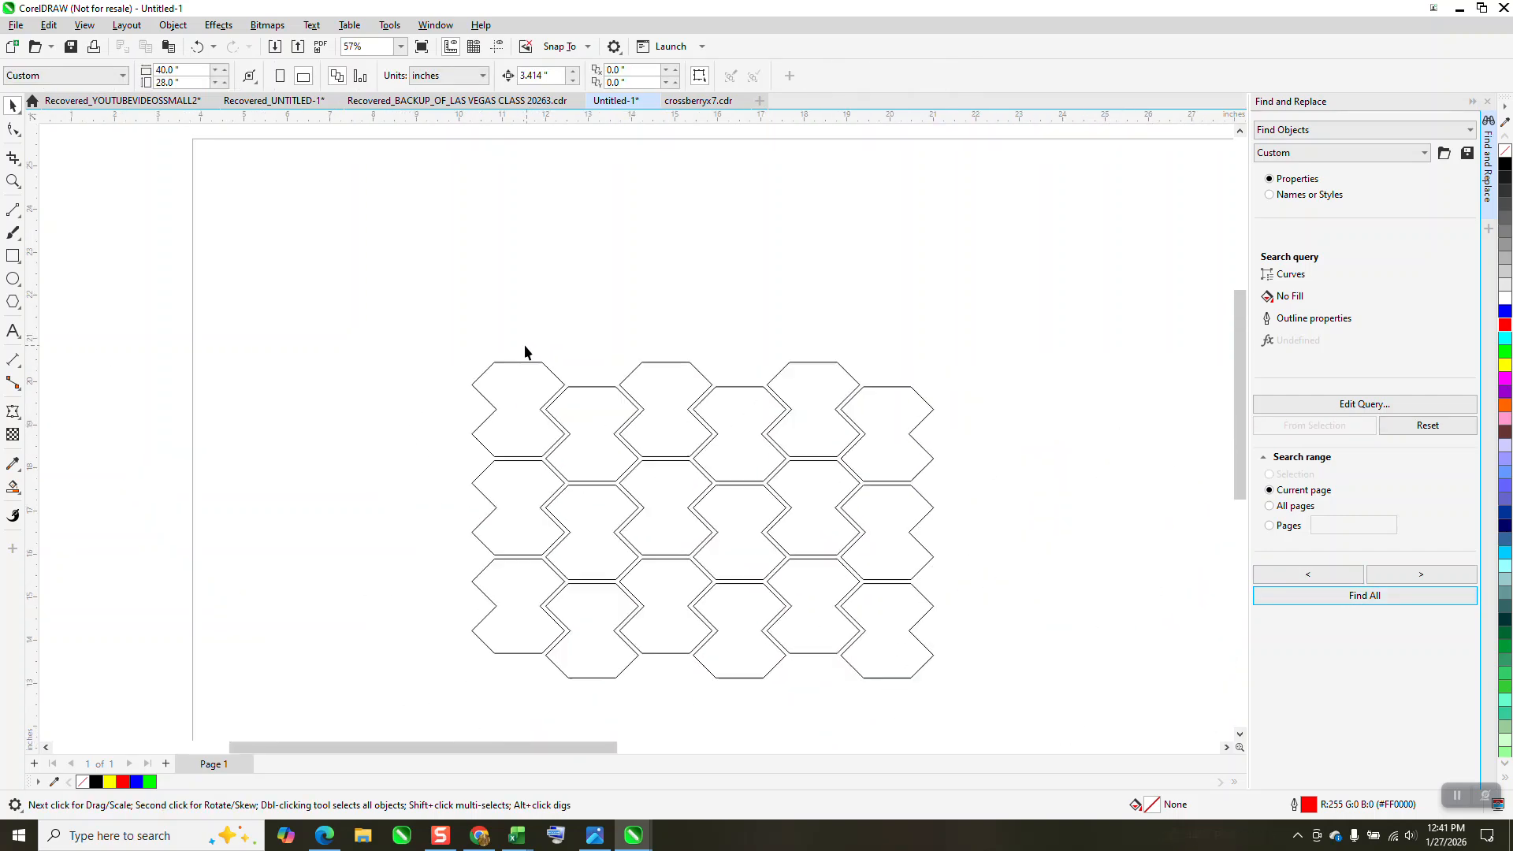
pyautogui.moveTo(892, 598); pyautogui.dragTo(892, 598)
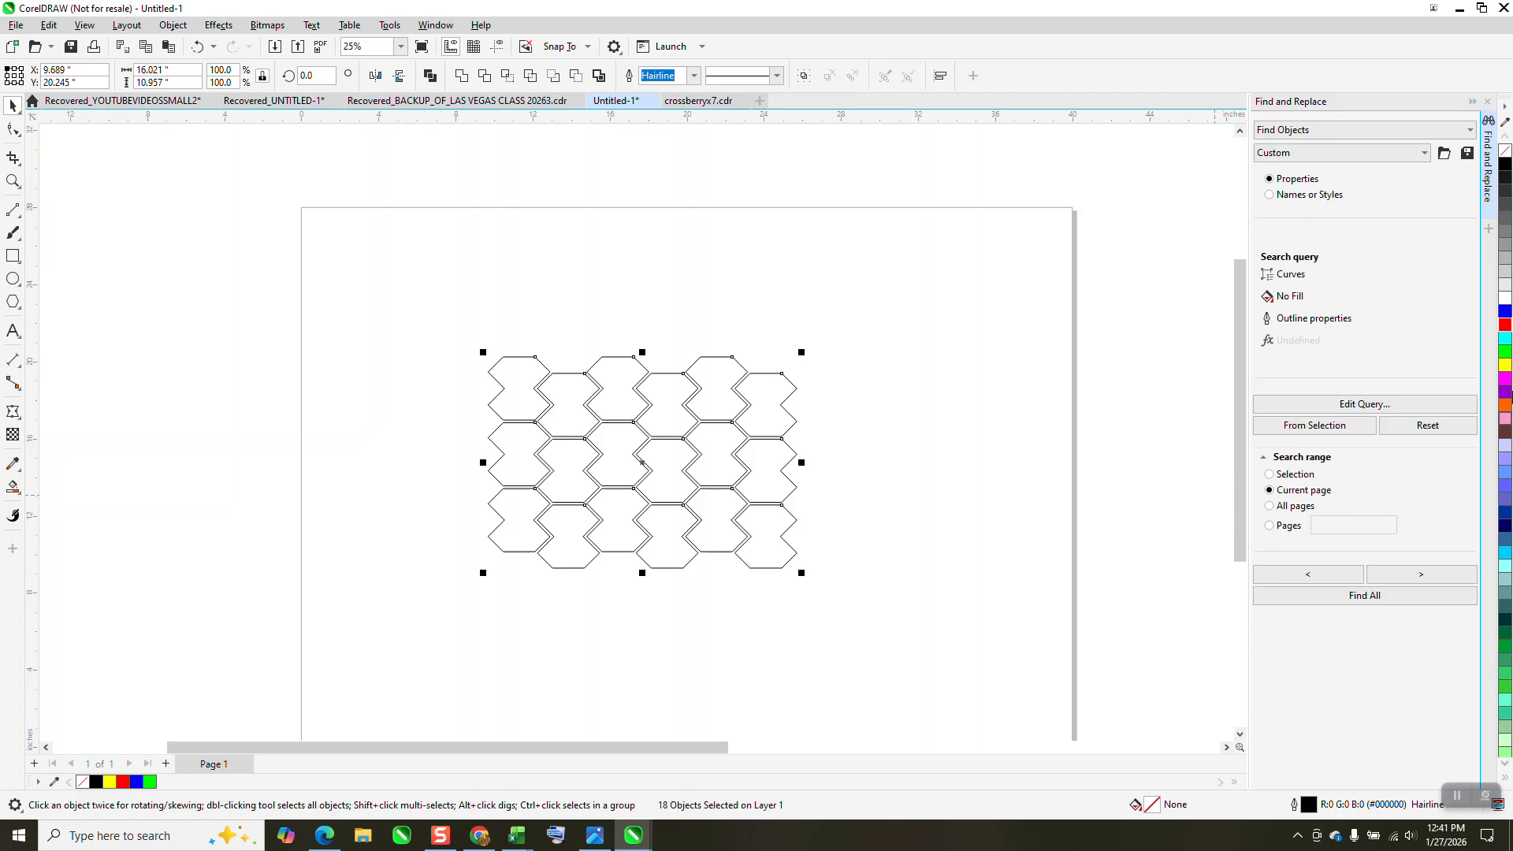
pyautogui.click(1505, 164)
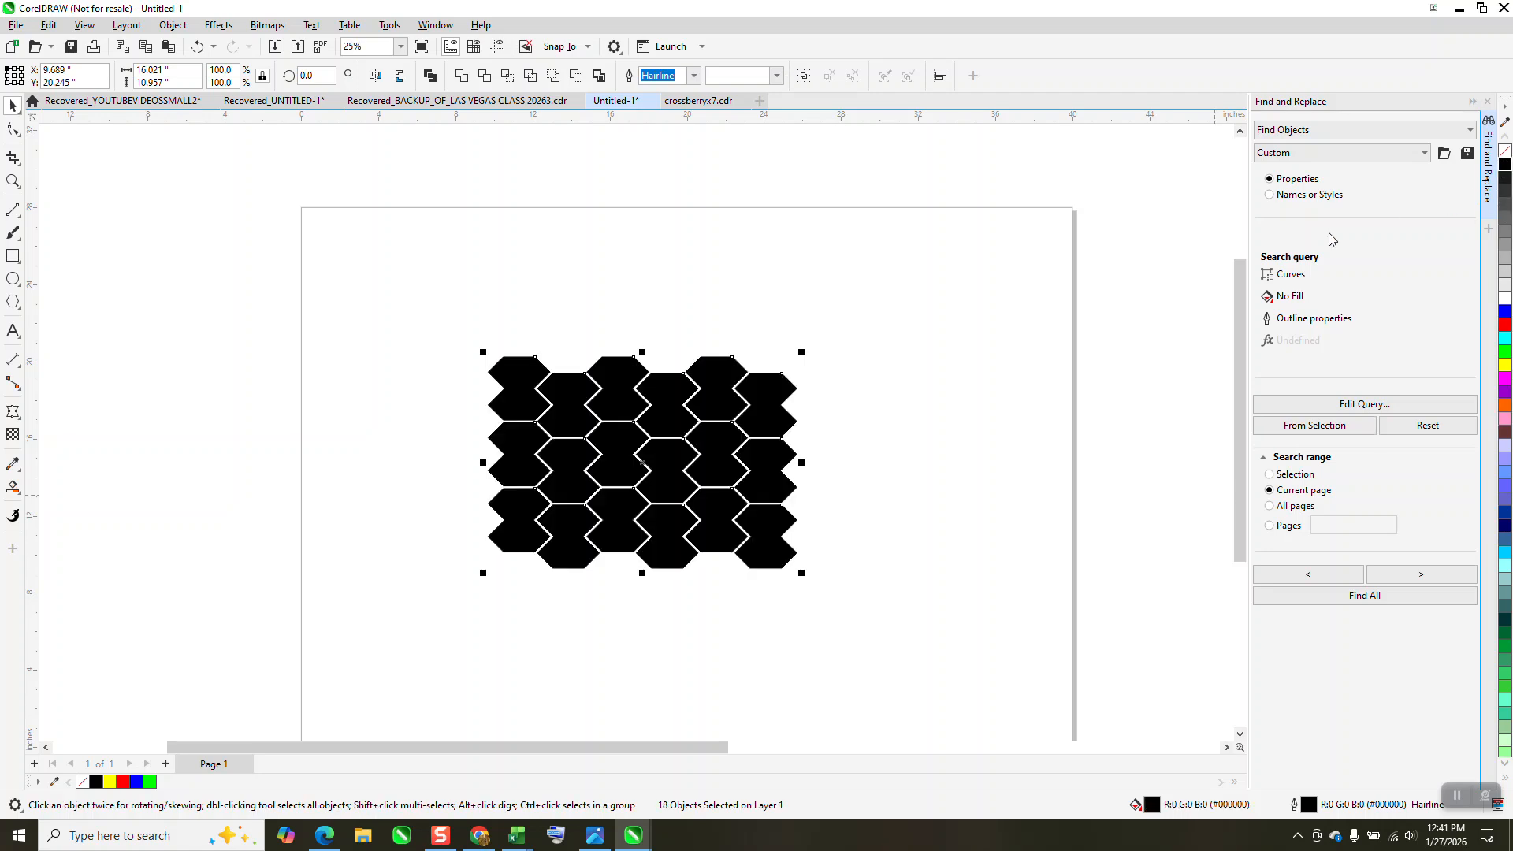
pyautogui.click(13, 182)
pyautogui.moveTo(463, 338); pyautogui.dragTo(921, 625)
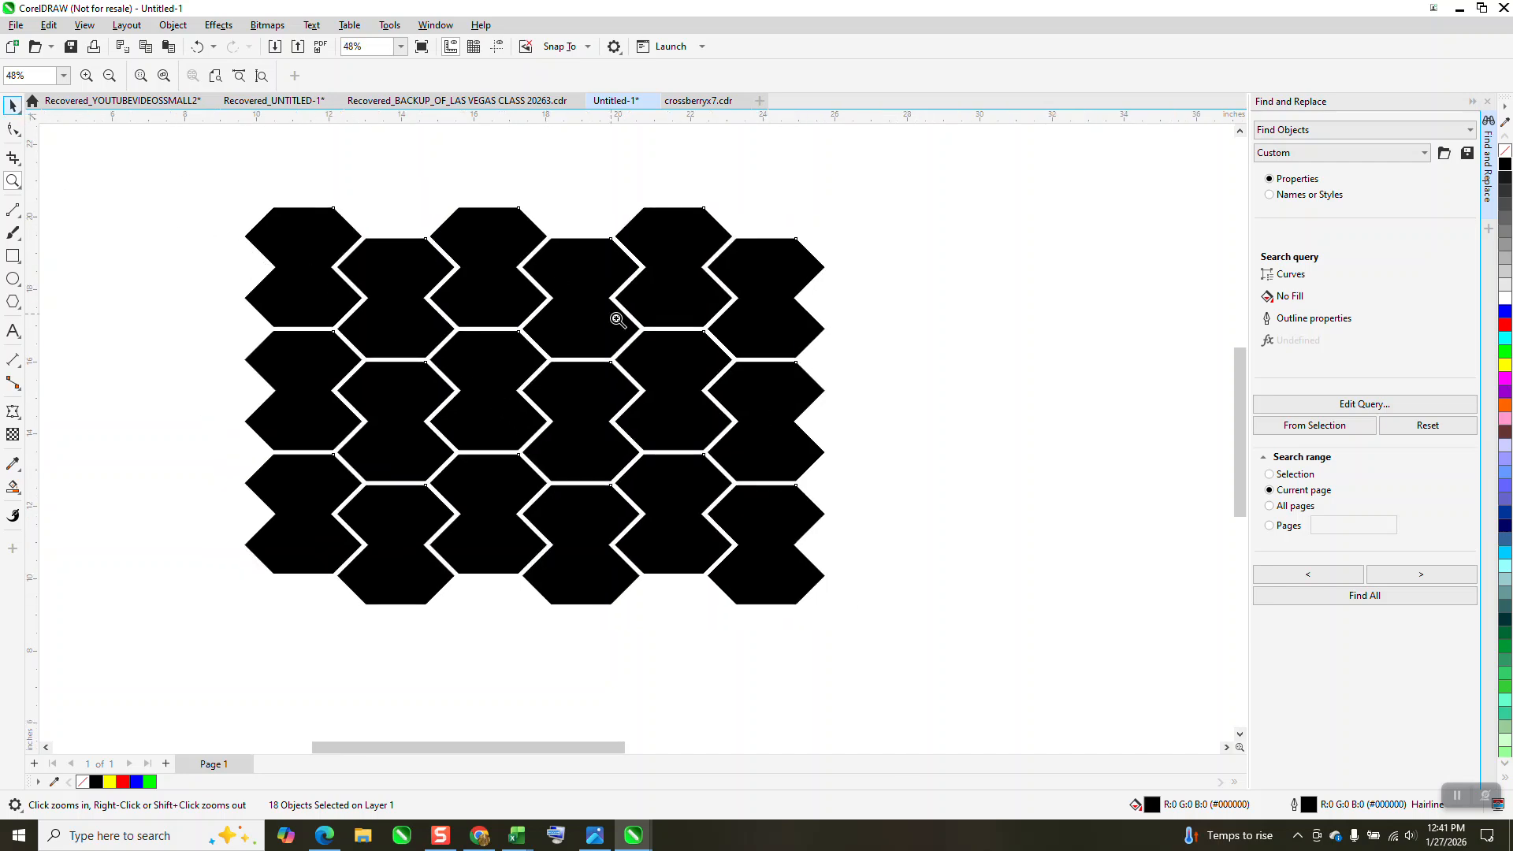
pyautogui.scroll(-6, 625, 360)
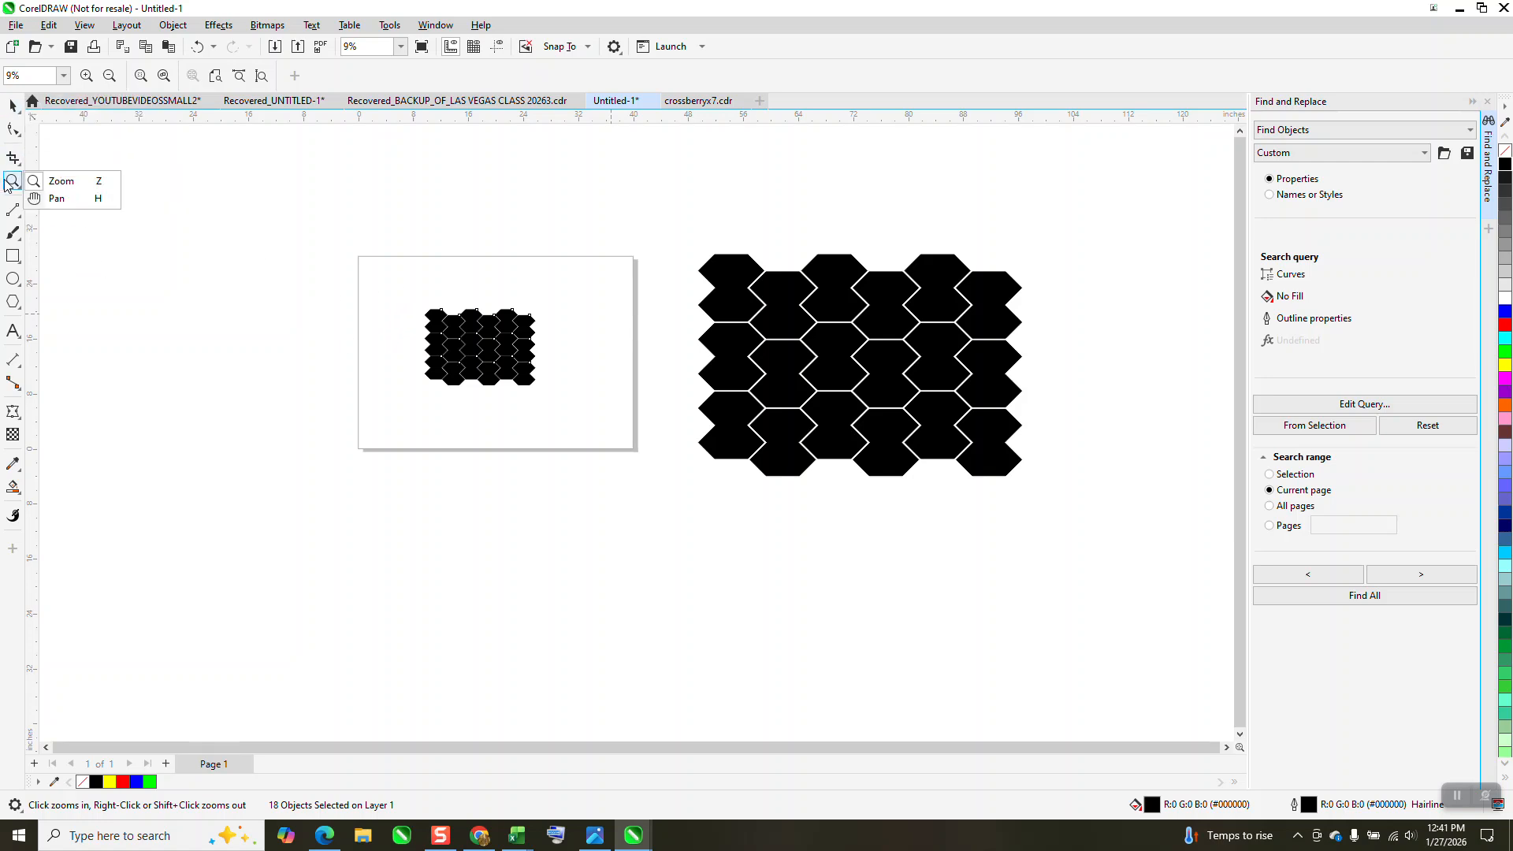
pyautogui.moveTo(404, 283); pyautogui.dragTo(654, 418)
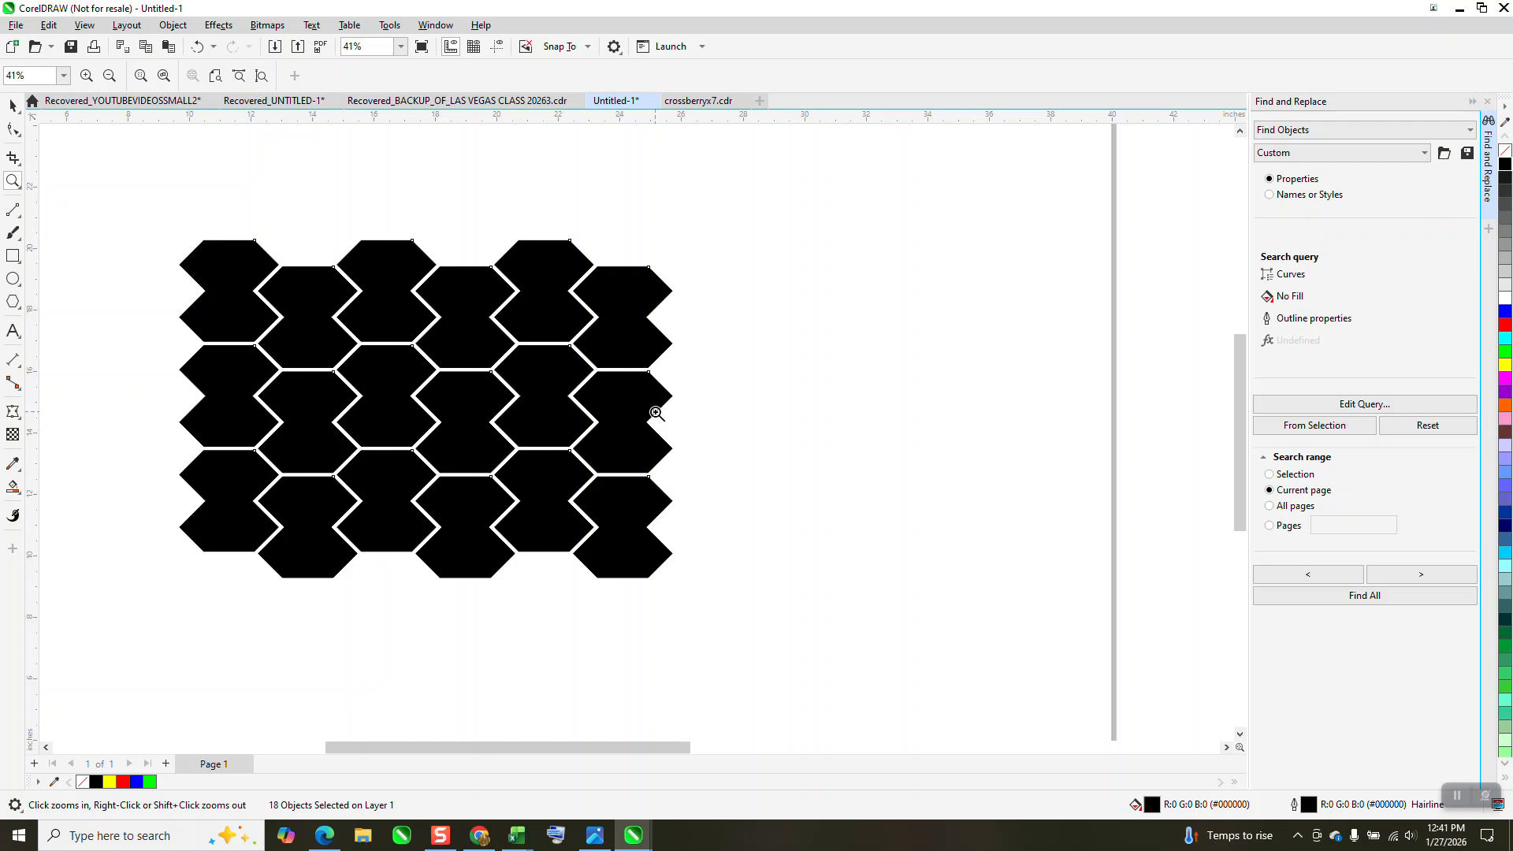